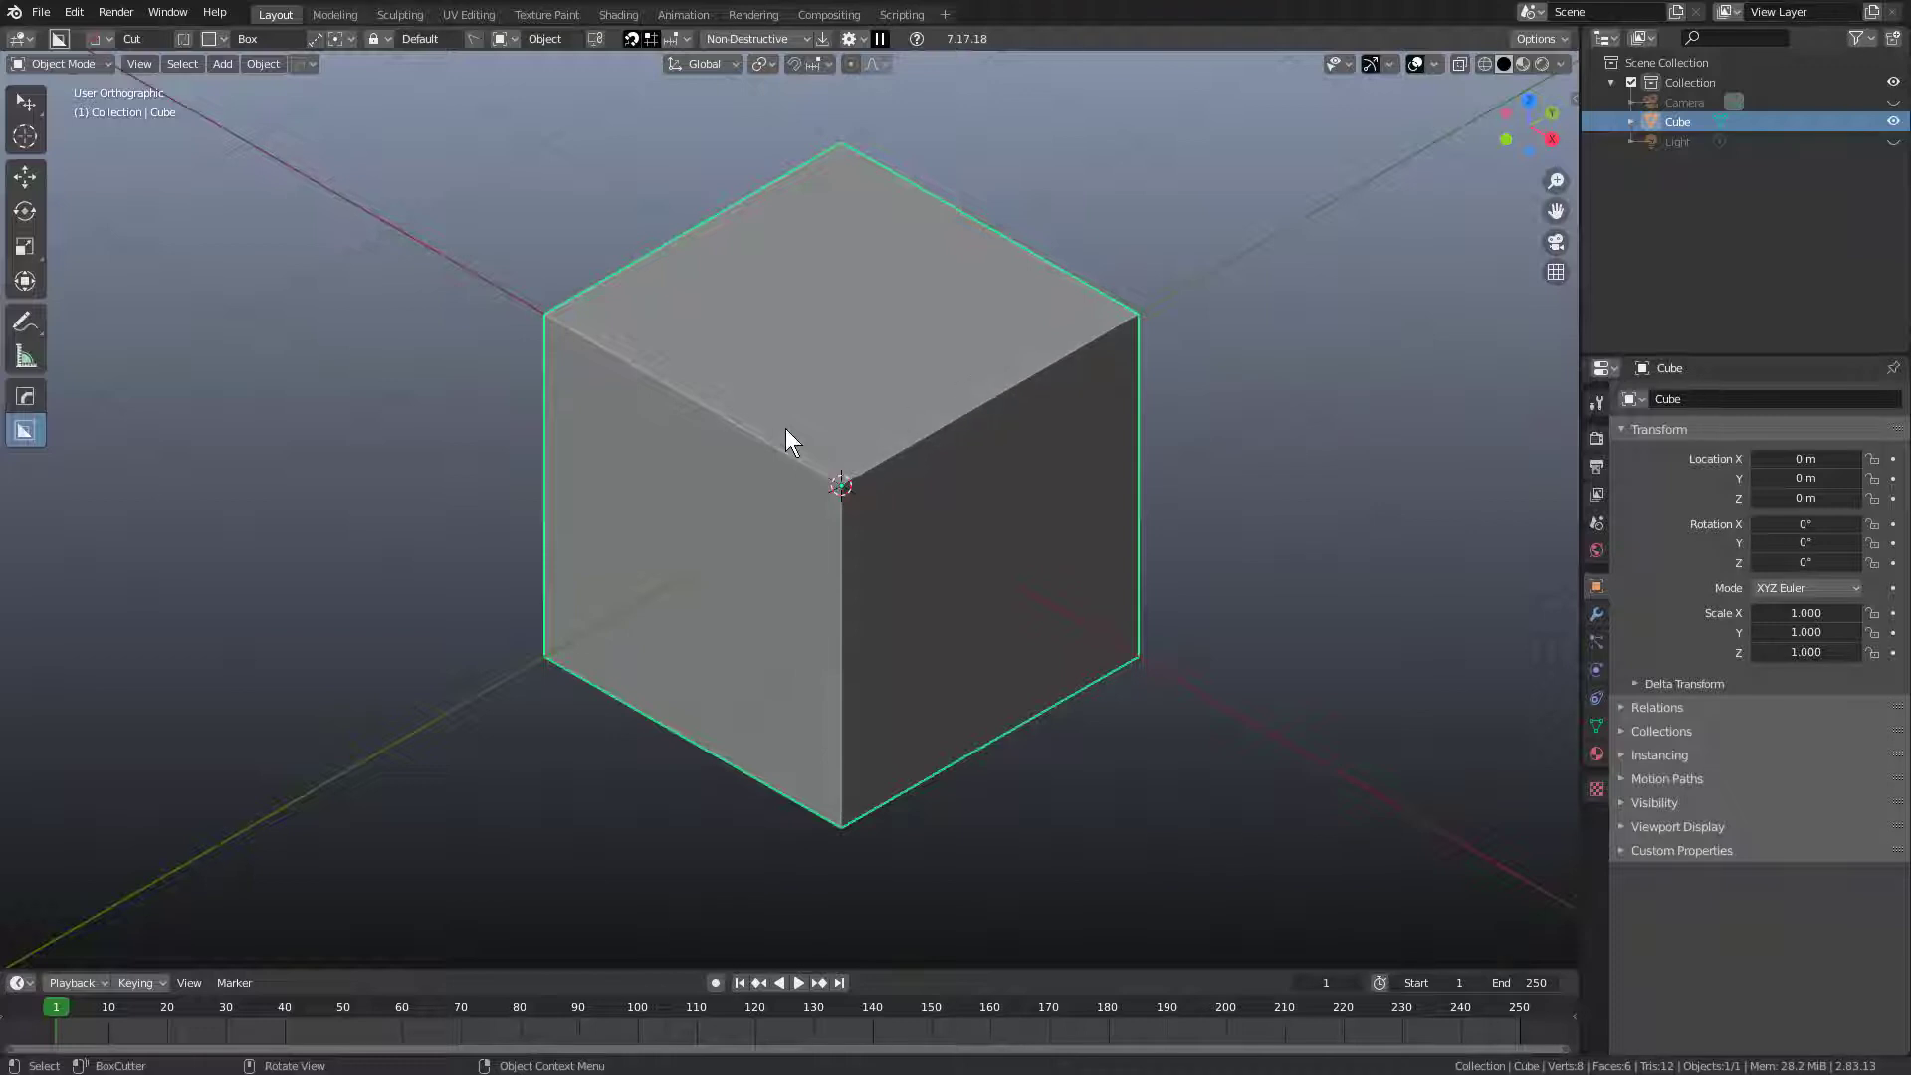
# Step: Cut a small box notch into the cube's upper front edge near its far-left corner, keeping the cutter live and selected
pyautogui.moveTo(601, 308); pyautogui.dragTo(576, 358)
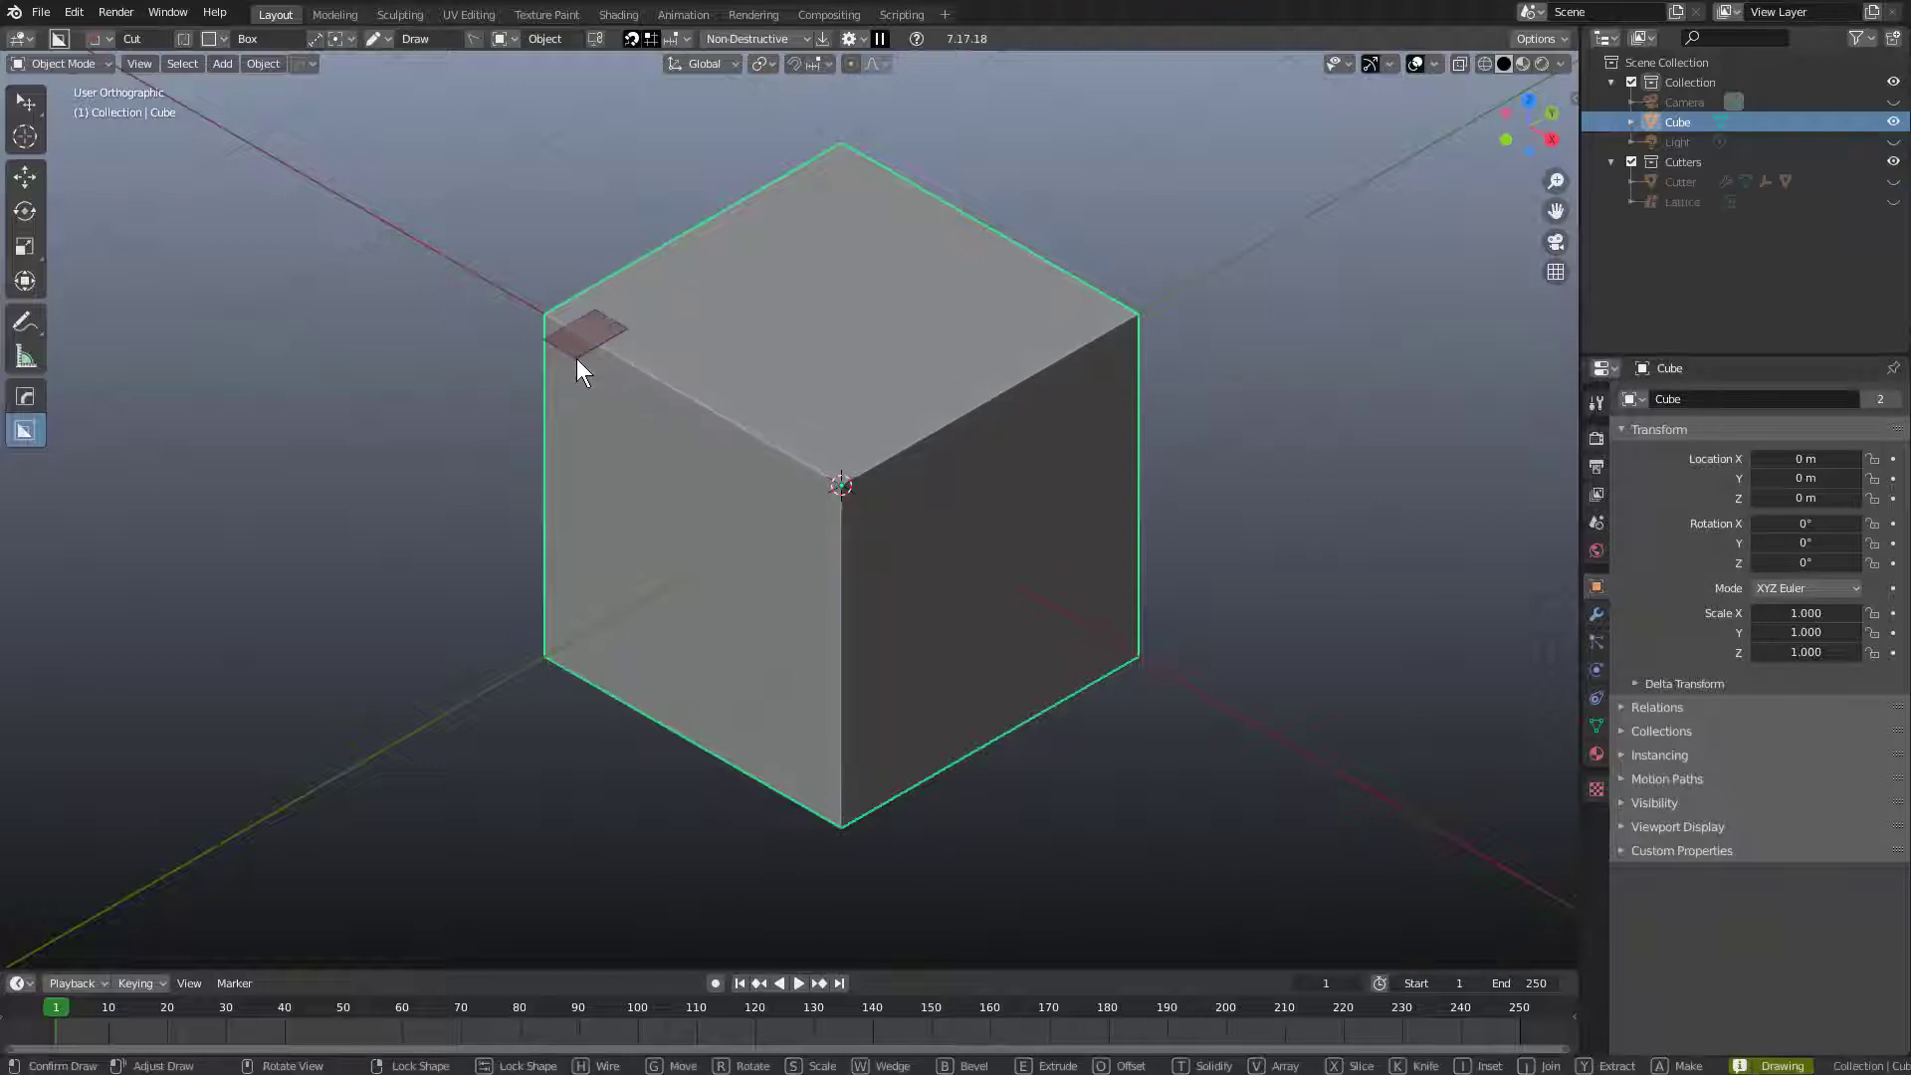
pyautogui.keyDown('shift'); pyautogui.click(587, 406); pyautogui.keyUp('shift')
# Step: Array the cutter along X with Array V2 in 3D mode, using 8 copies at a constant offset of about -0.43
pyautogui.press('q')
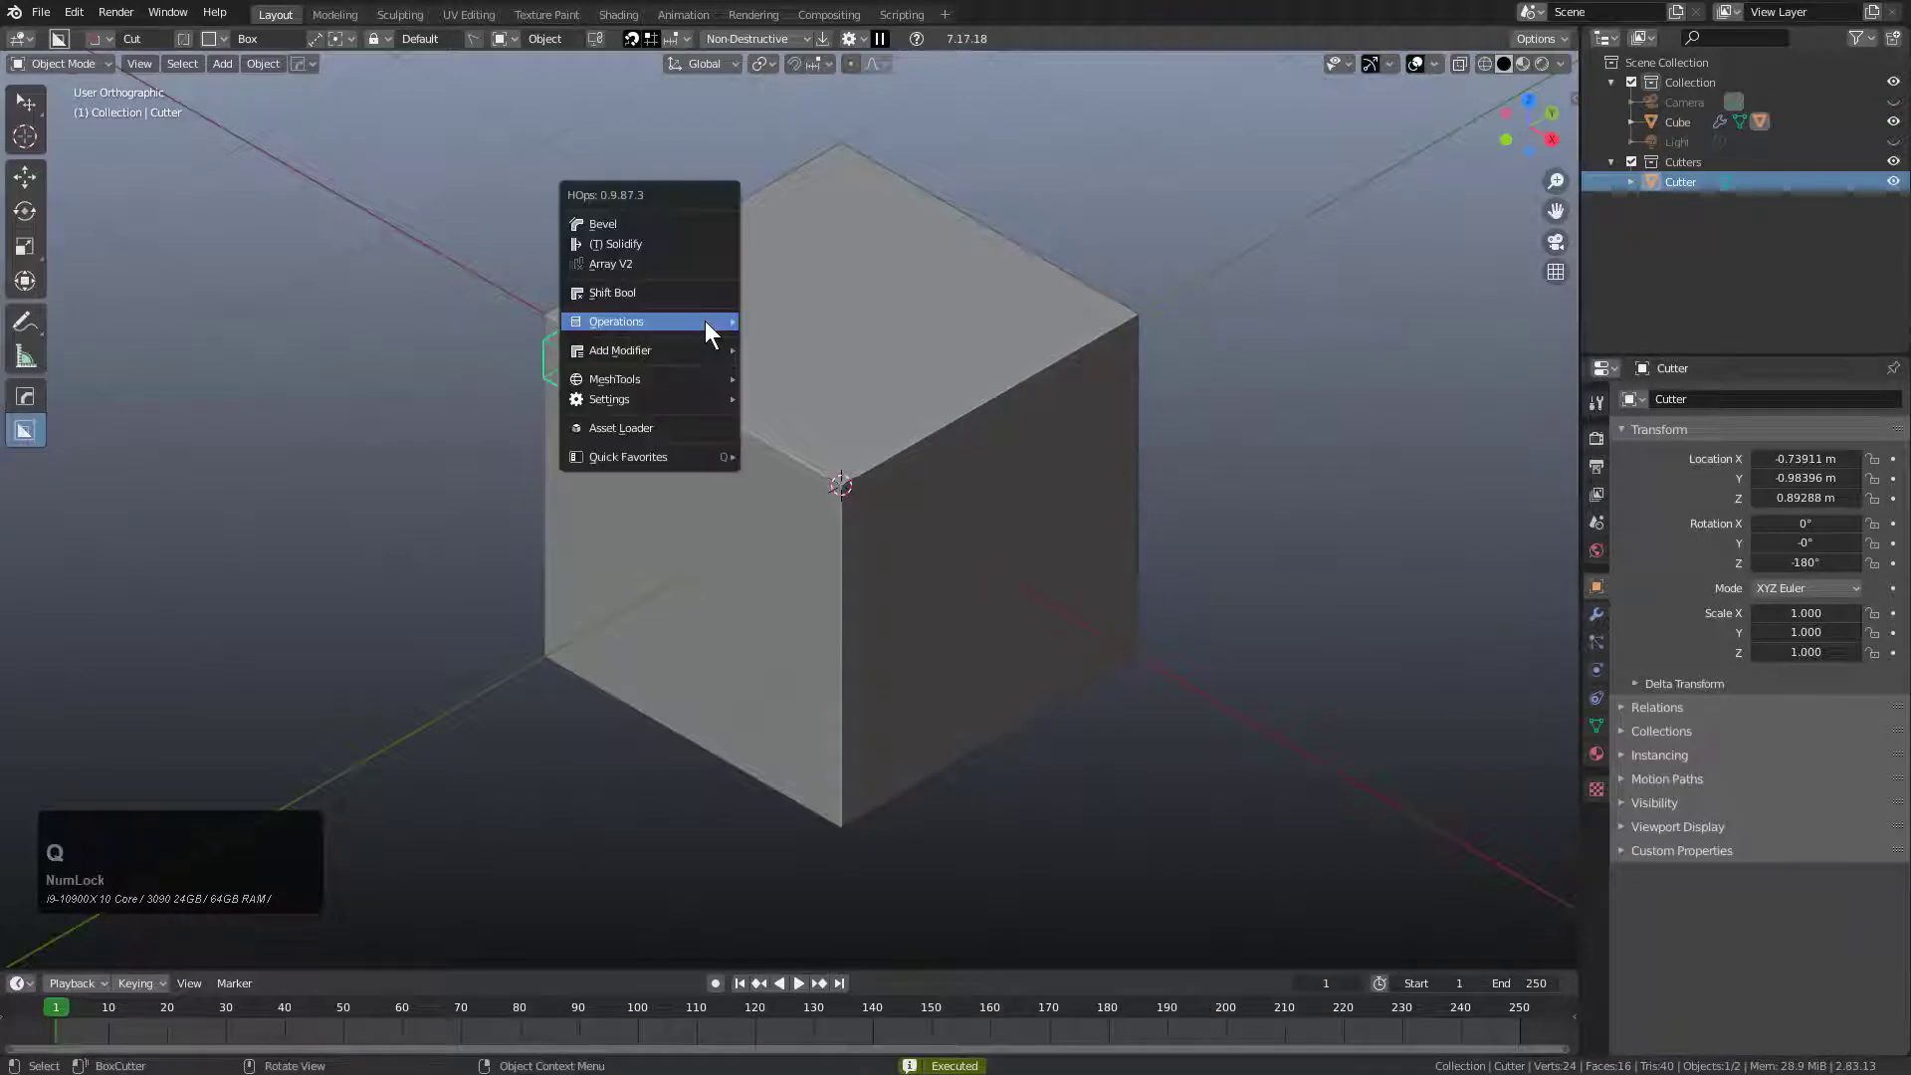
pyautogui.click(666, 265)
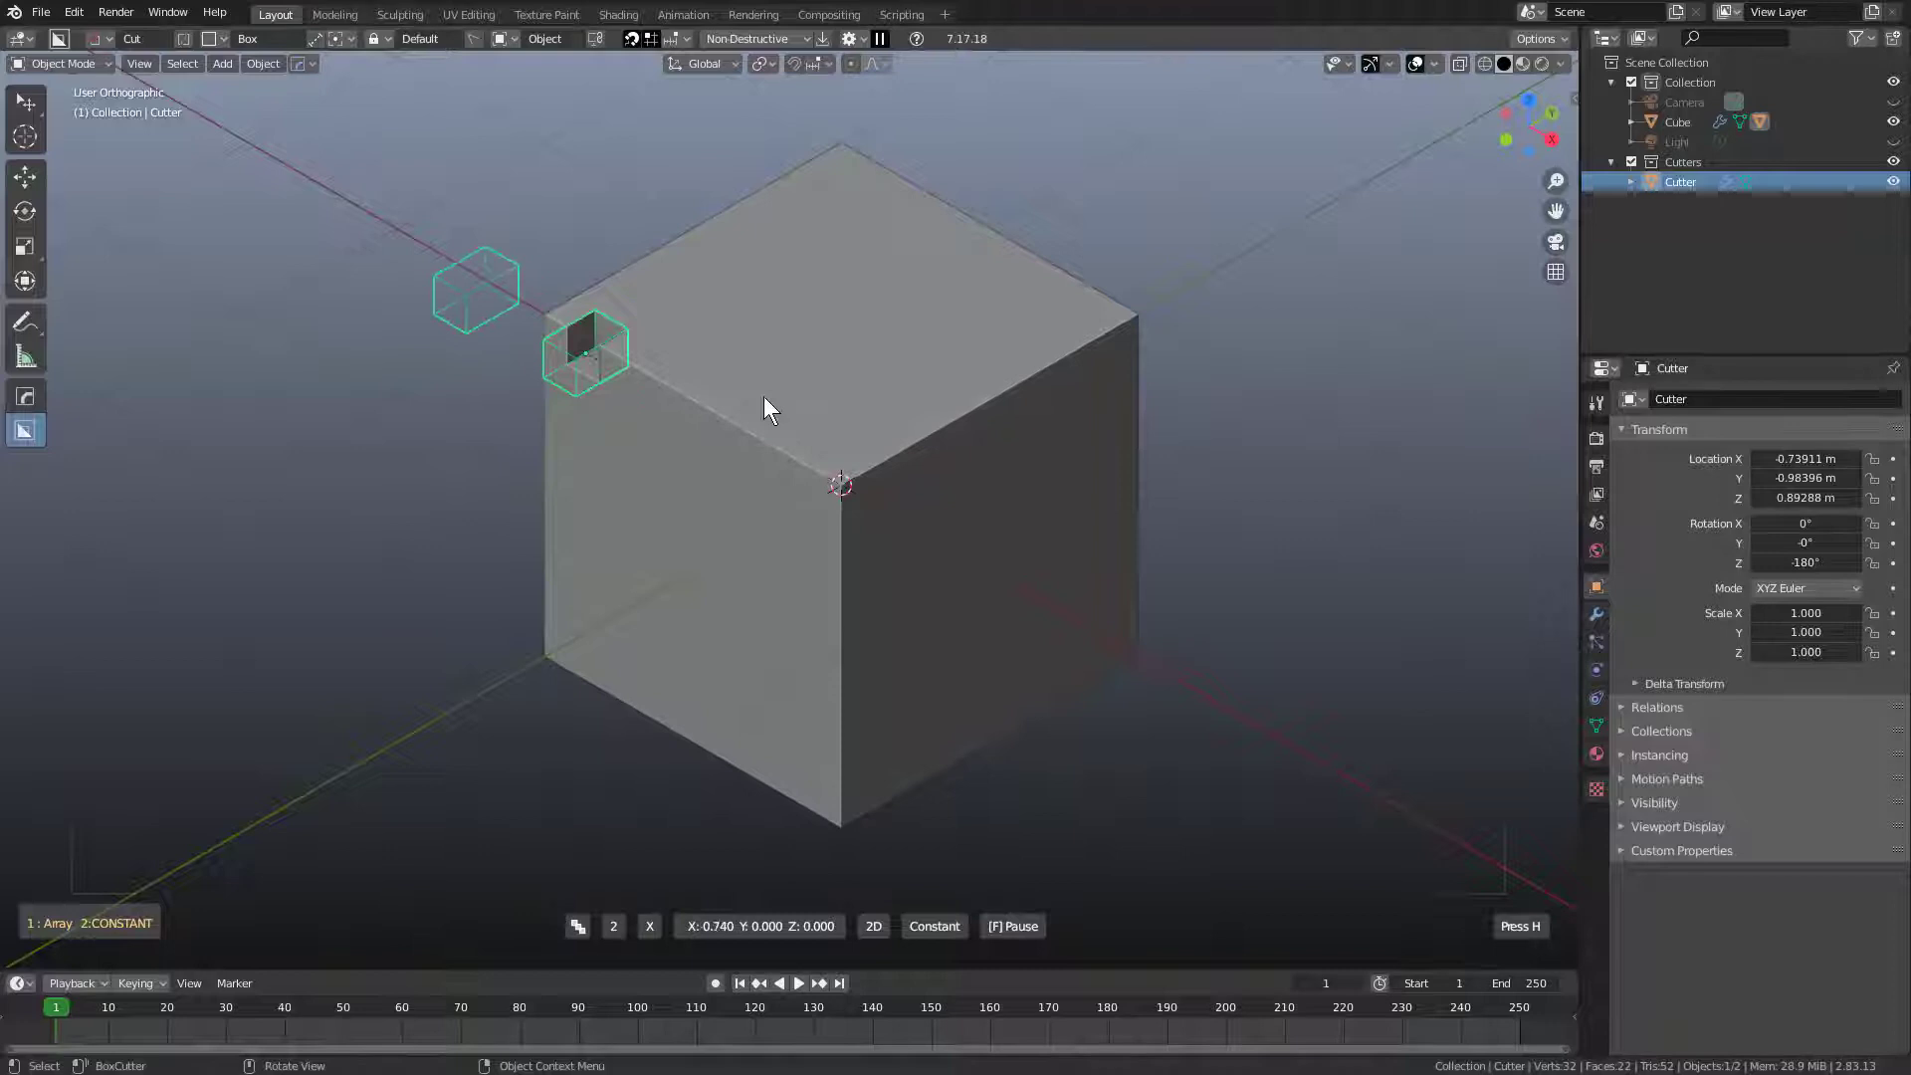
pyautogui.press('v')
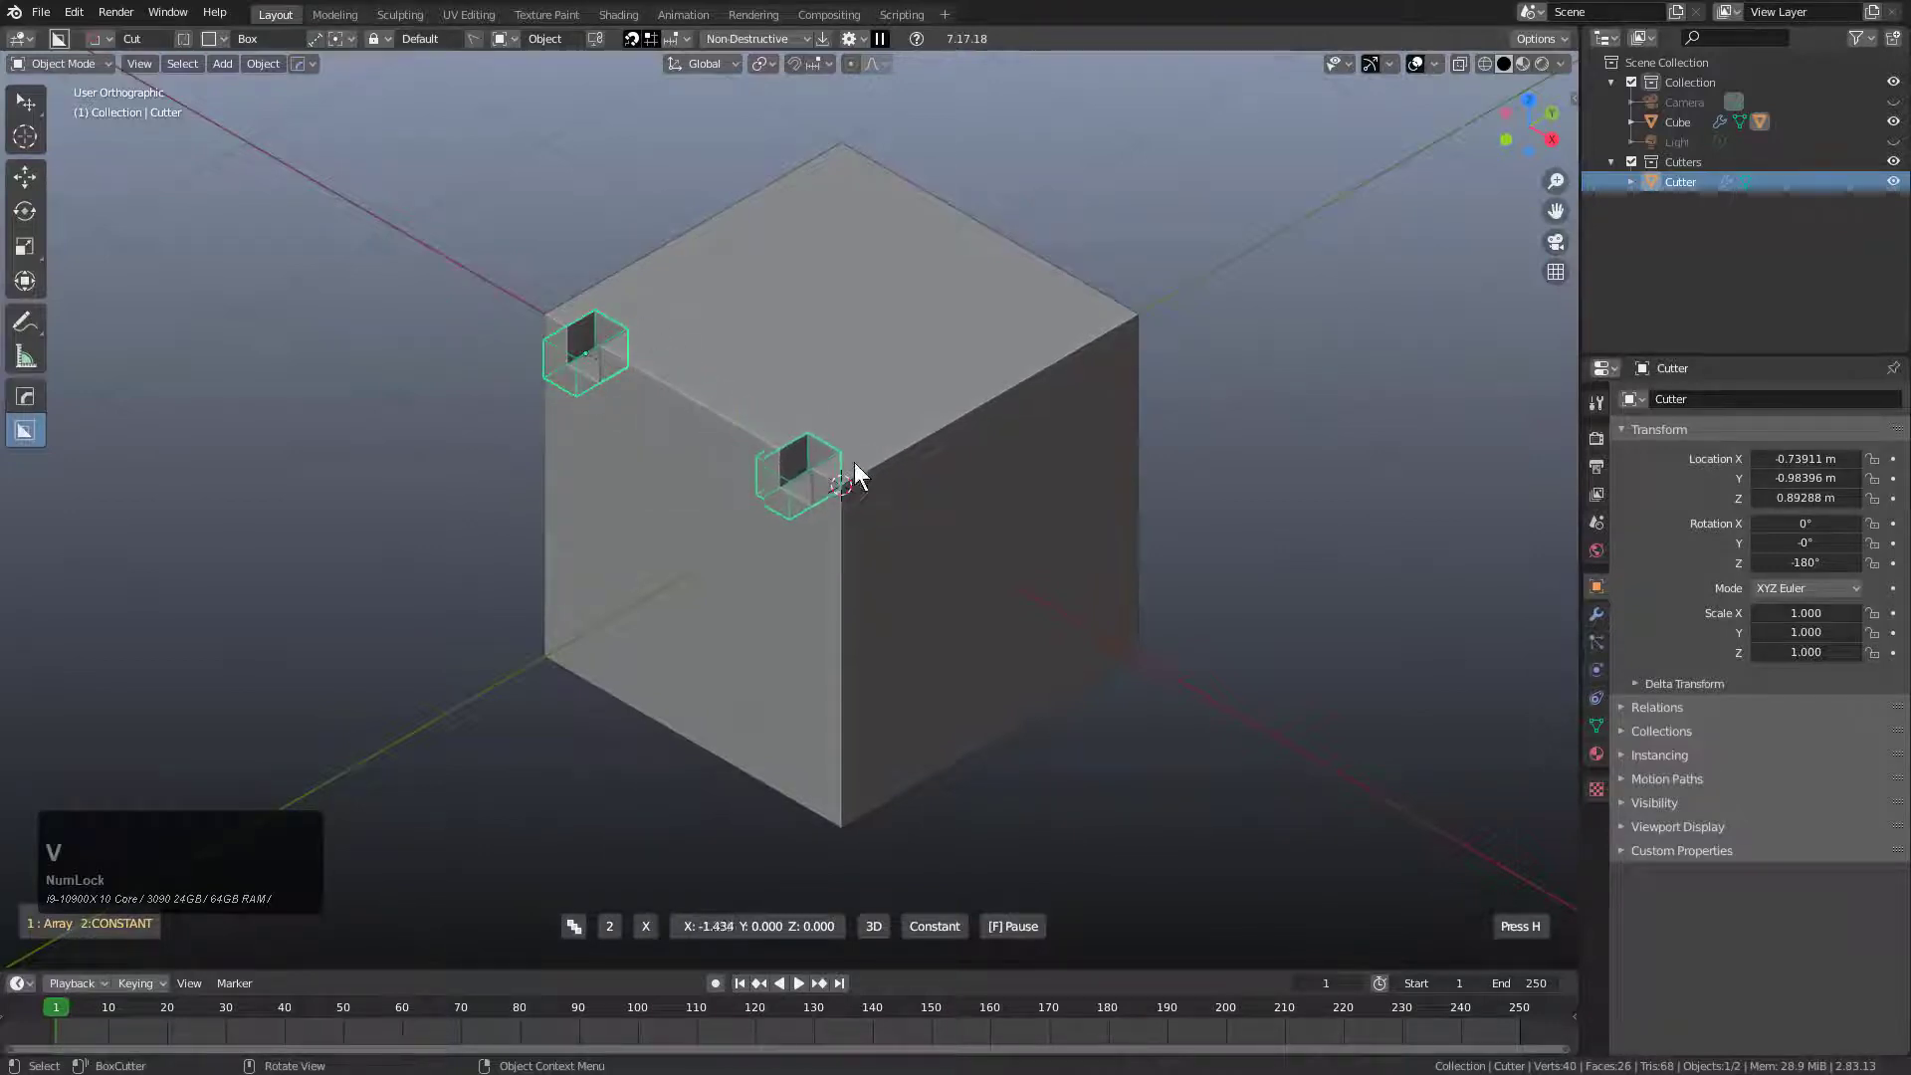
pyautogui.scroll(8, 1204, 563)
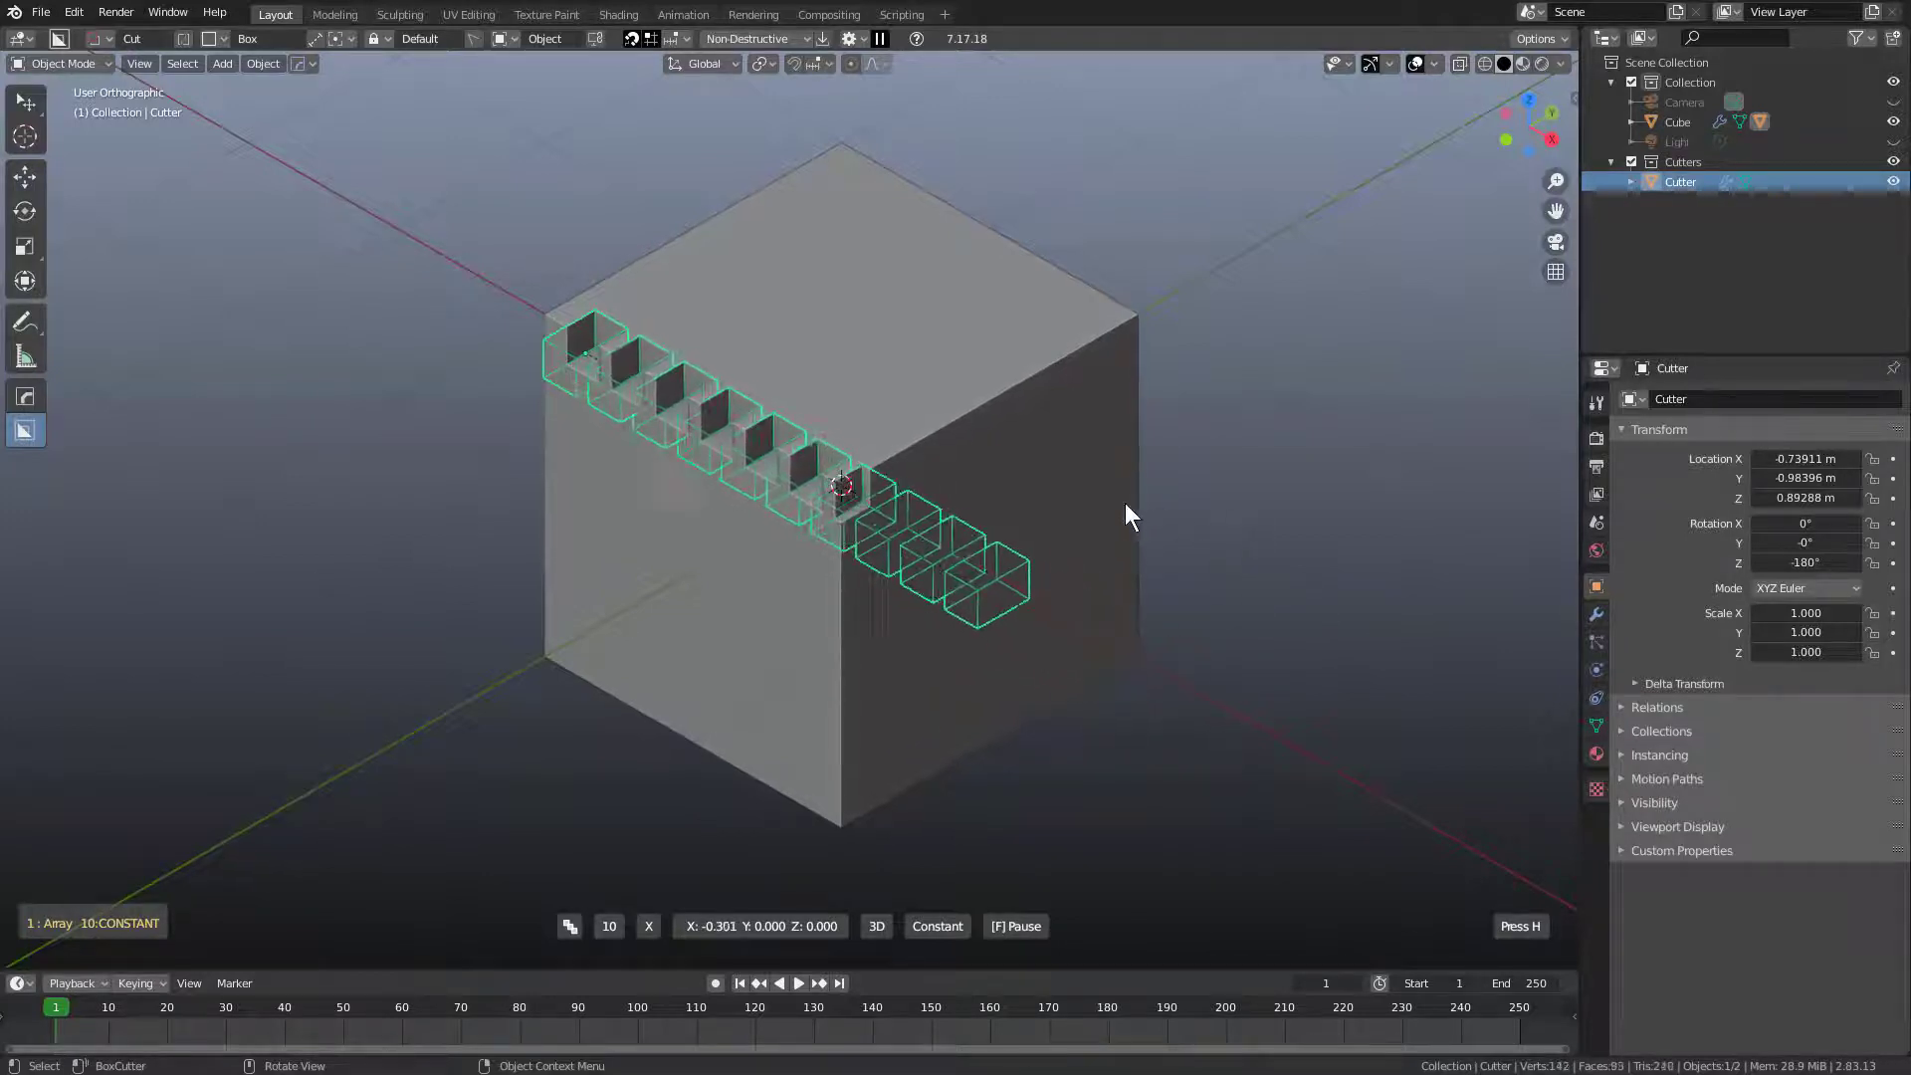
pyautogui.moveTo(939, 546); pyautogui.dragTo(1273, 558, button='middle')
pyautogui.scroll(-2, 1225, 553)
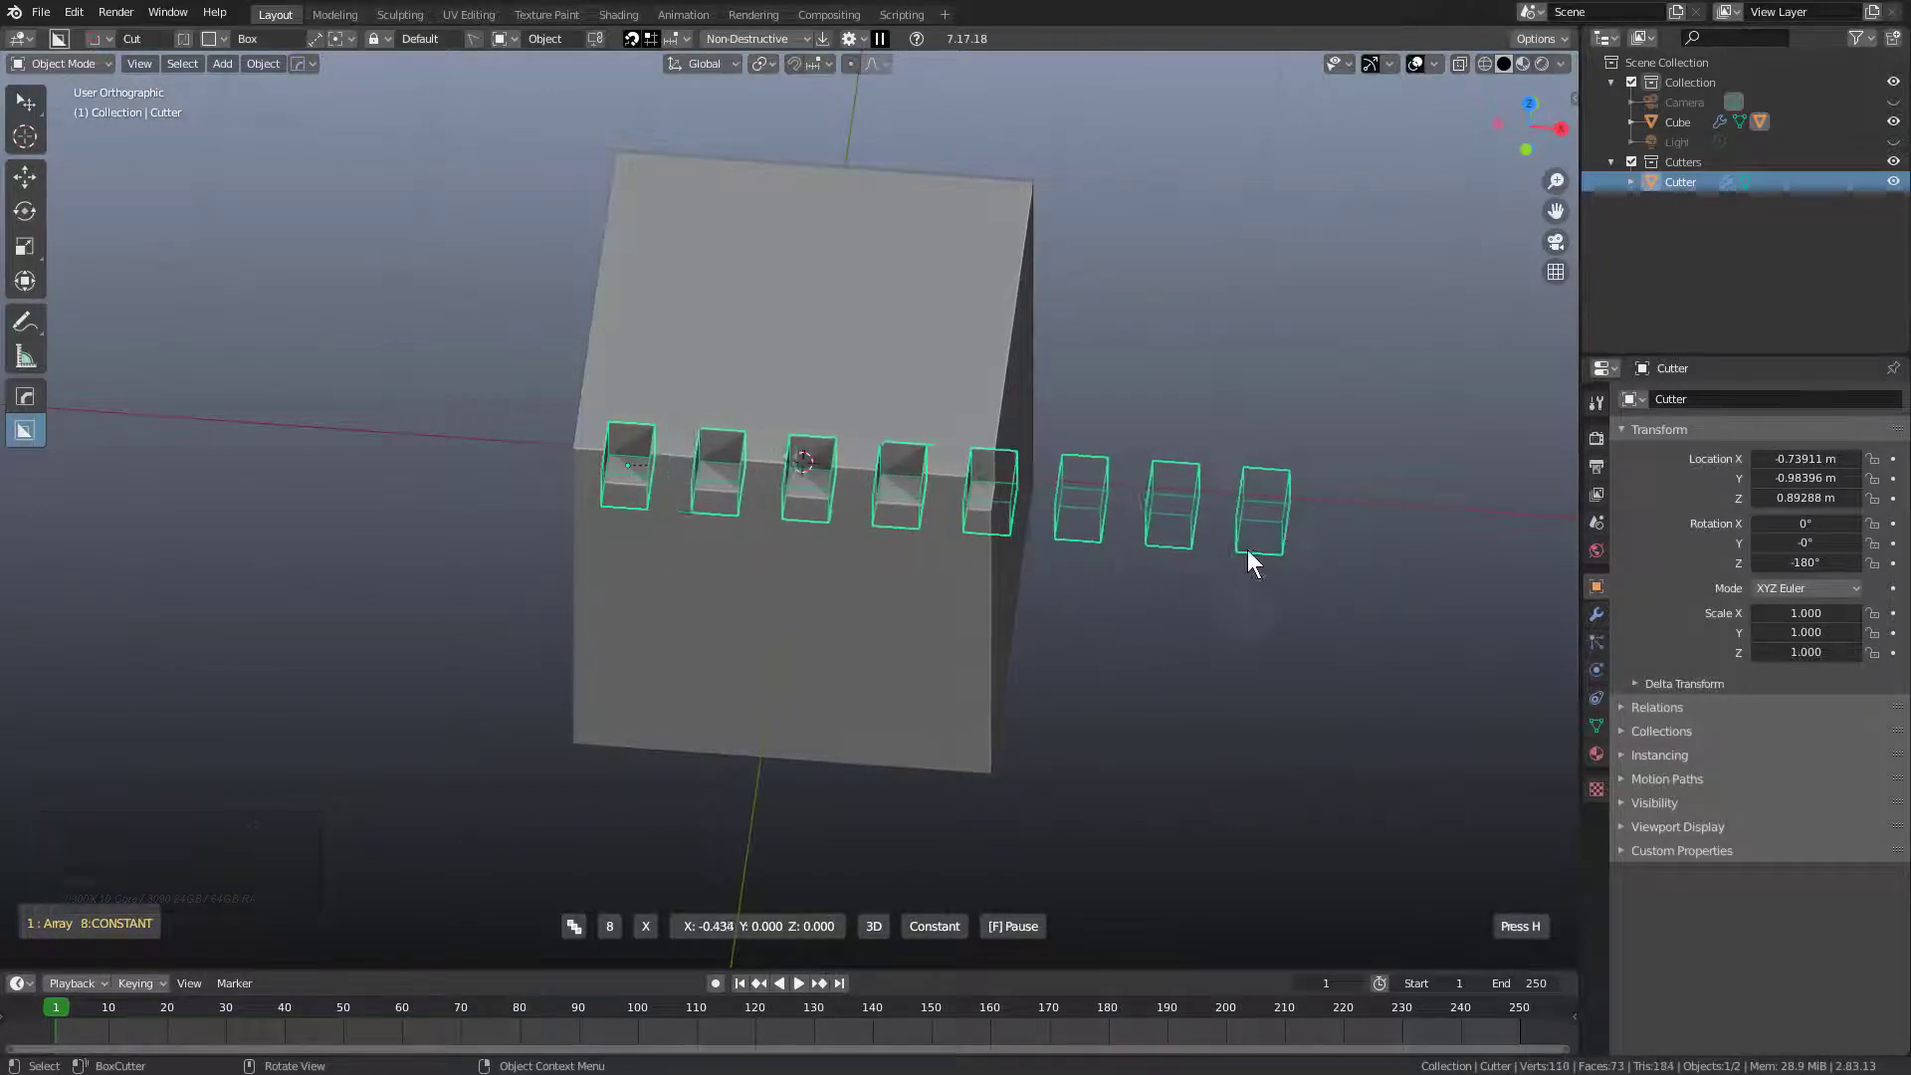
pyautogui.press('h')
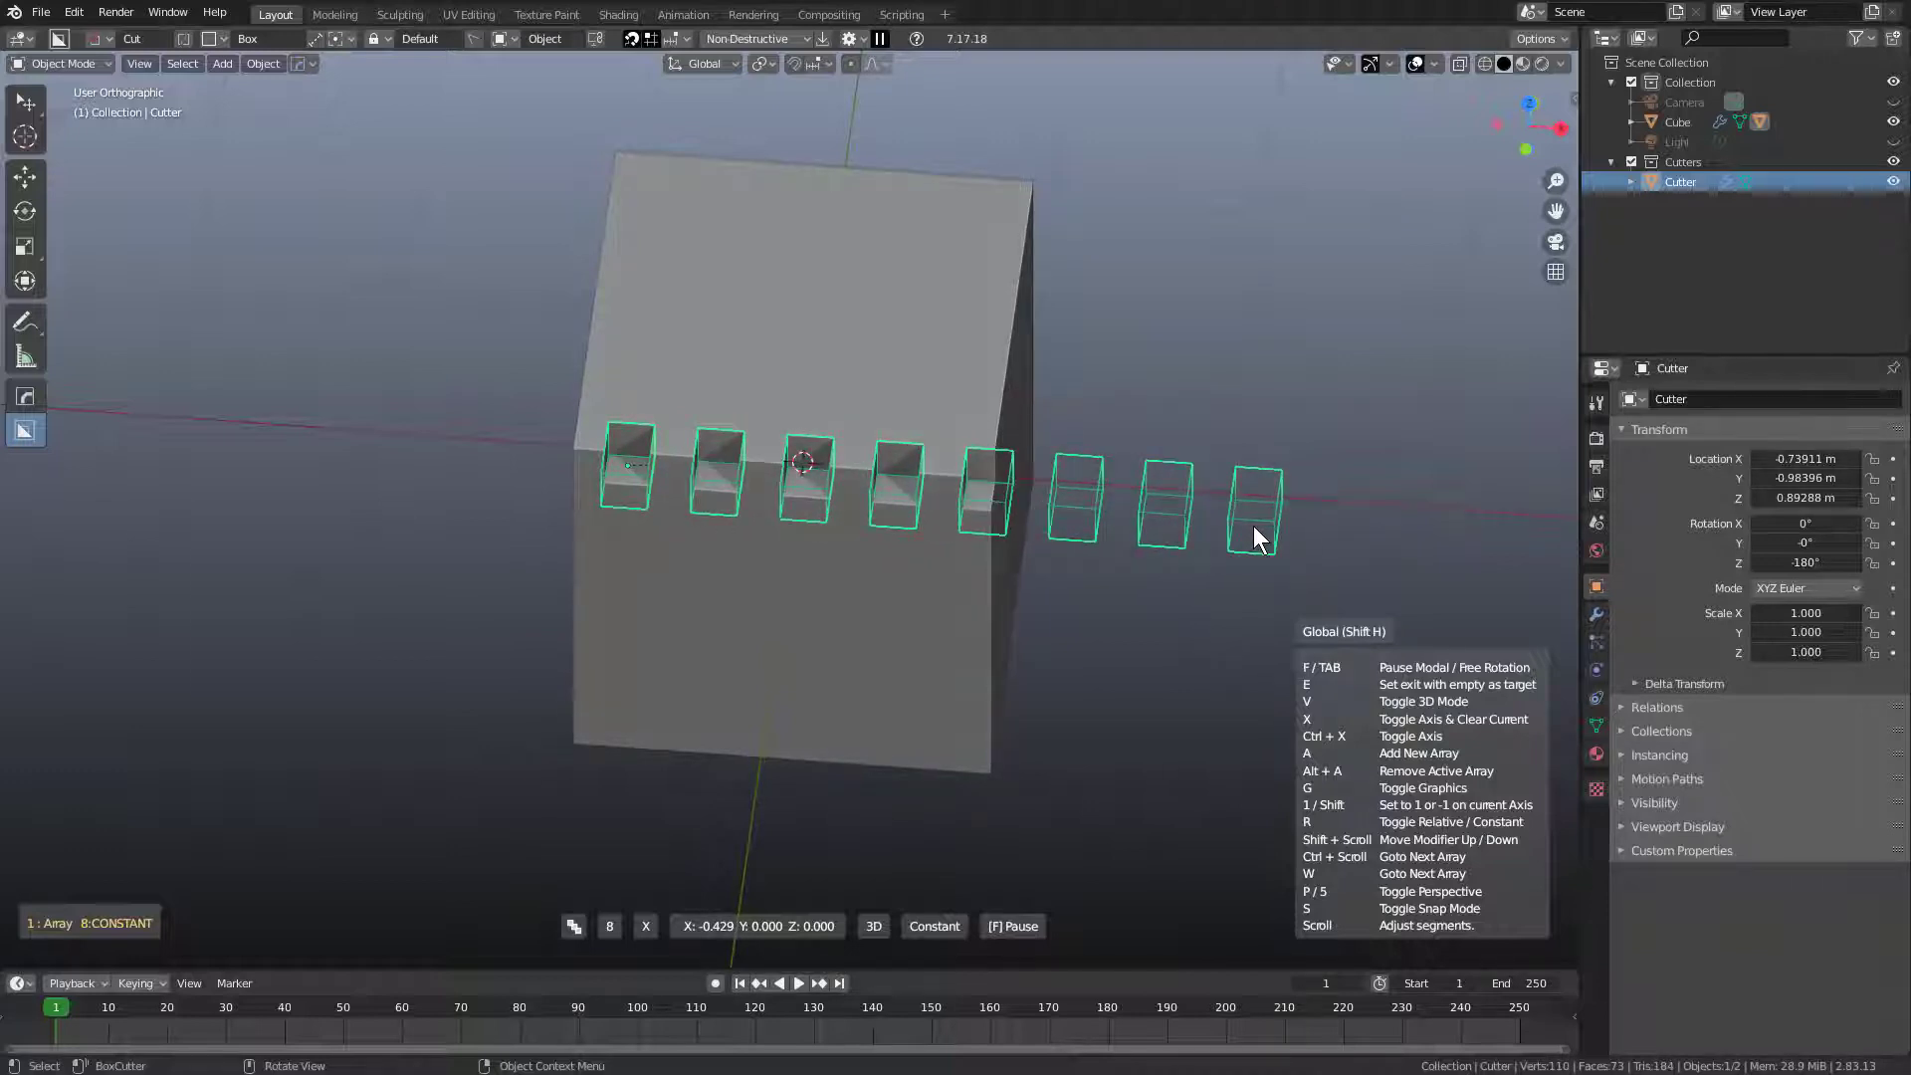
pyautogui.click(1252, 526)
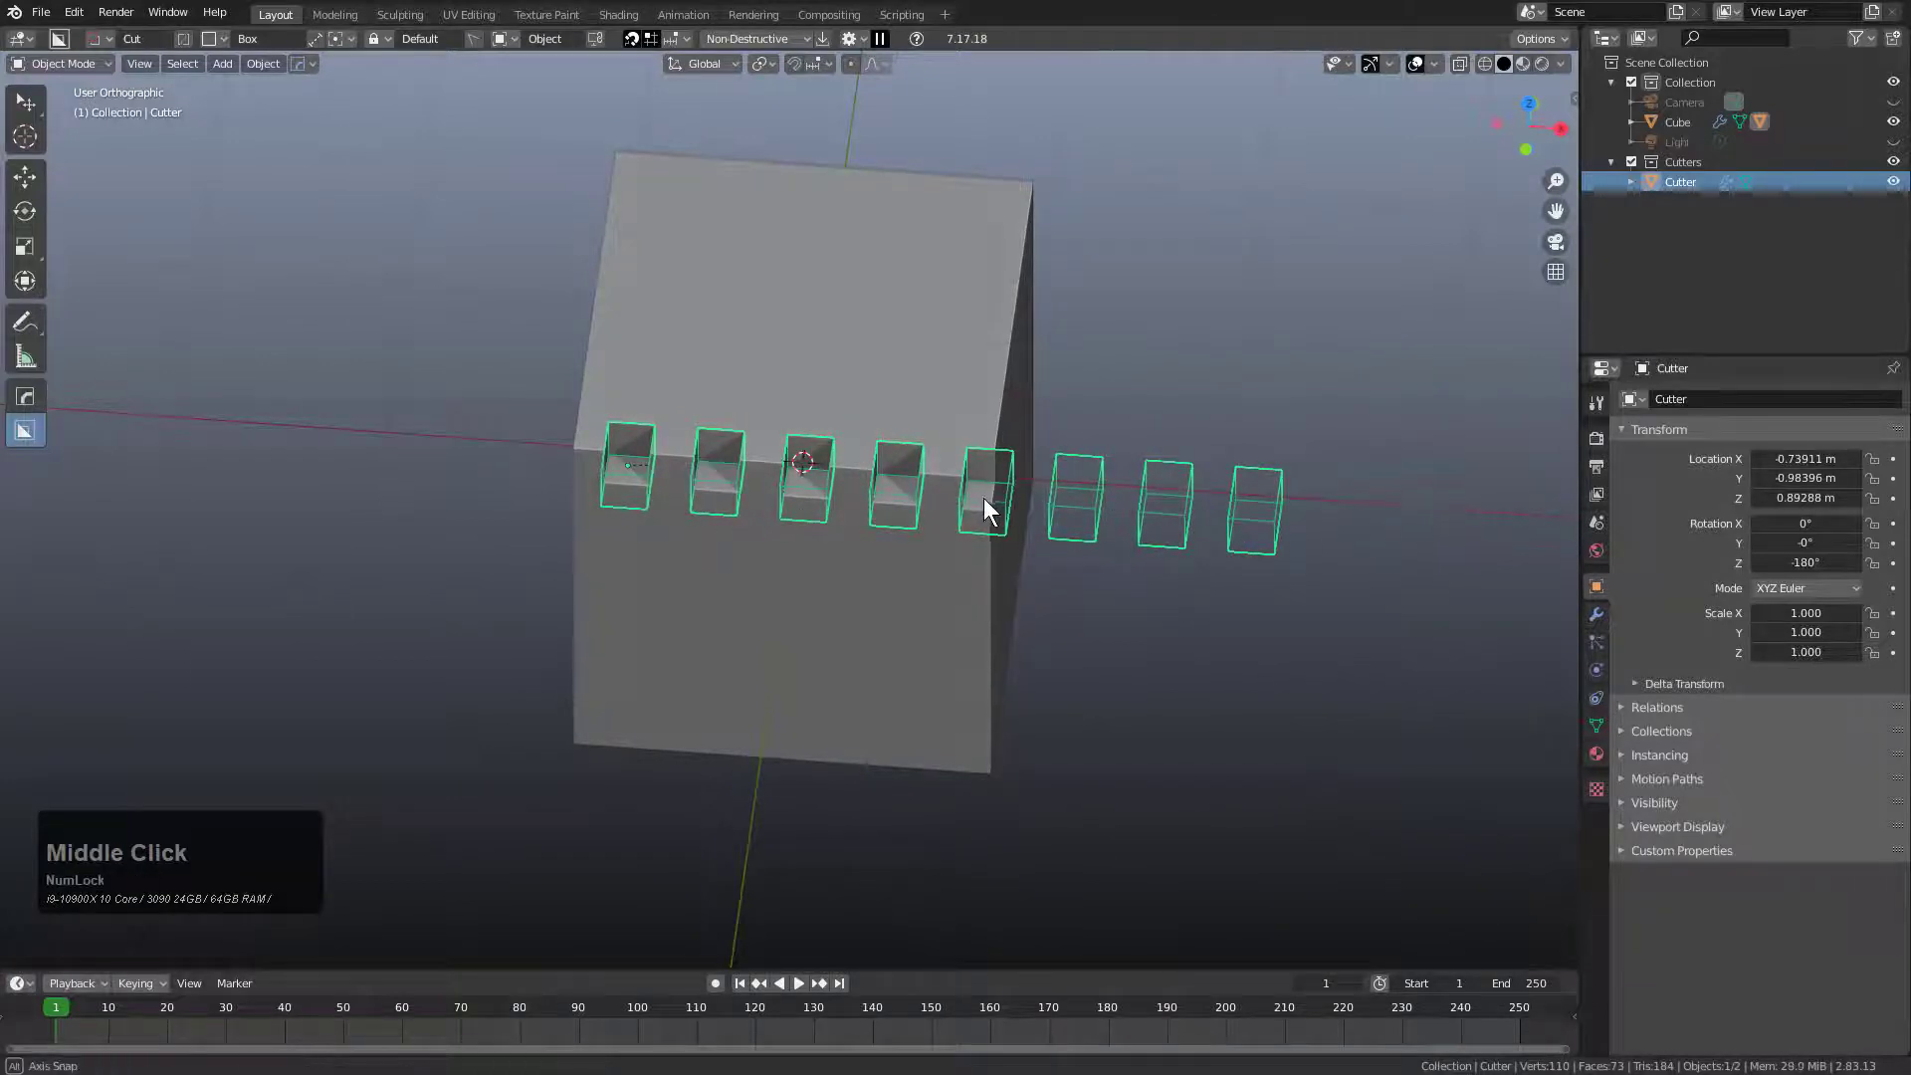
# Step: Run Array V2 on the cutter again to readjust the spacing of its existing X array
pyautogui.moveTo(983, 501); pyautogui.dragTo(924, 498, button='middle')
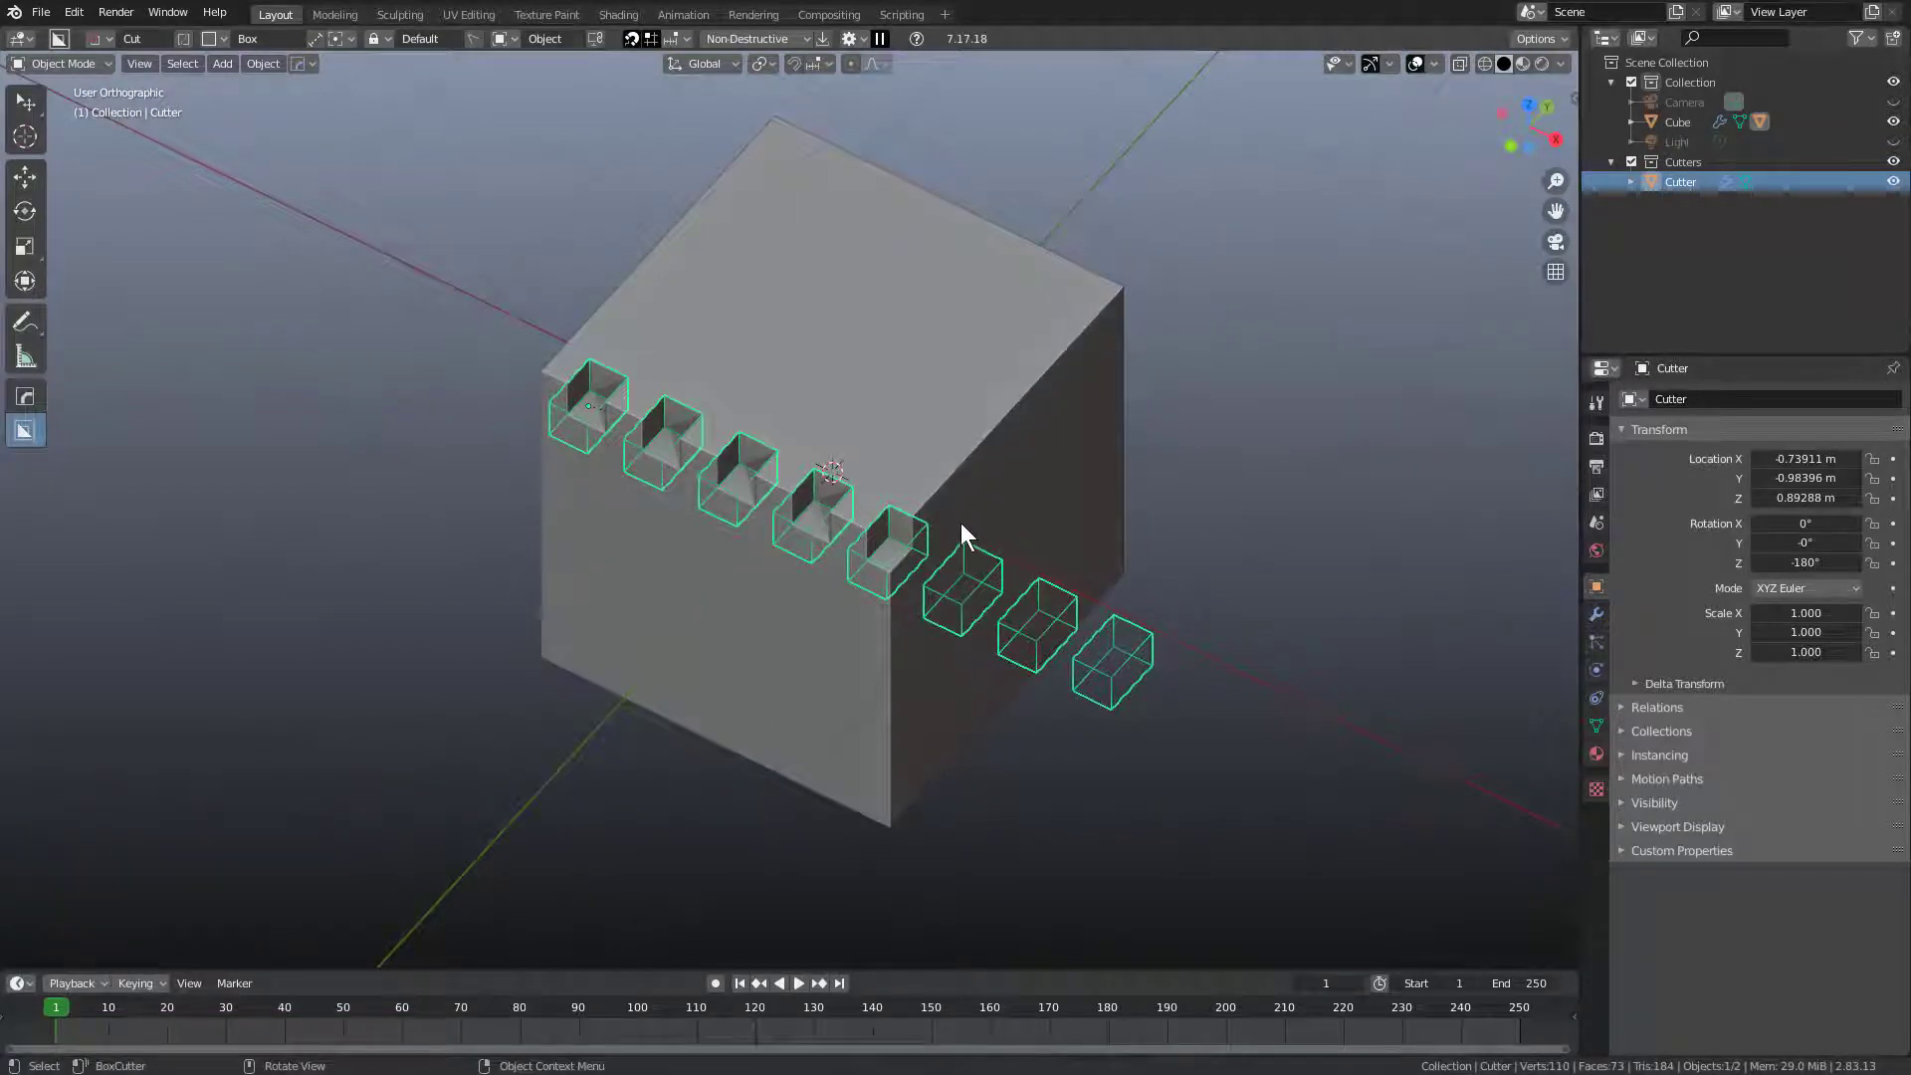
pyautogui.press('q')
pyautogui.click(1077, 464)
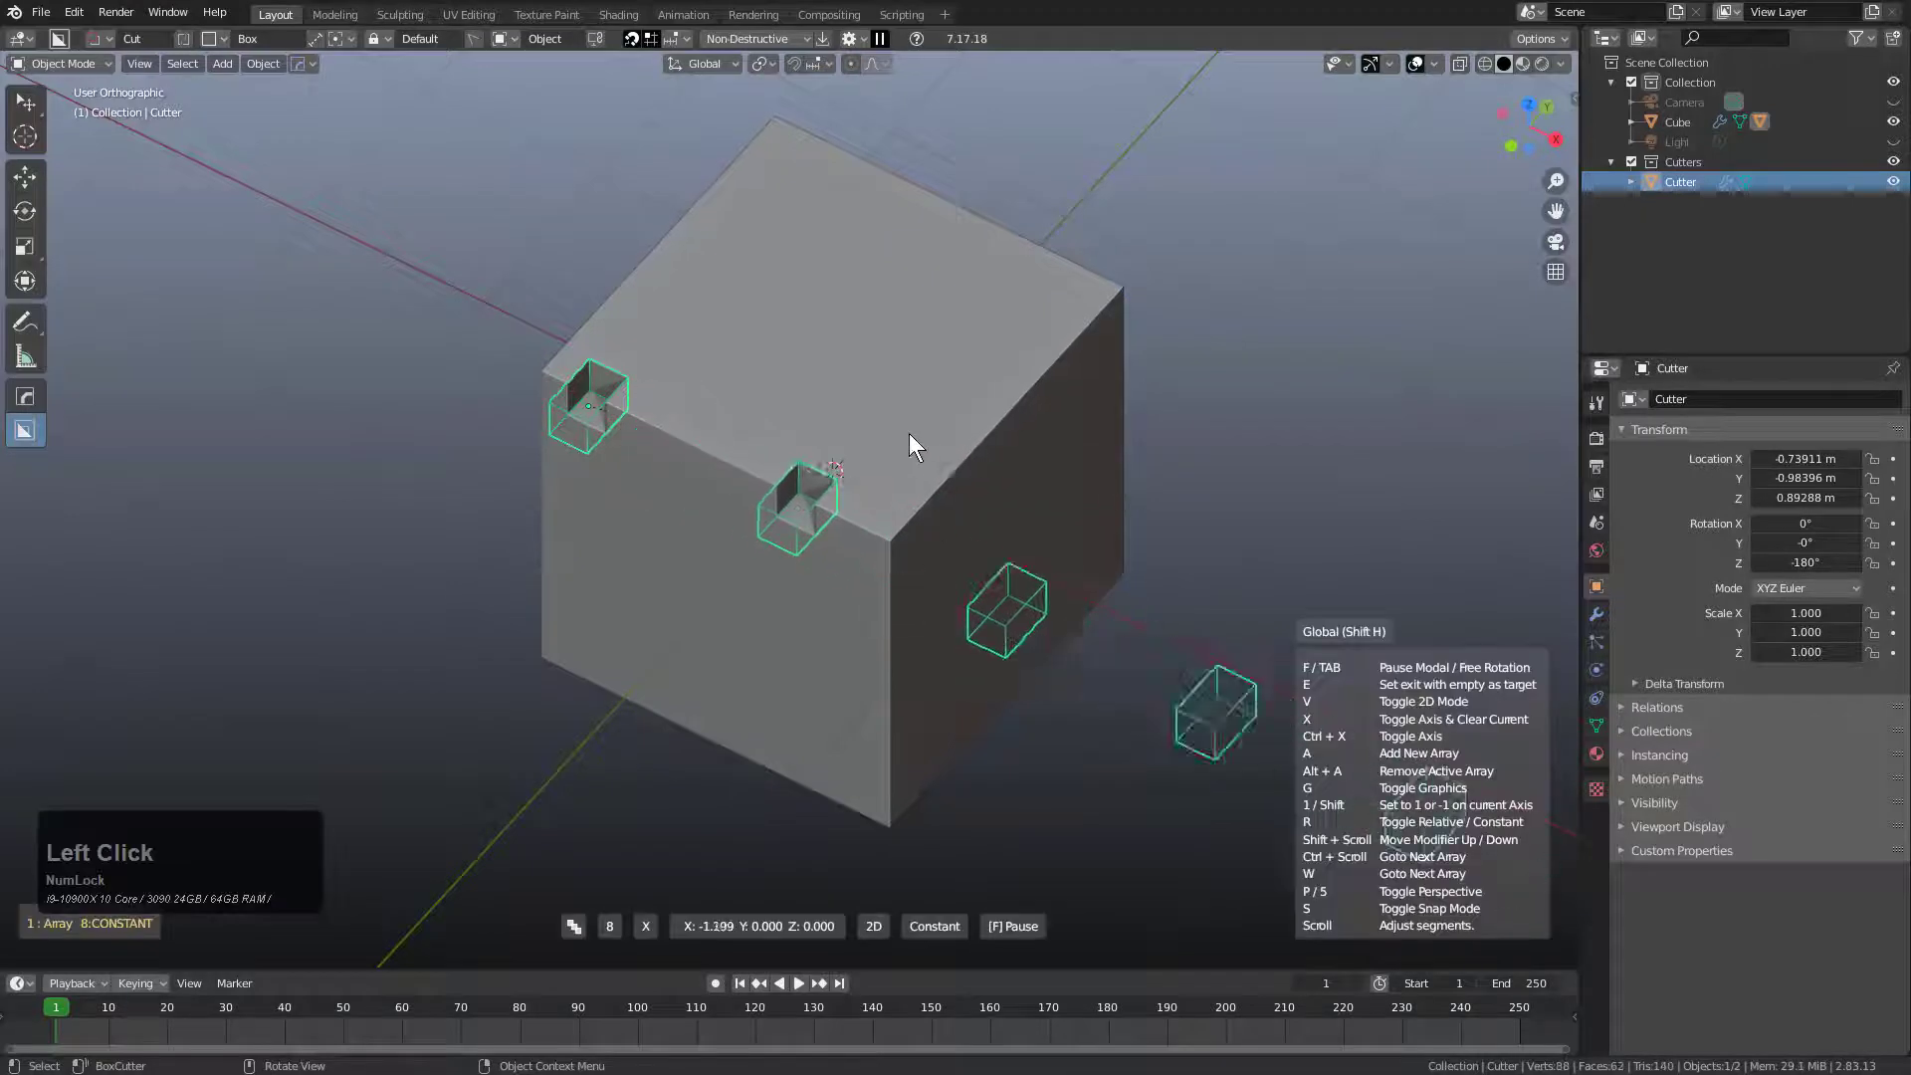
pyautogui.click(1077, 482)
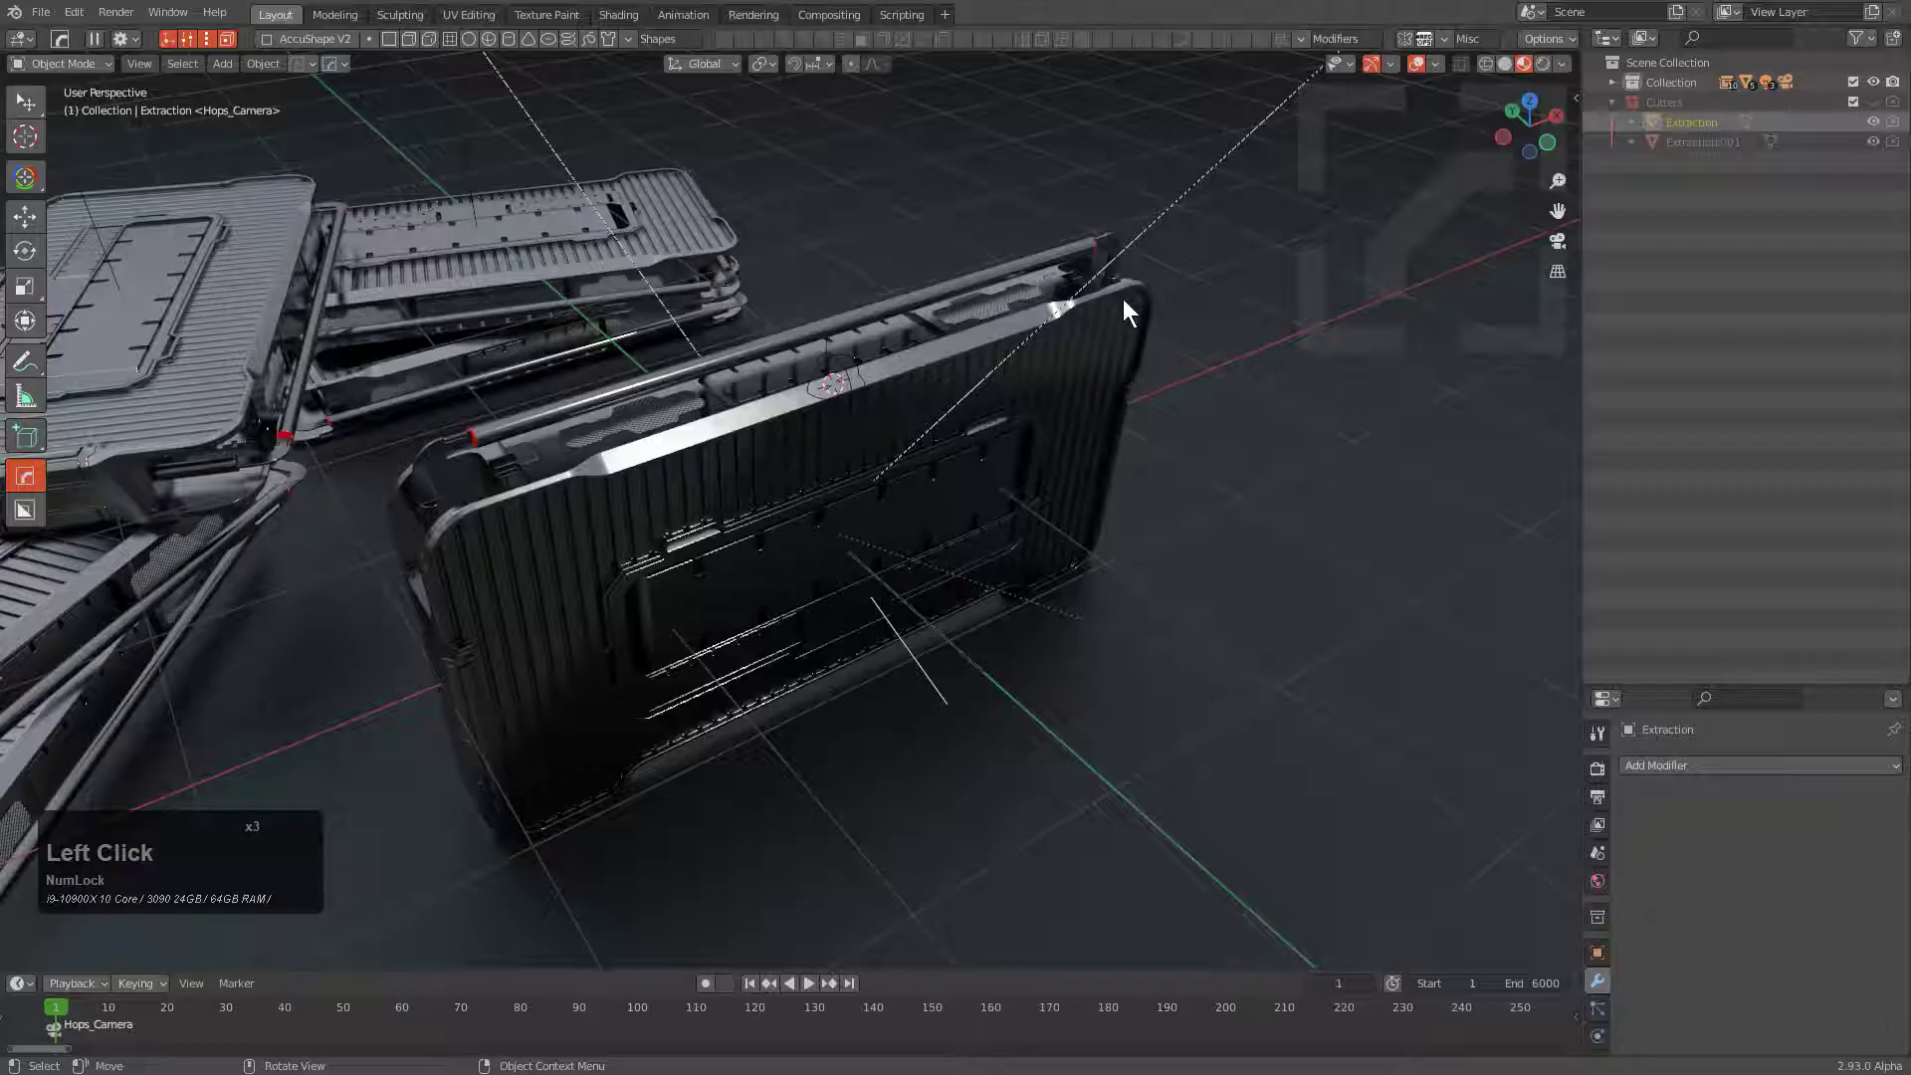
# Step: Select the upright ribbed panel in the detailed model scene and examine it up close
pyautogui.click(887, 392)
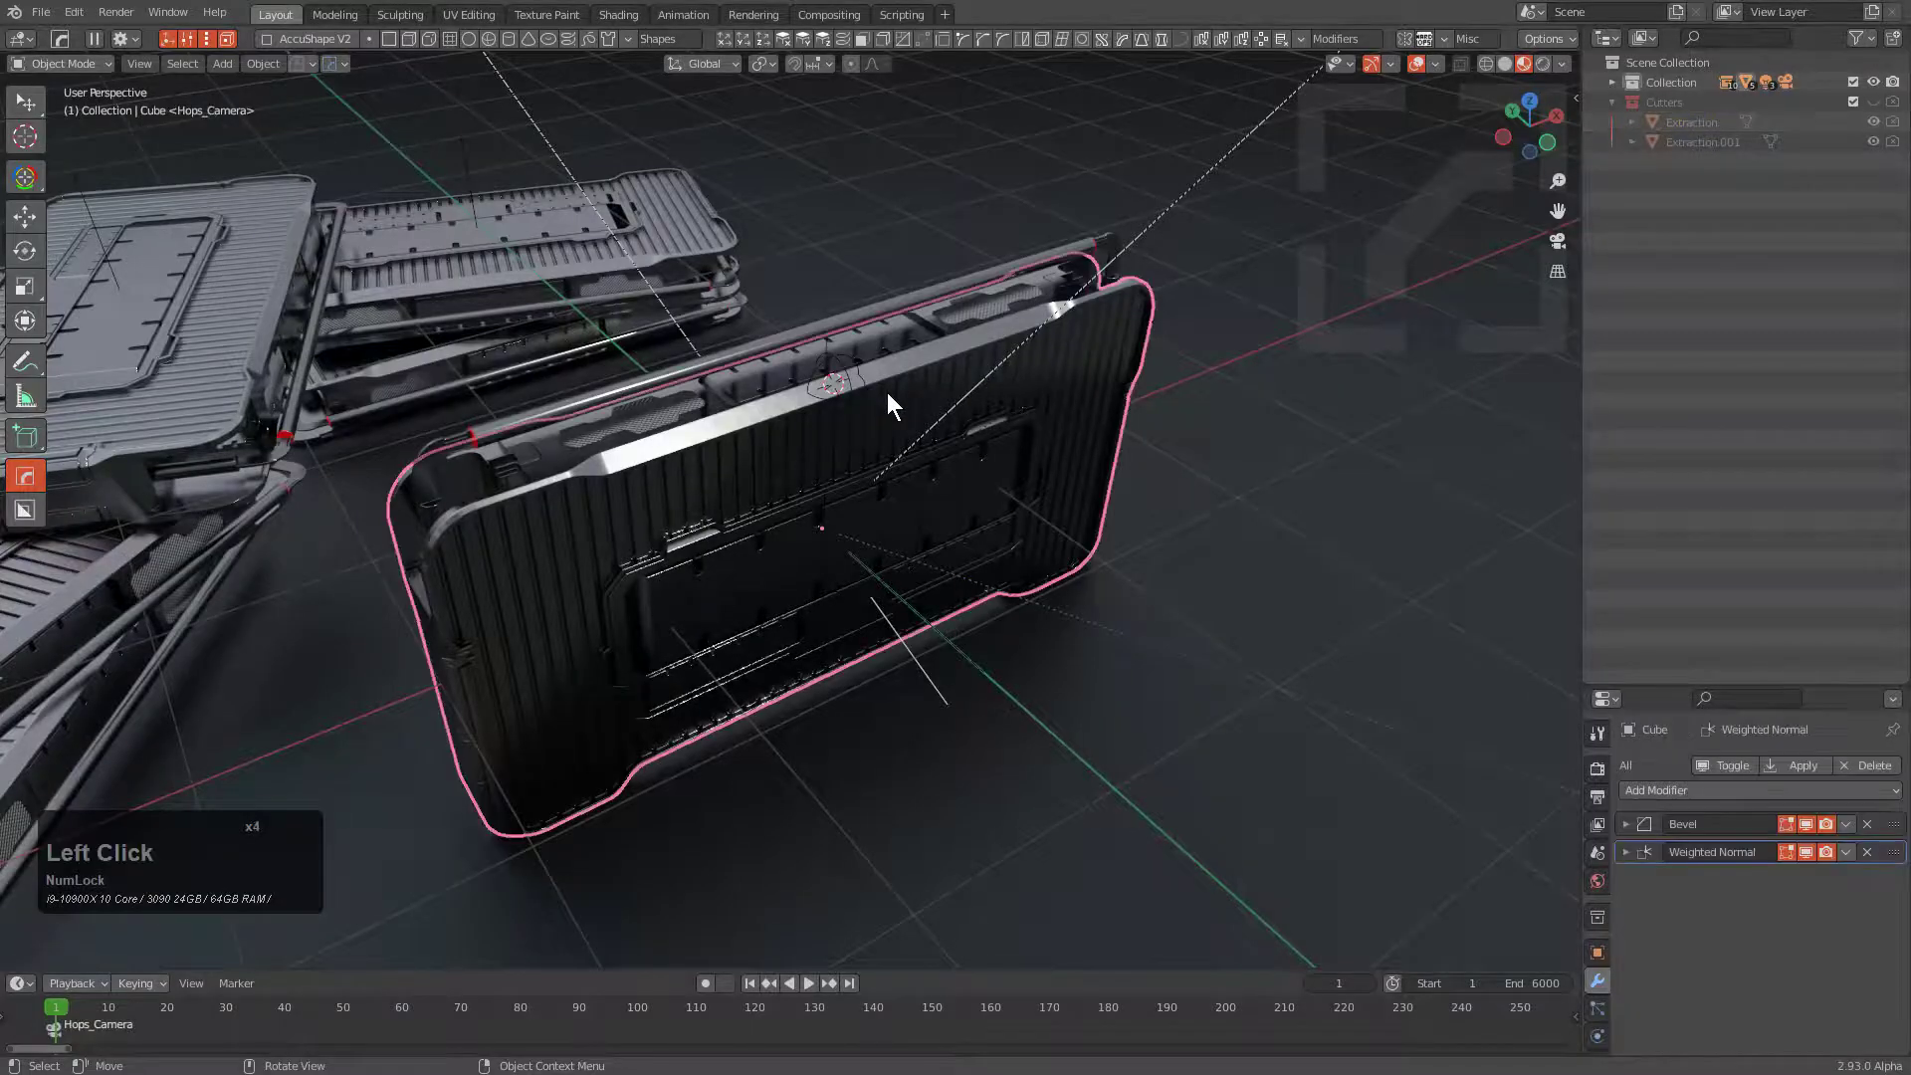
pyautogui.moveTo(887, 392); pyautogui.dragTo(910, 404, button='middle')
pyautogui.scroll(3, 916, 406)
pyautogui.rightClick(922, 408)
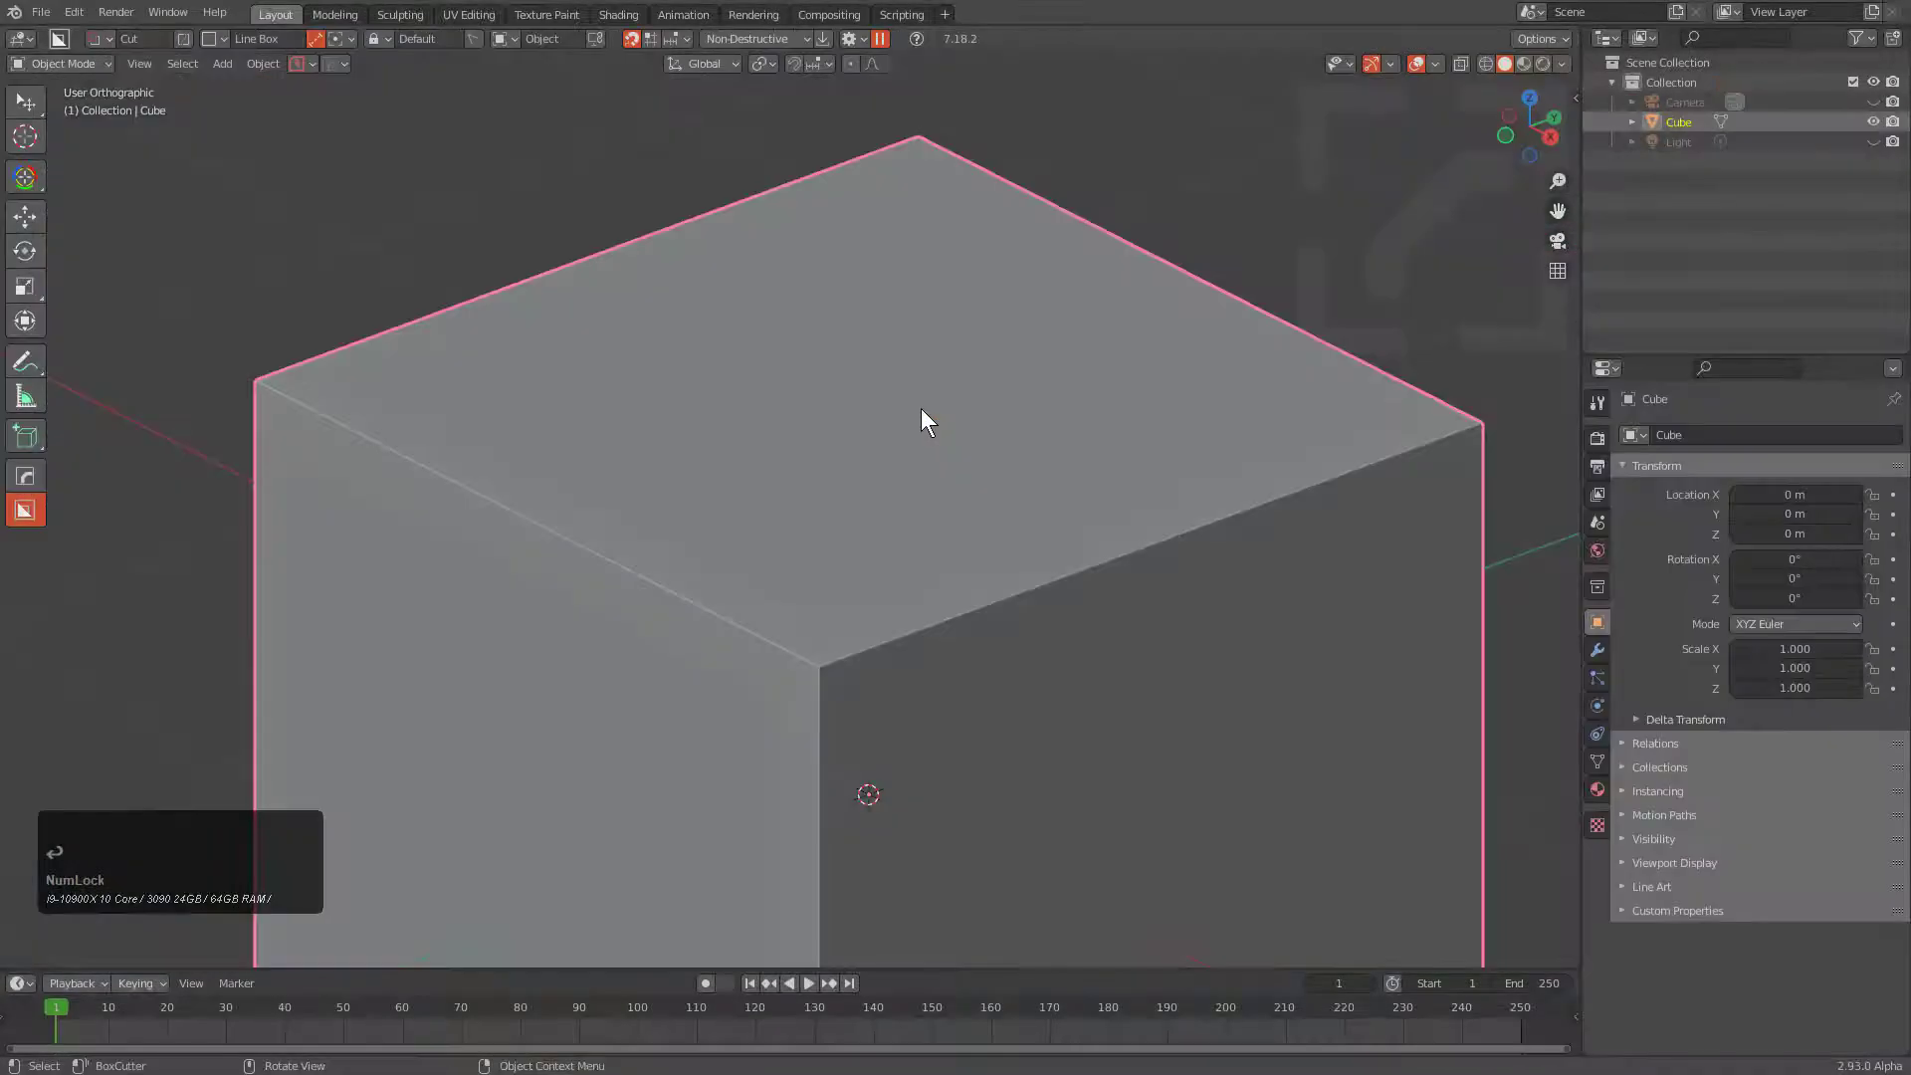
# Step: Cut a box notch into the cube's upper front edge at the far-left corner, extruded about 0.279, keeping the cutter live
pyautogui.scroll(-2, 899, 379)
pyautogui.moveTo(900, 379)
pyautogui.mouseDown(button='middle')
pyautogui.moveTo(926, 332)
pyautogui.moveTo(935, 362)
pyautogui.moveTo(883, 388)
pyautogui.mouseUp(button='middle')
pyautogui.scroll(-3, 796, 403)
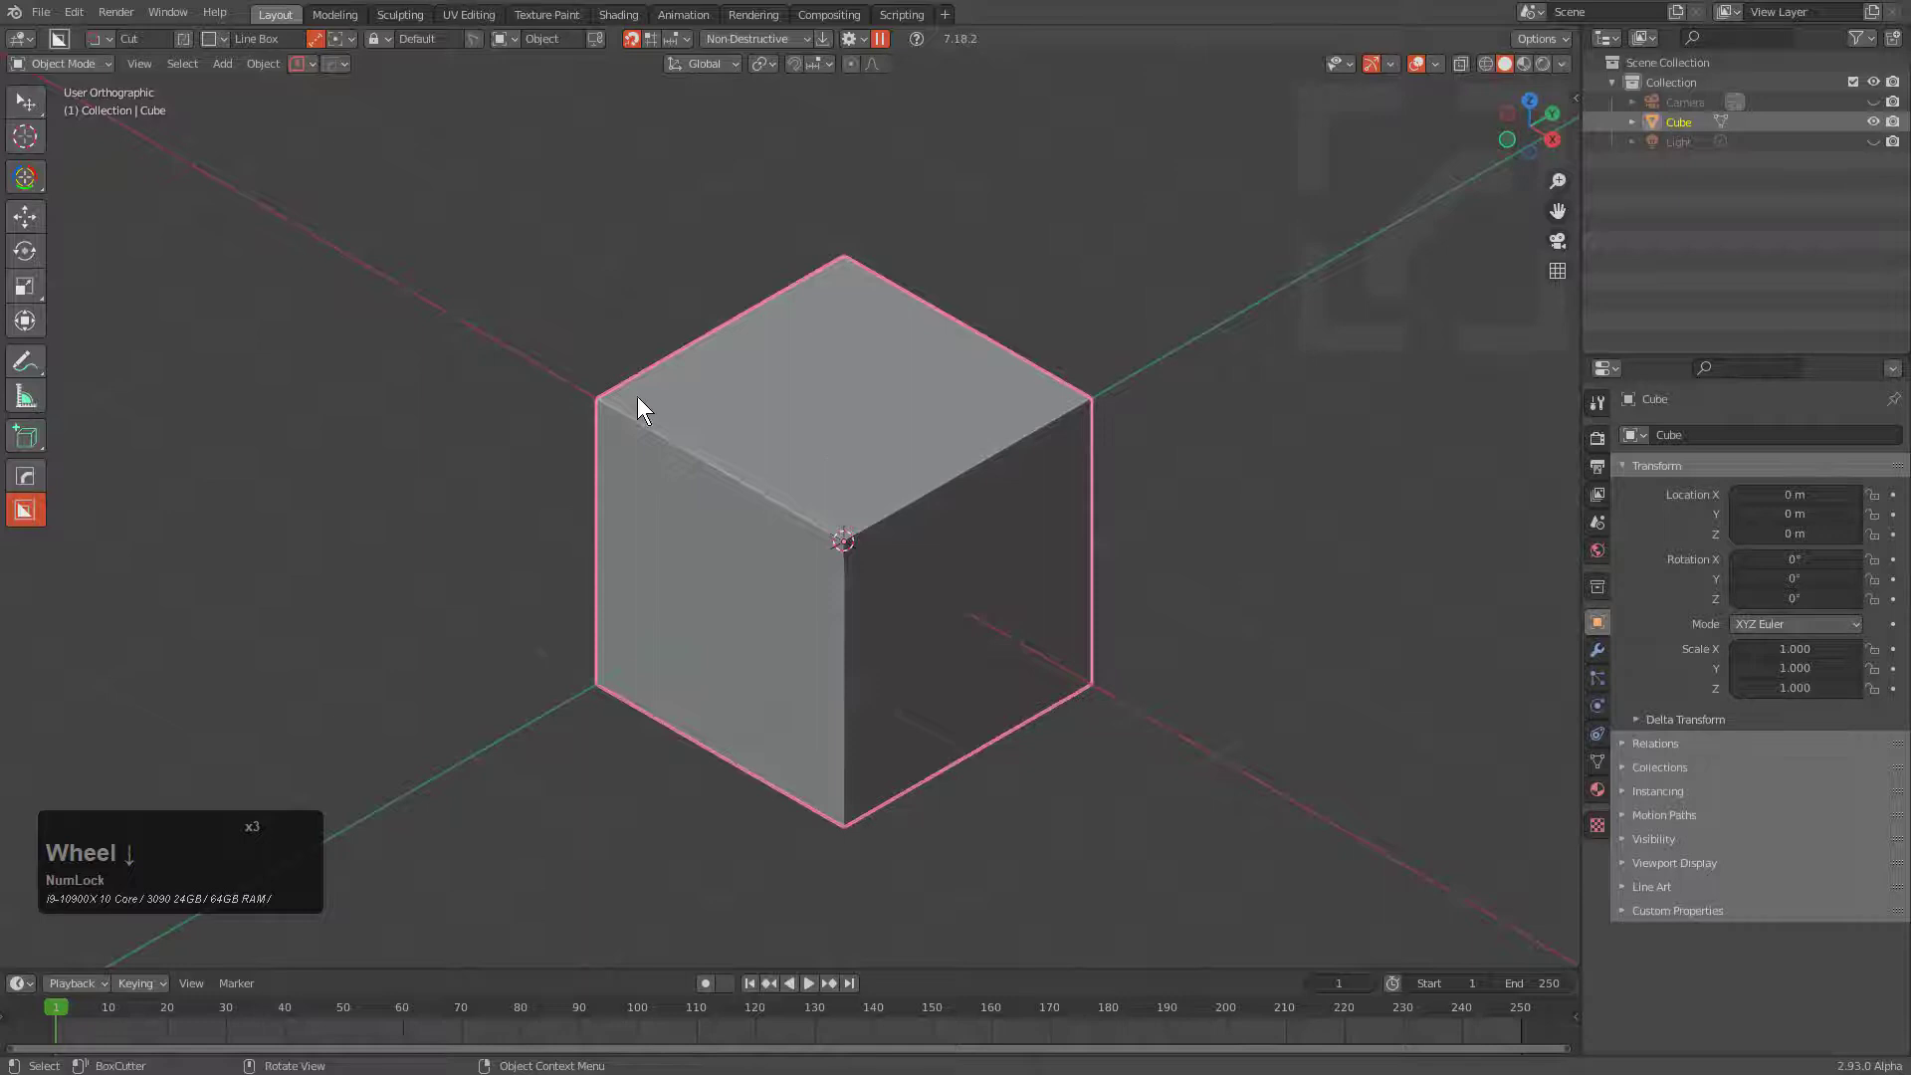
pyautogui.moveTo(637, 398)
pyautogui.mouseDown()
pyautogui.moveTo(622, 444)
pyautogui.moveTo(667, 428)
pyautogui.moveTo(625, 446)
pyautogui.mouseUp()
pyautogui.click(625, 492)
# Step: Array the new cutter along X with Array V2, using 7 copies at a constant offset of about 0.542
pyautogui.scroll(2, 683, 428)
pyautogui.press('q')
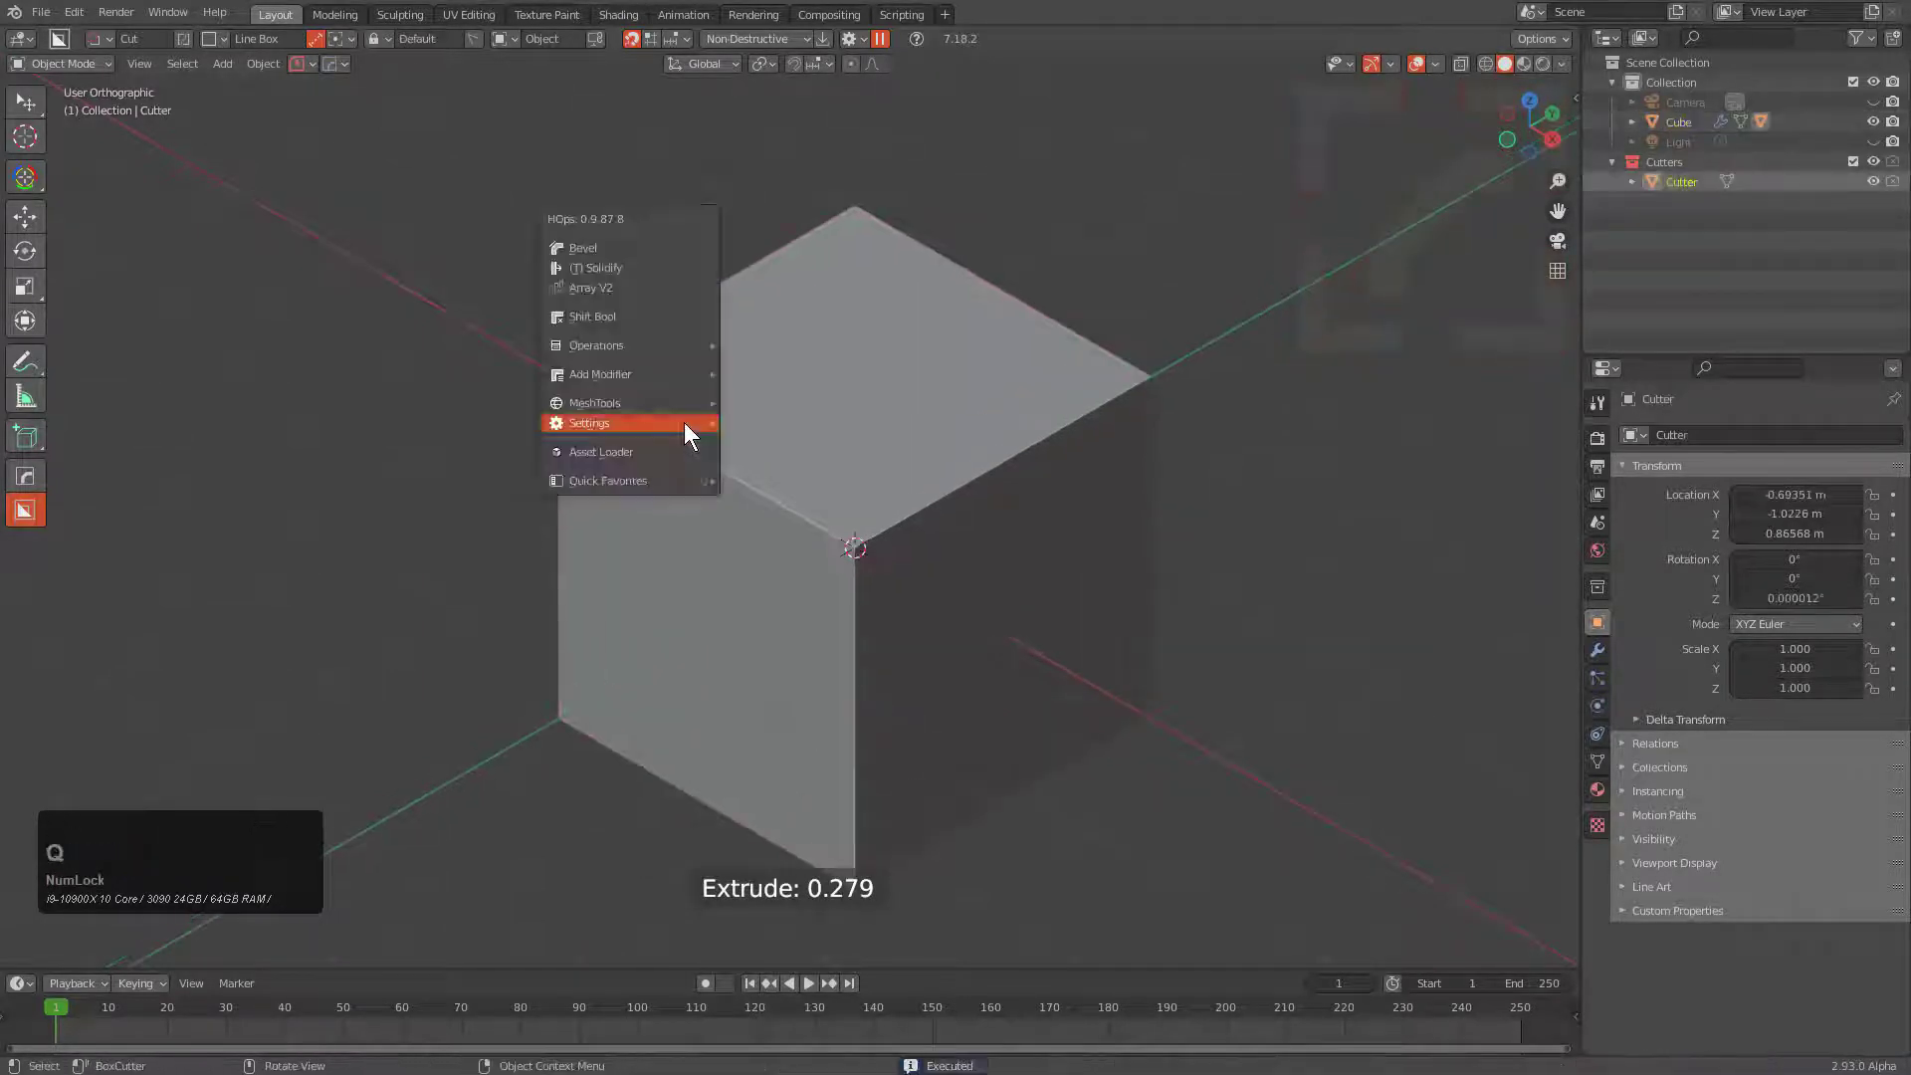
pyautogui.click(641, 287)
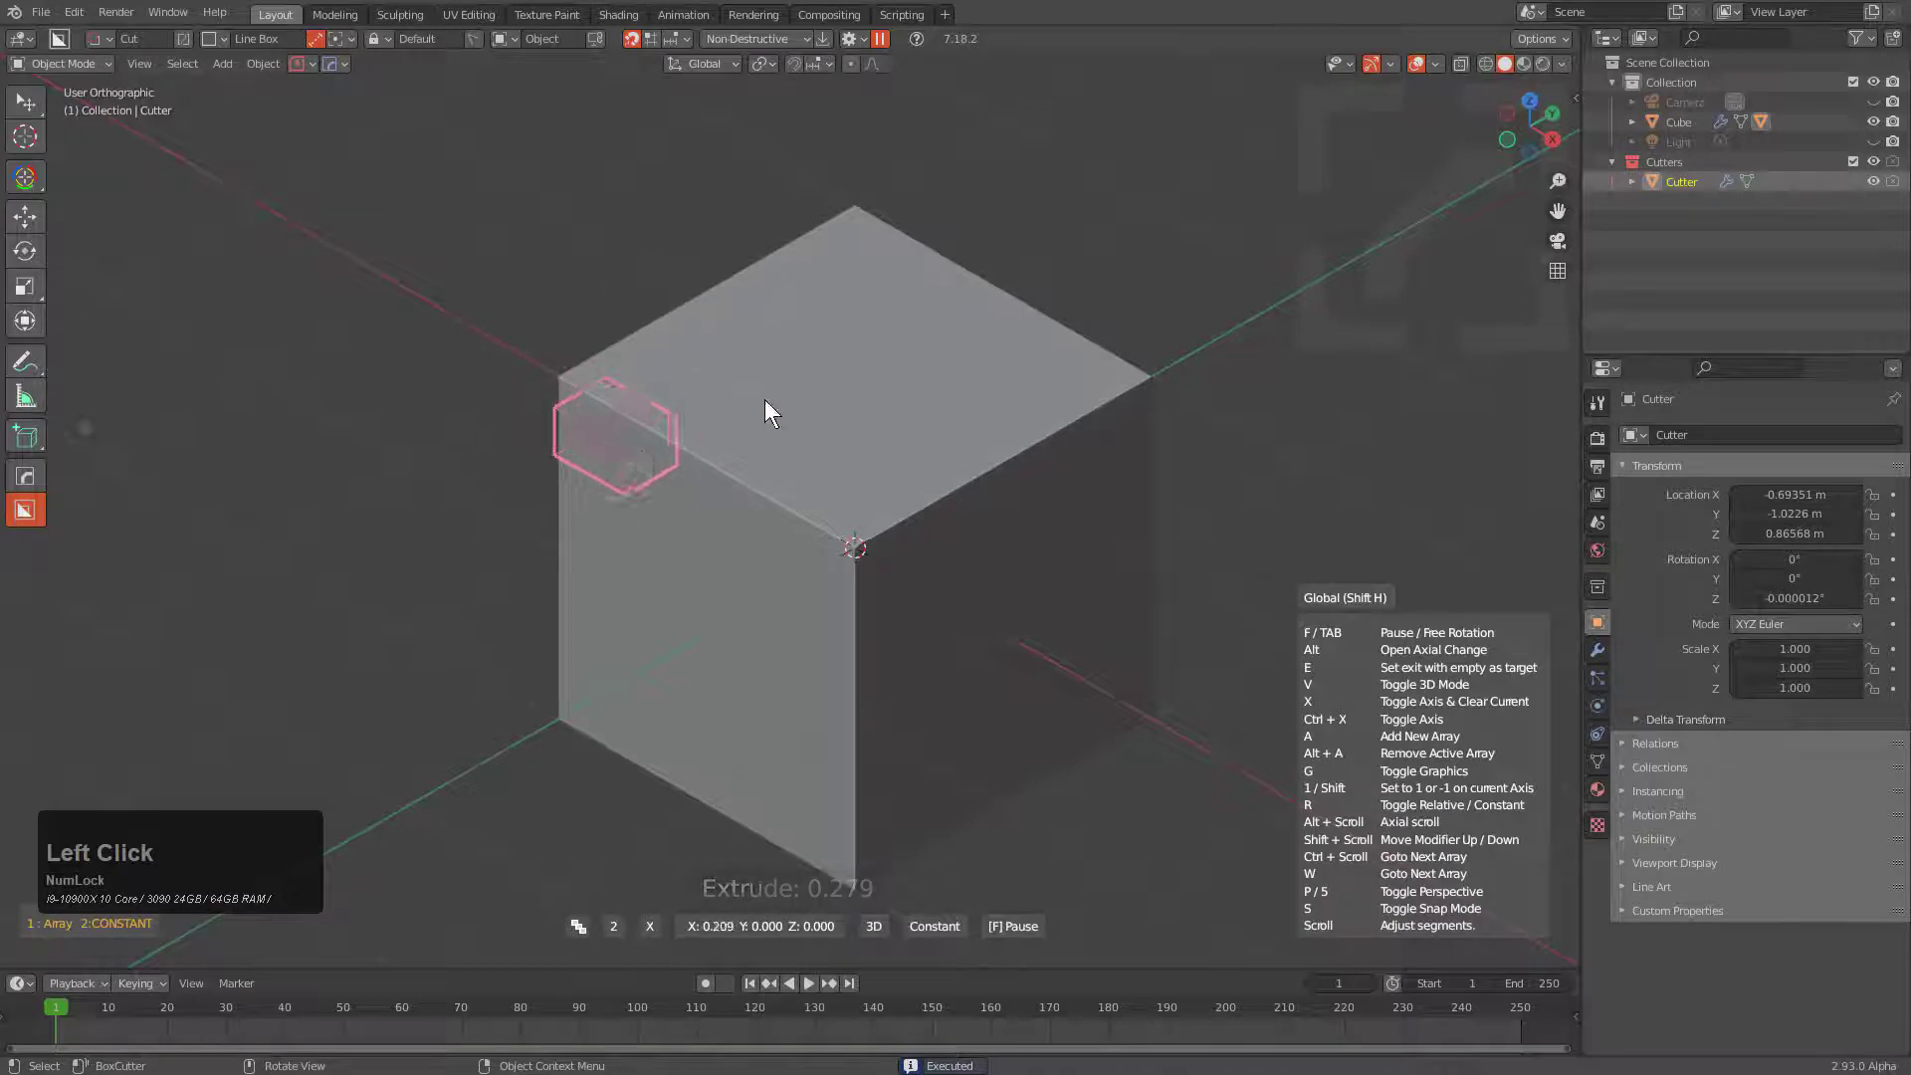
pyautogui.scroll(3, 1188, 683)
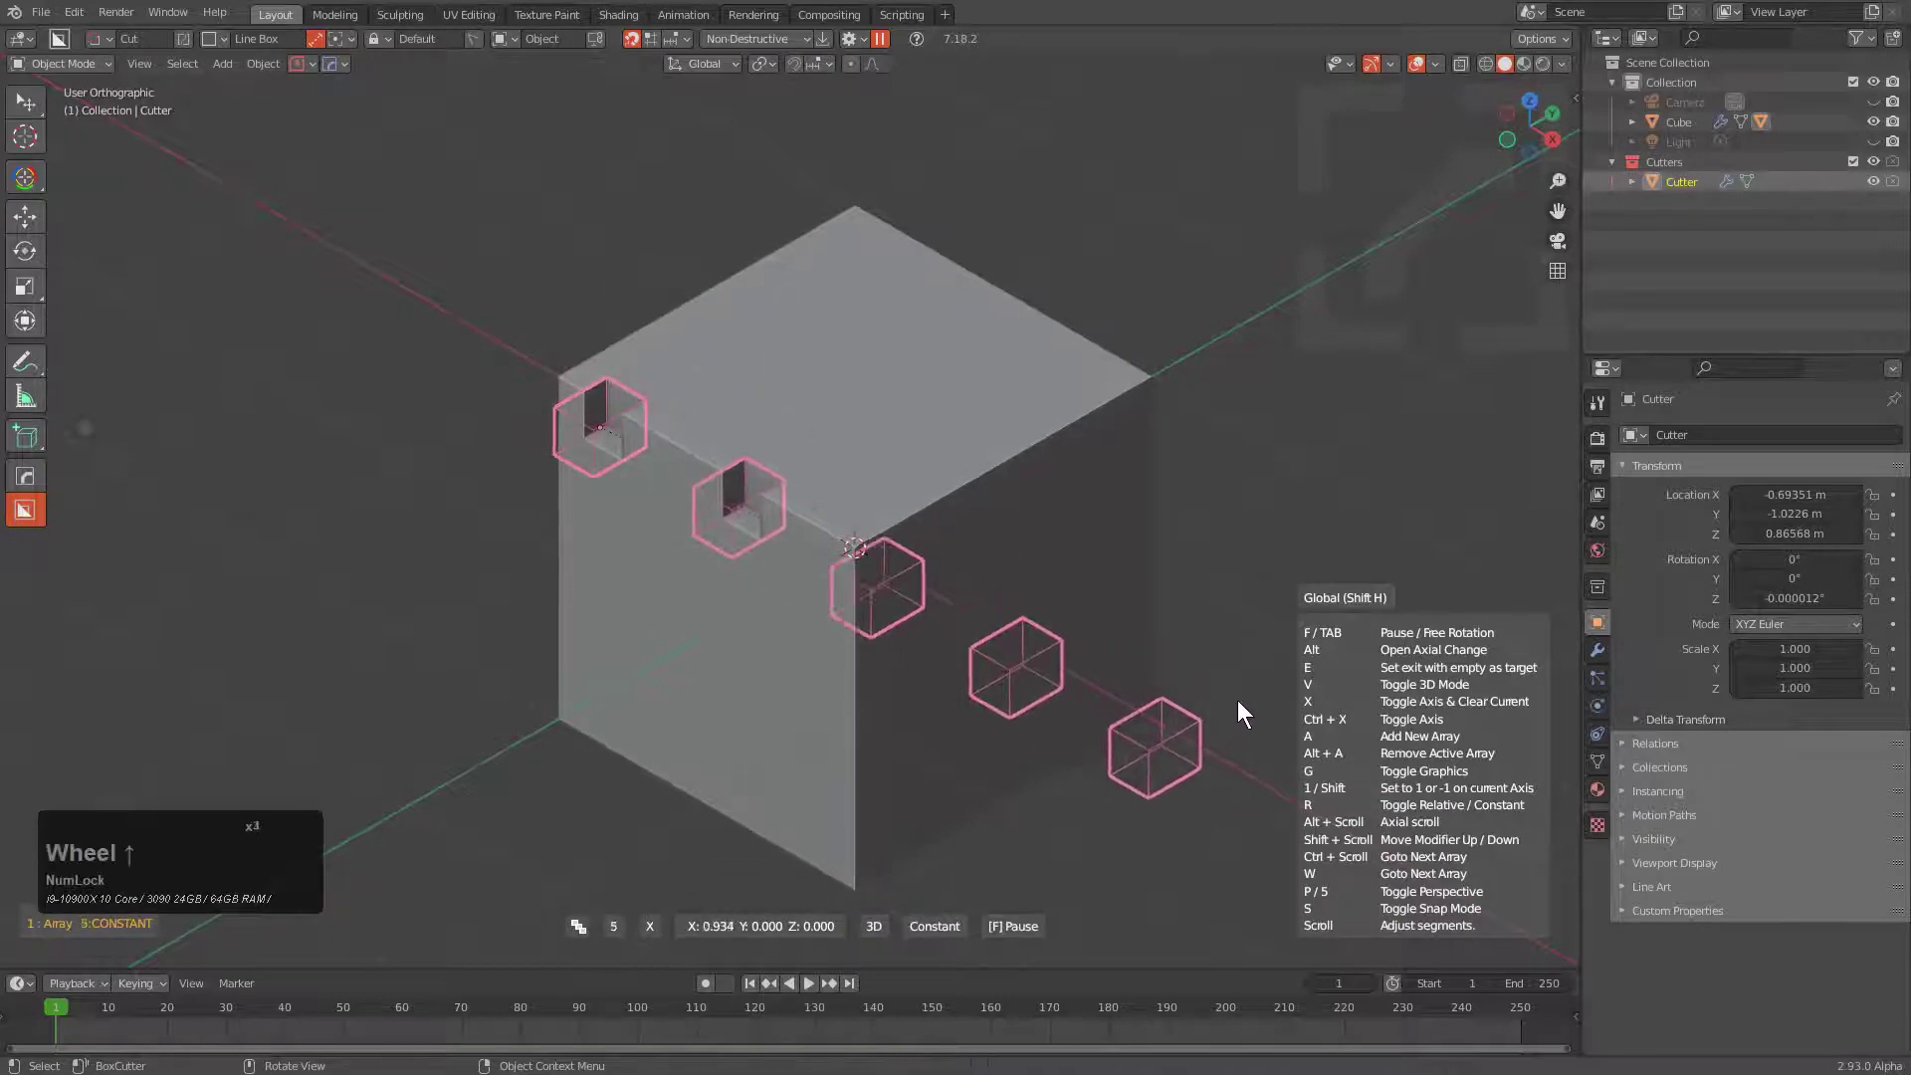
pyautogui.scroll(2, 1229, 694)
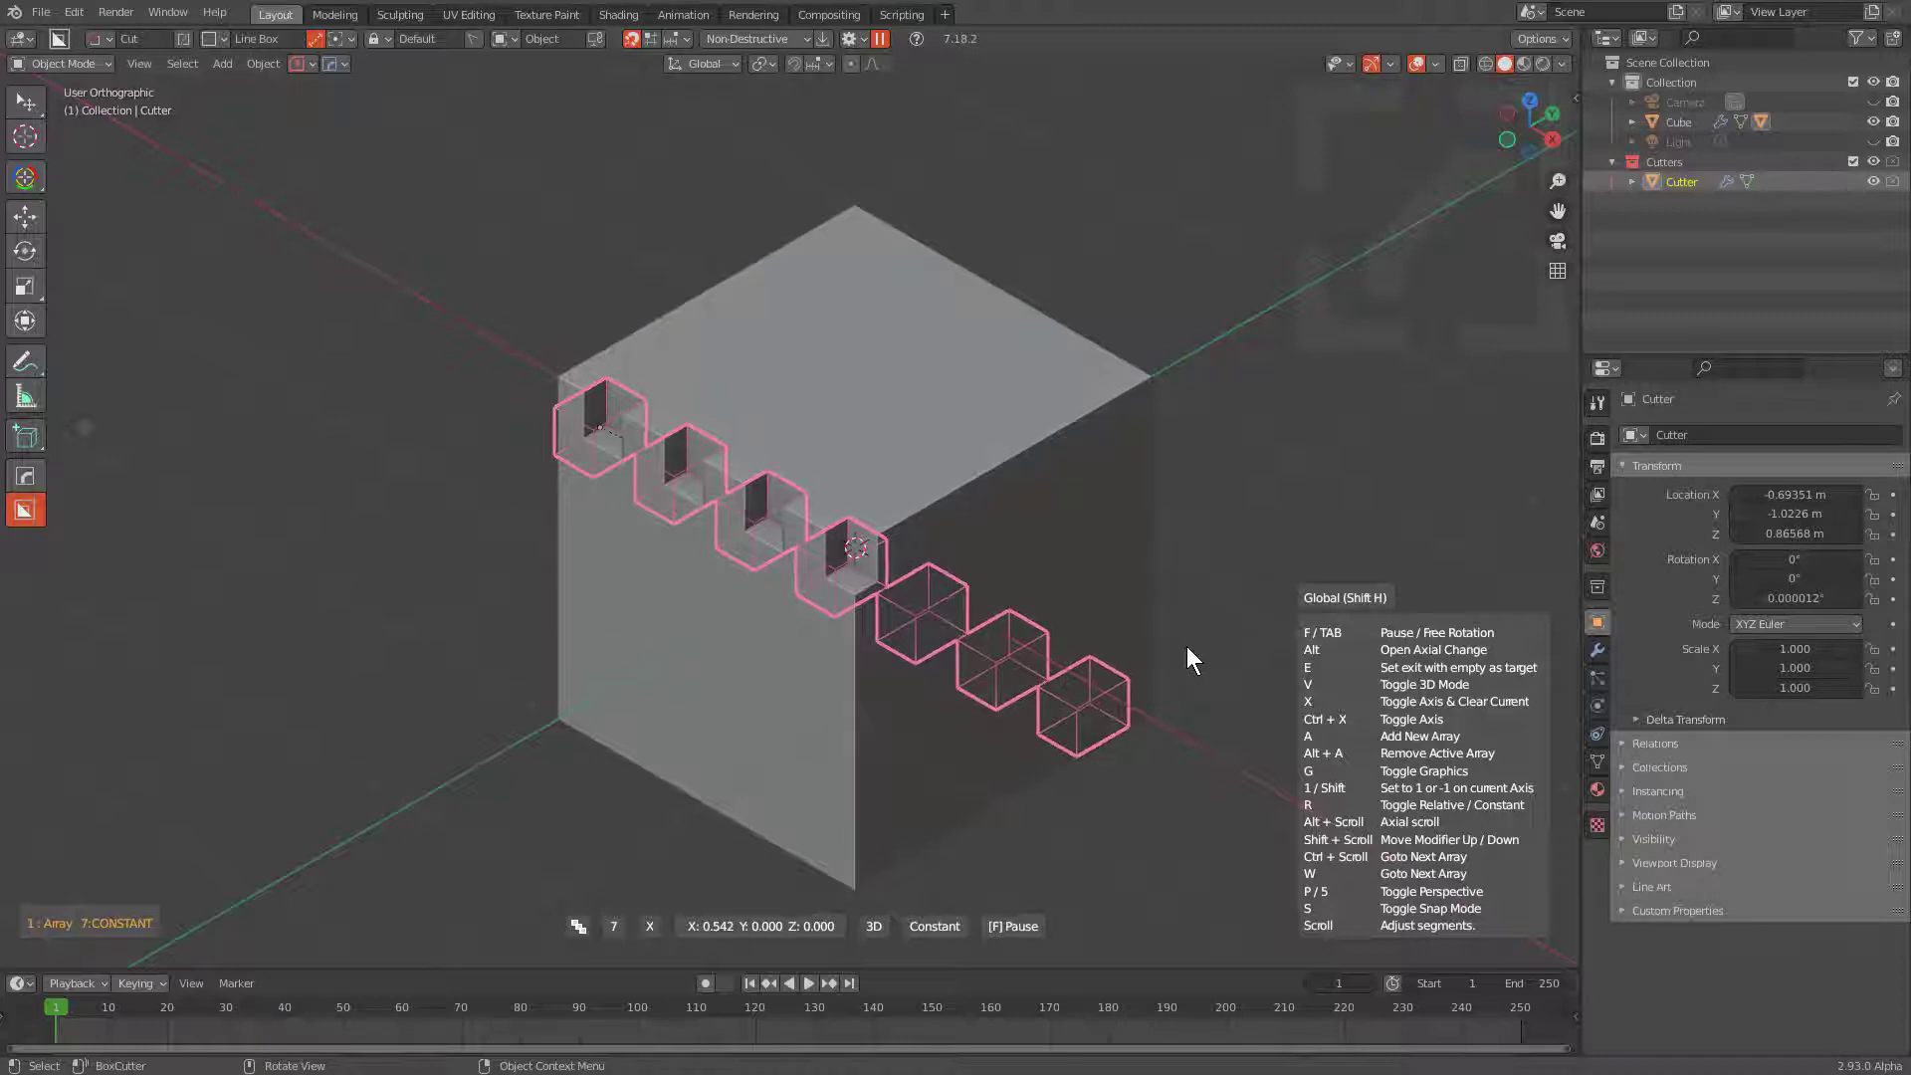
# Step: Pause the array adjustment for free rotation and expand the floating Array V2 control panel
pyautogui.press('Tab')
pyautogui.moveTo(938, 629); pyautogui.dragTo(1126, 641, button='middle')
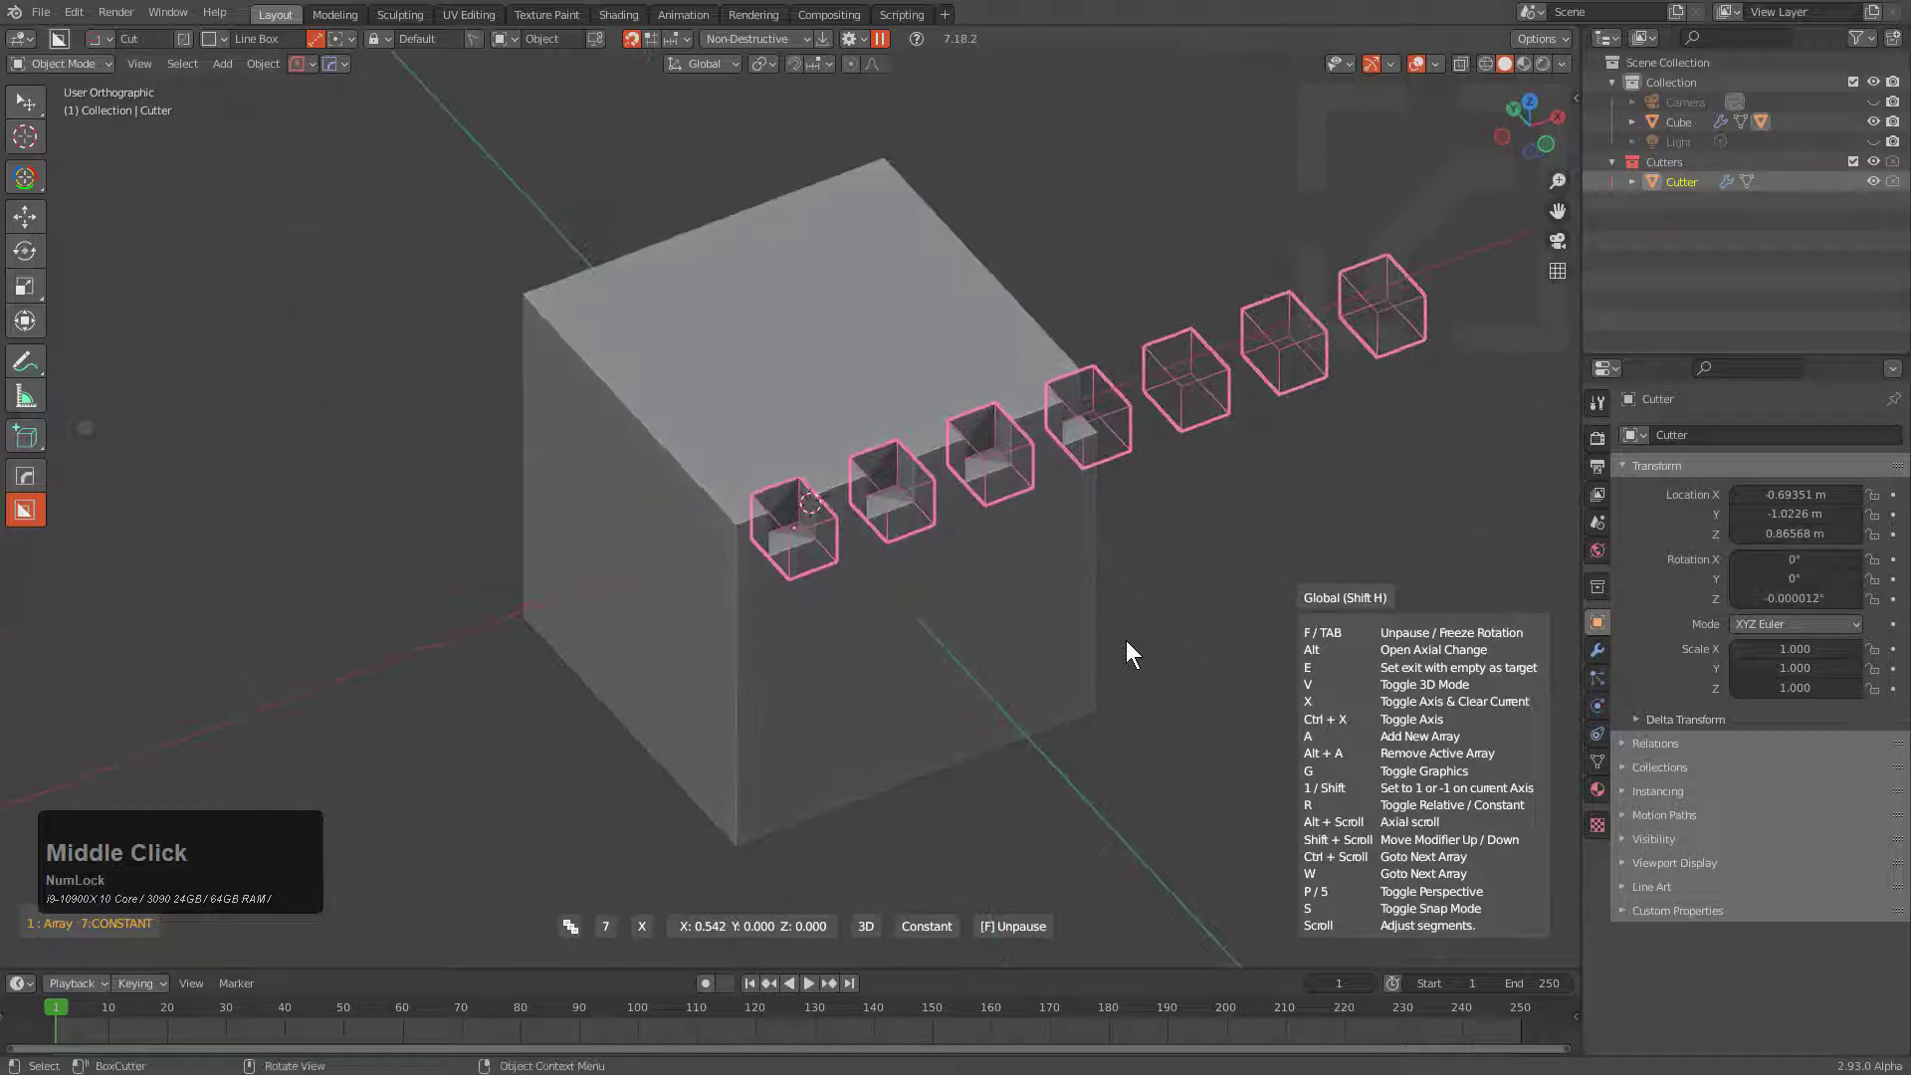
pyautogui.click(85, 428)
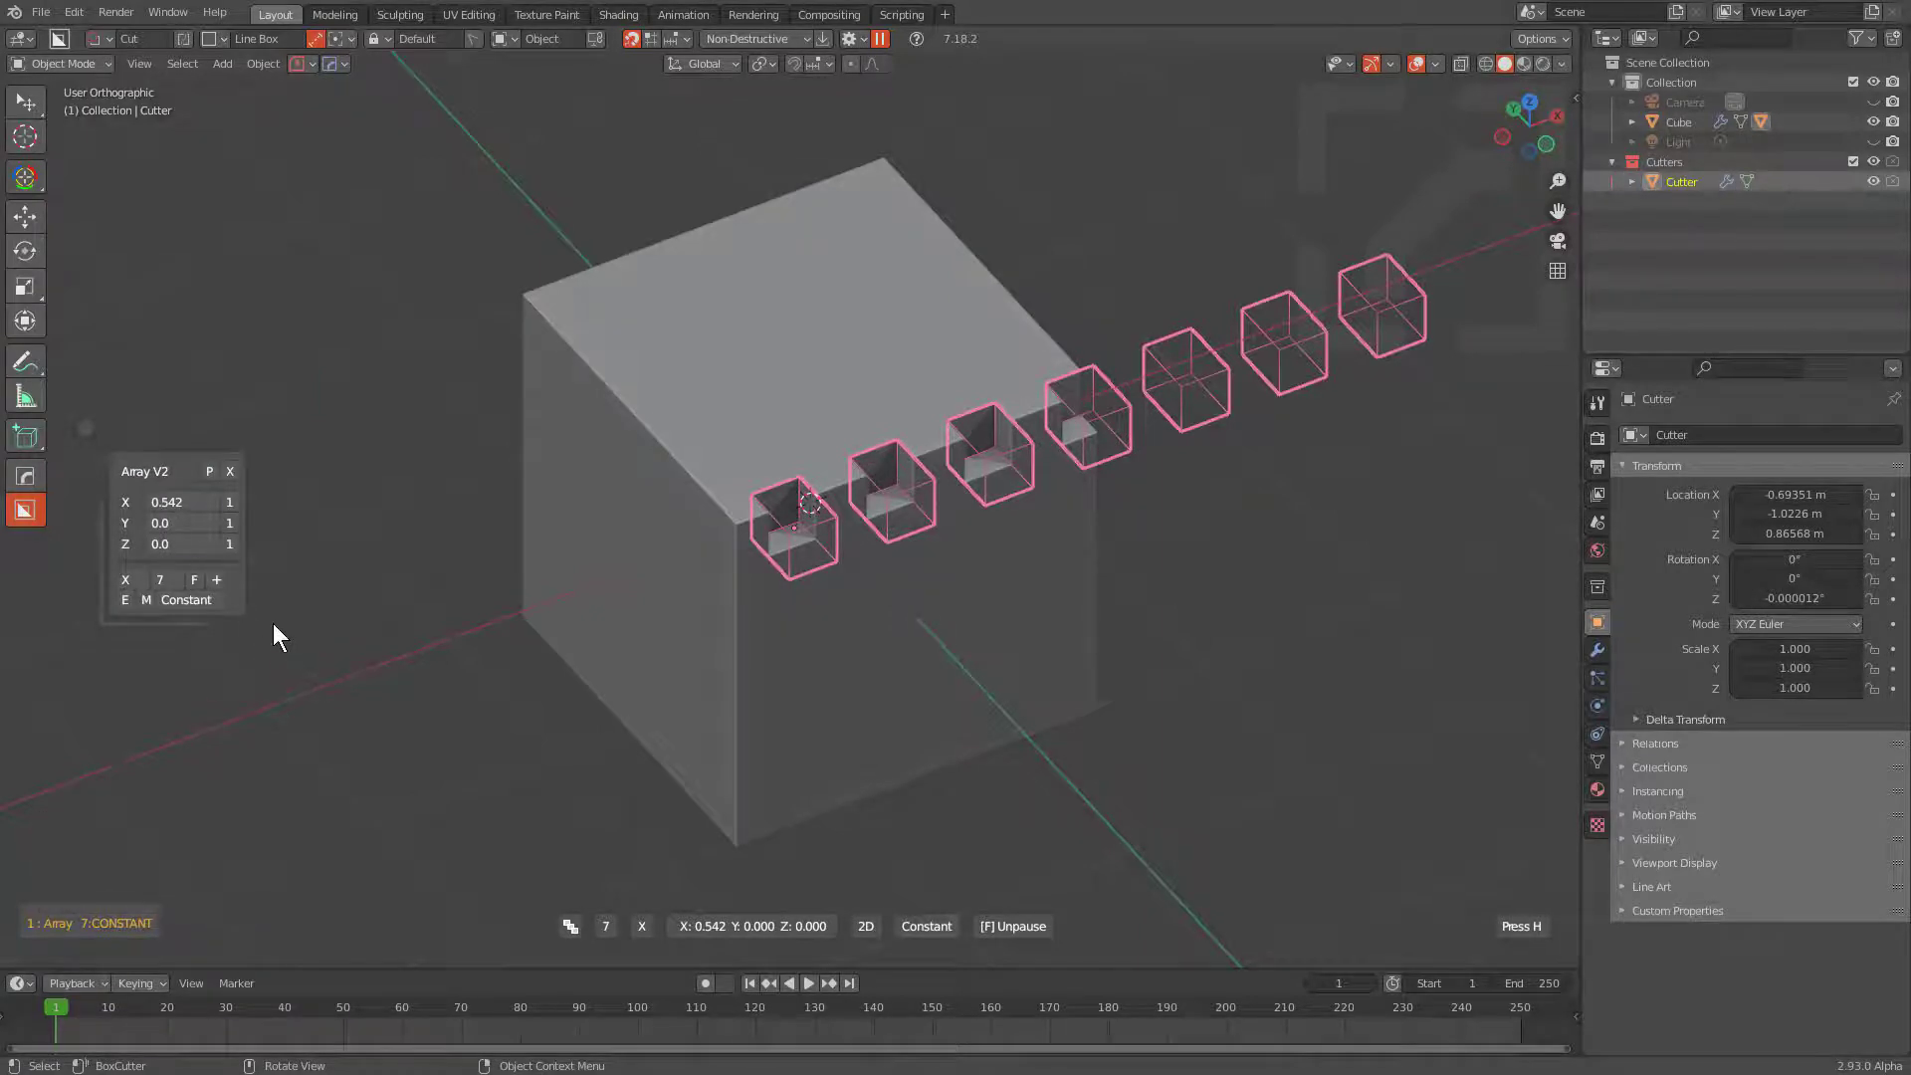
# Step: Step the array's X offset up to 0.942 and back down to 0.542
pyautogui.doubleClick(177, 501)
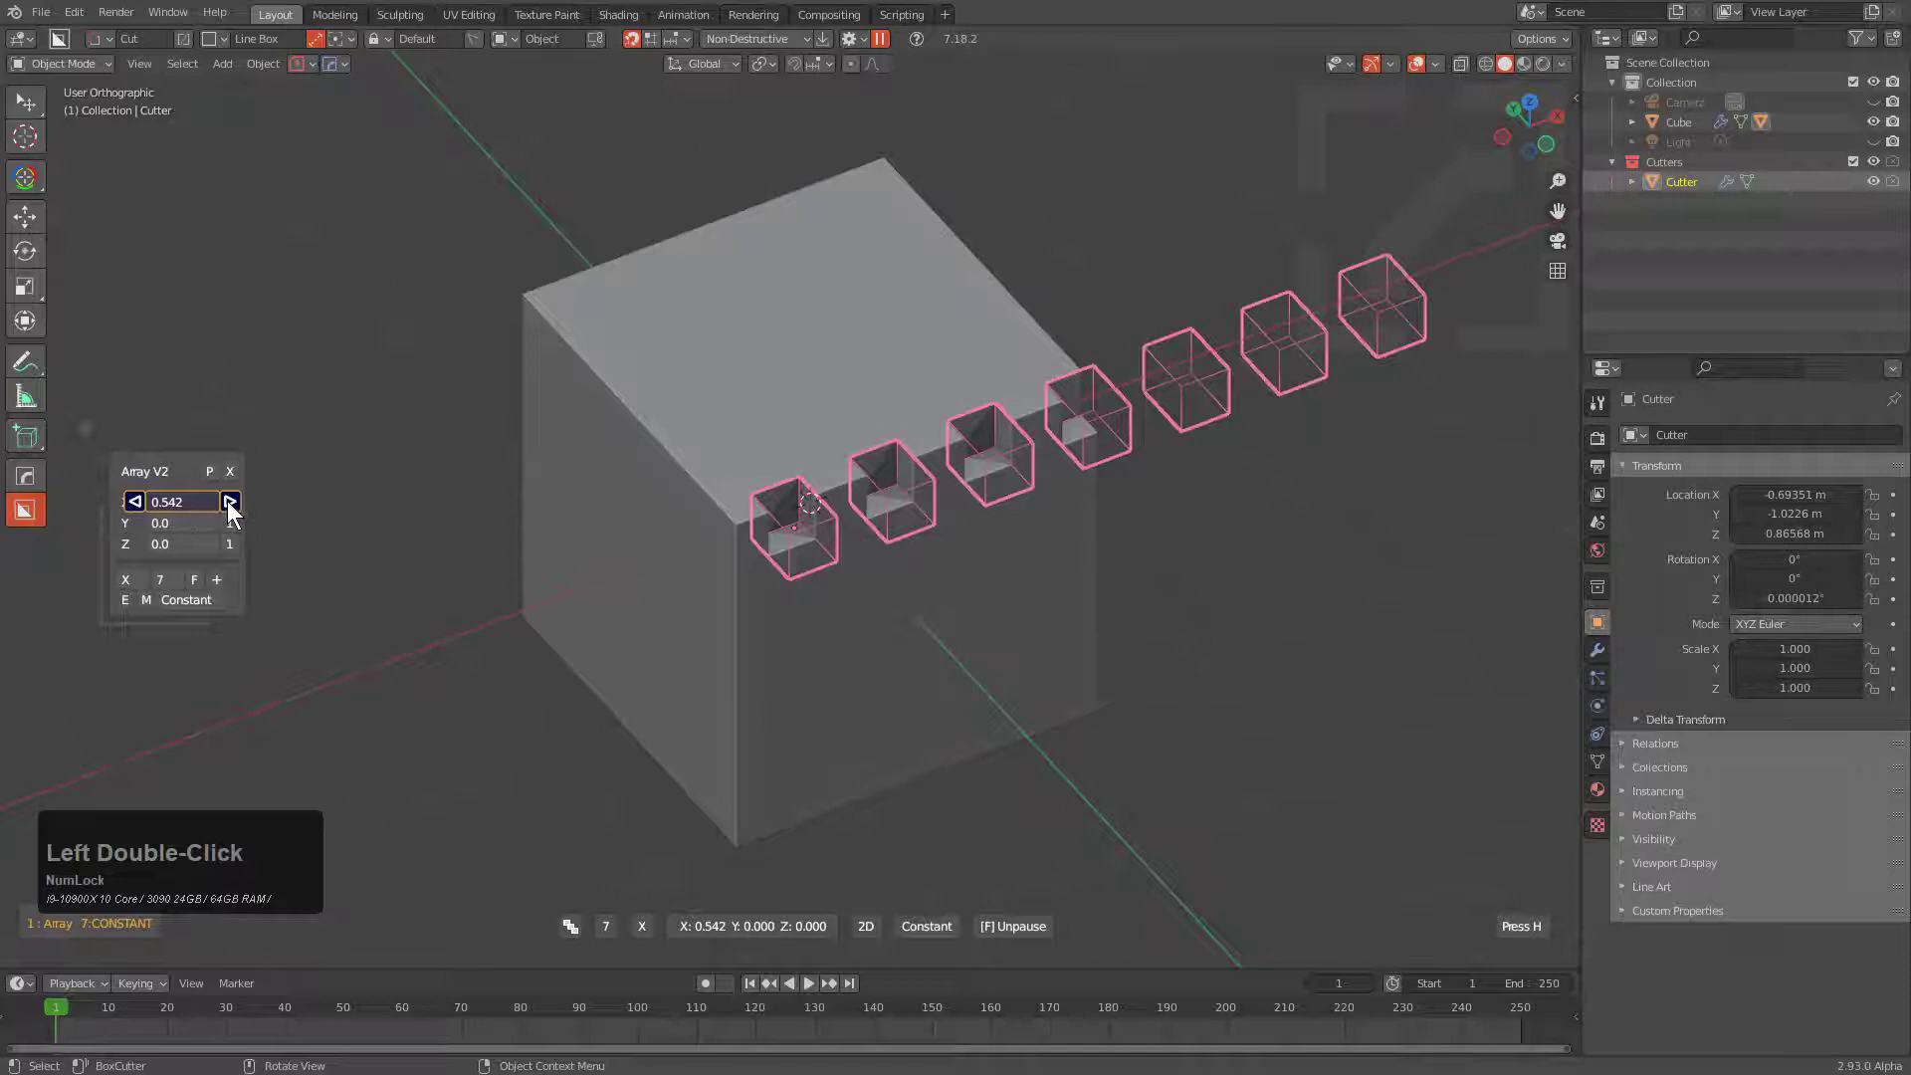
pyautogui.click(227, 501)
pyautogui.doubleClick(228, 501)
pyautogui.click(228, 501)
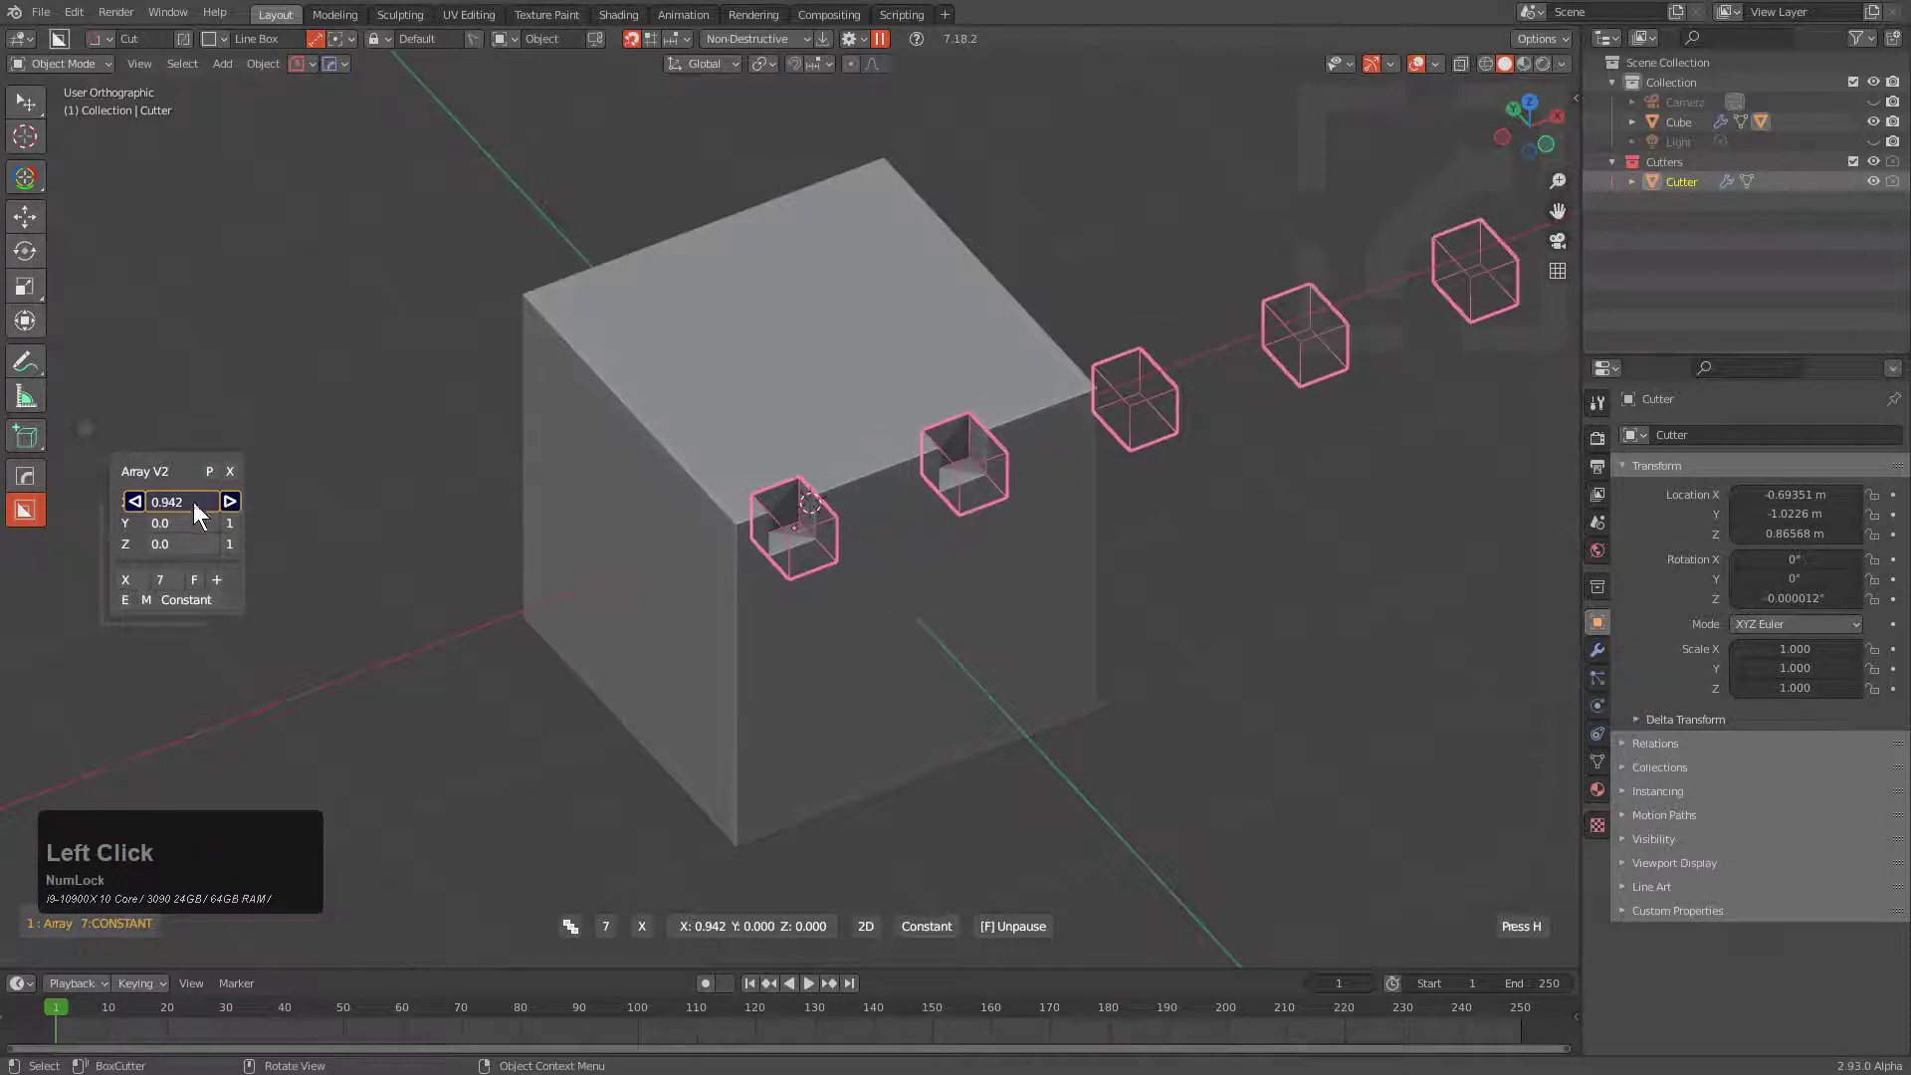
pyautogui.doubleClick(129, 503)
pyautogui.click(129, 503)
pyautogui.click(129, 502)
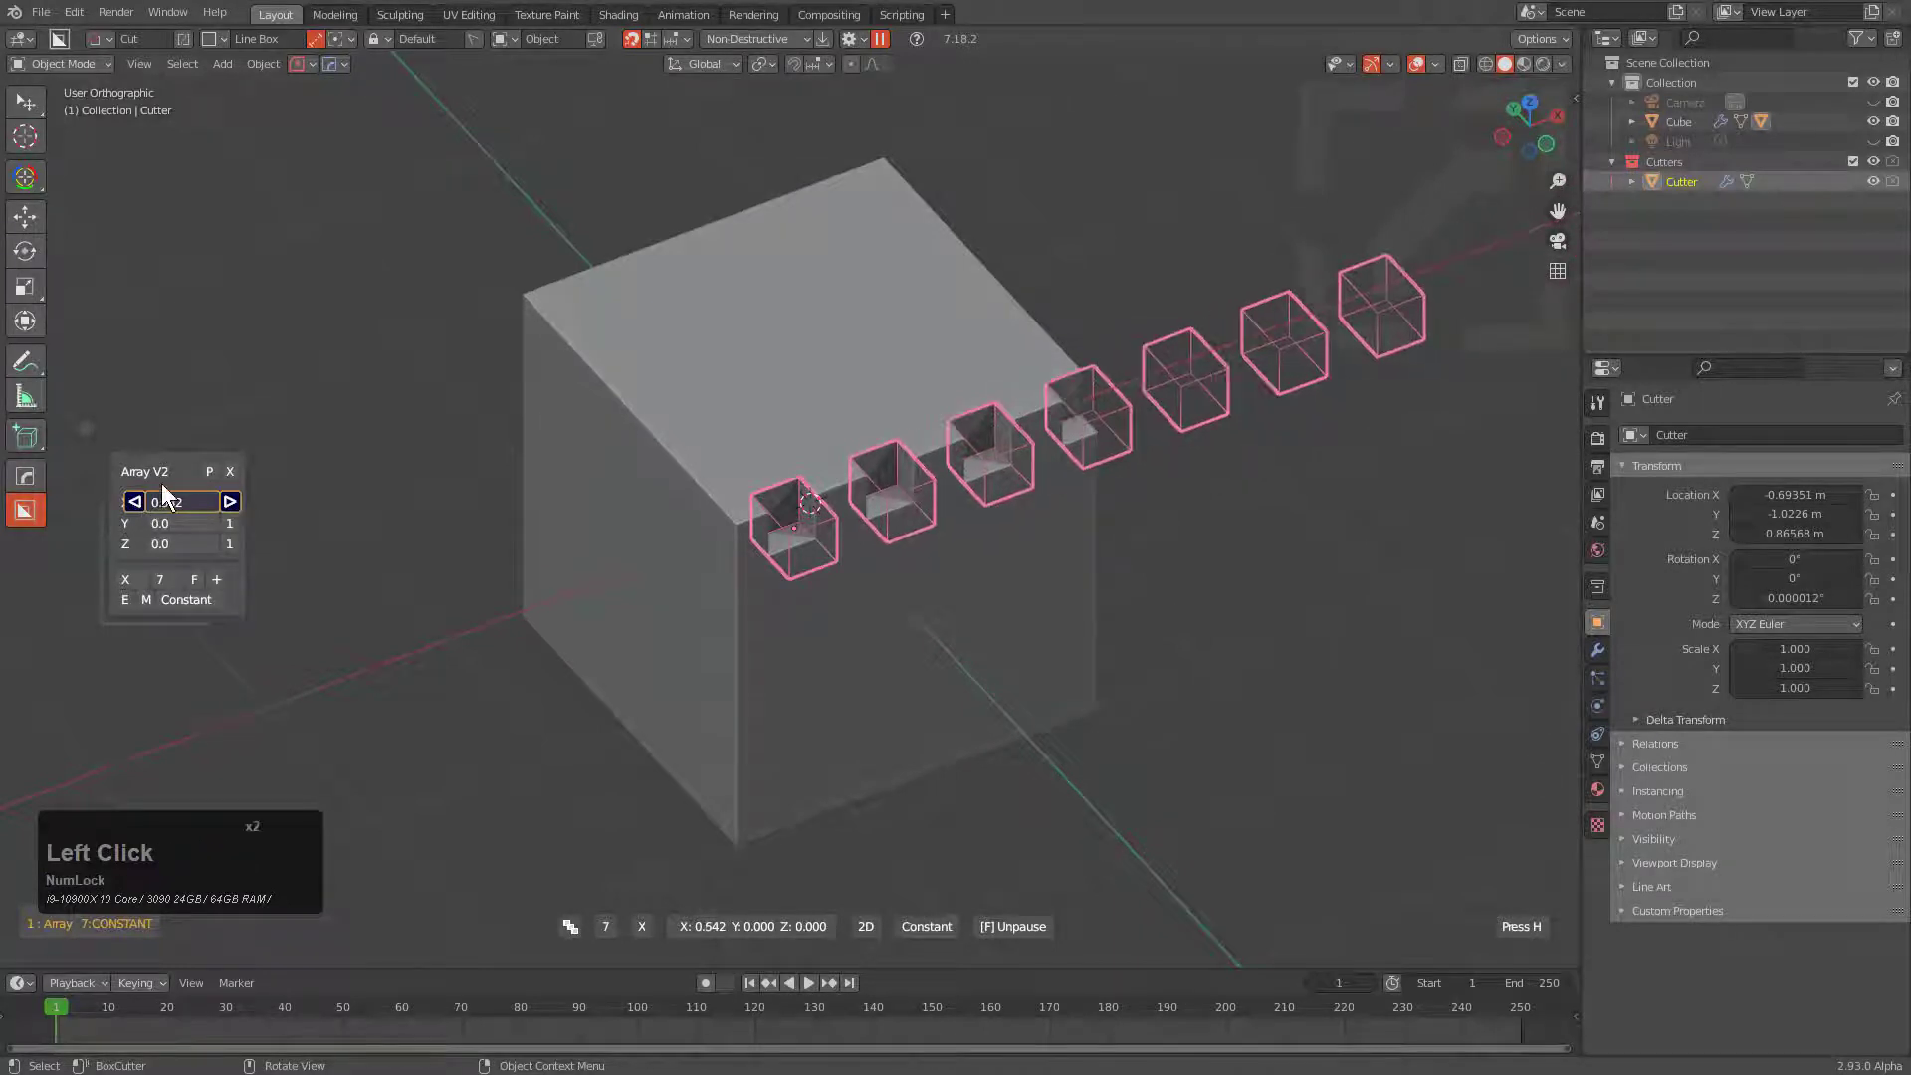
# Step: Enter 0.2 as the array's X offset and raise it in 0.1 increments to 0.4
pyautogui.click(164, 482)
pyautogui.click(181, 501)
pyautogui.press('BackSpace')
pyautogui.write('.2')
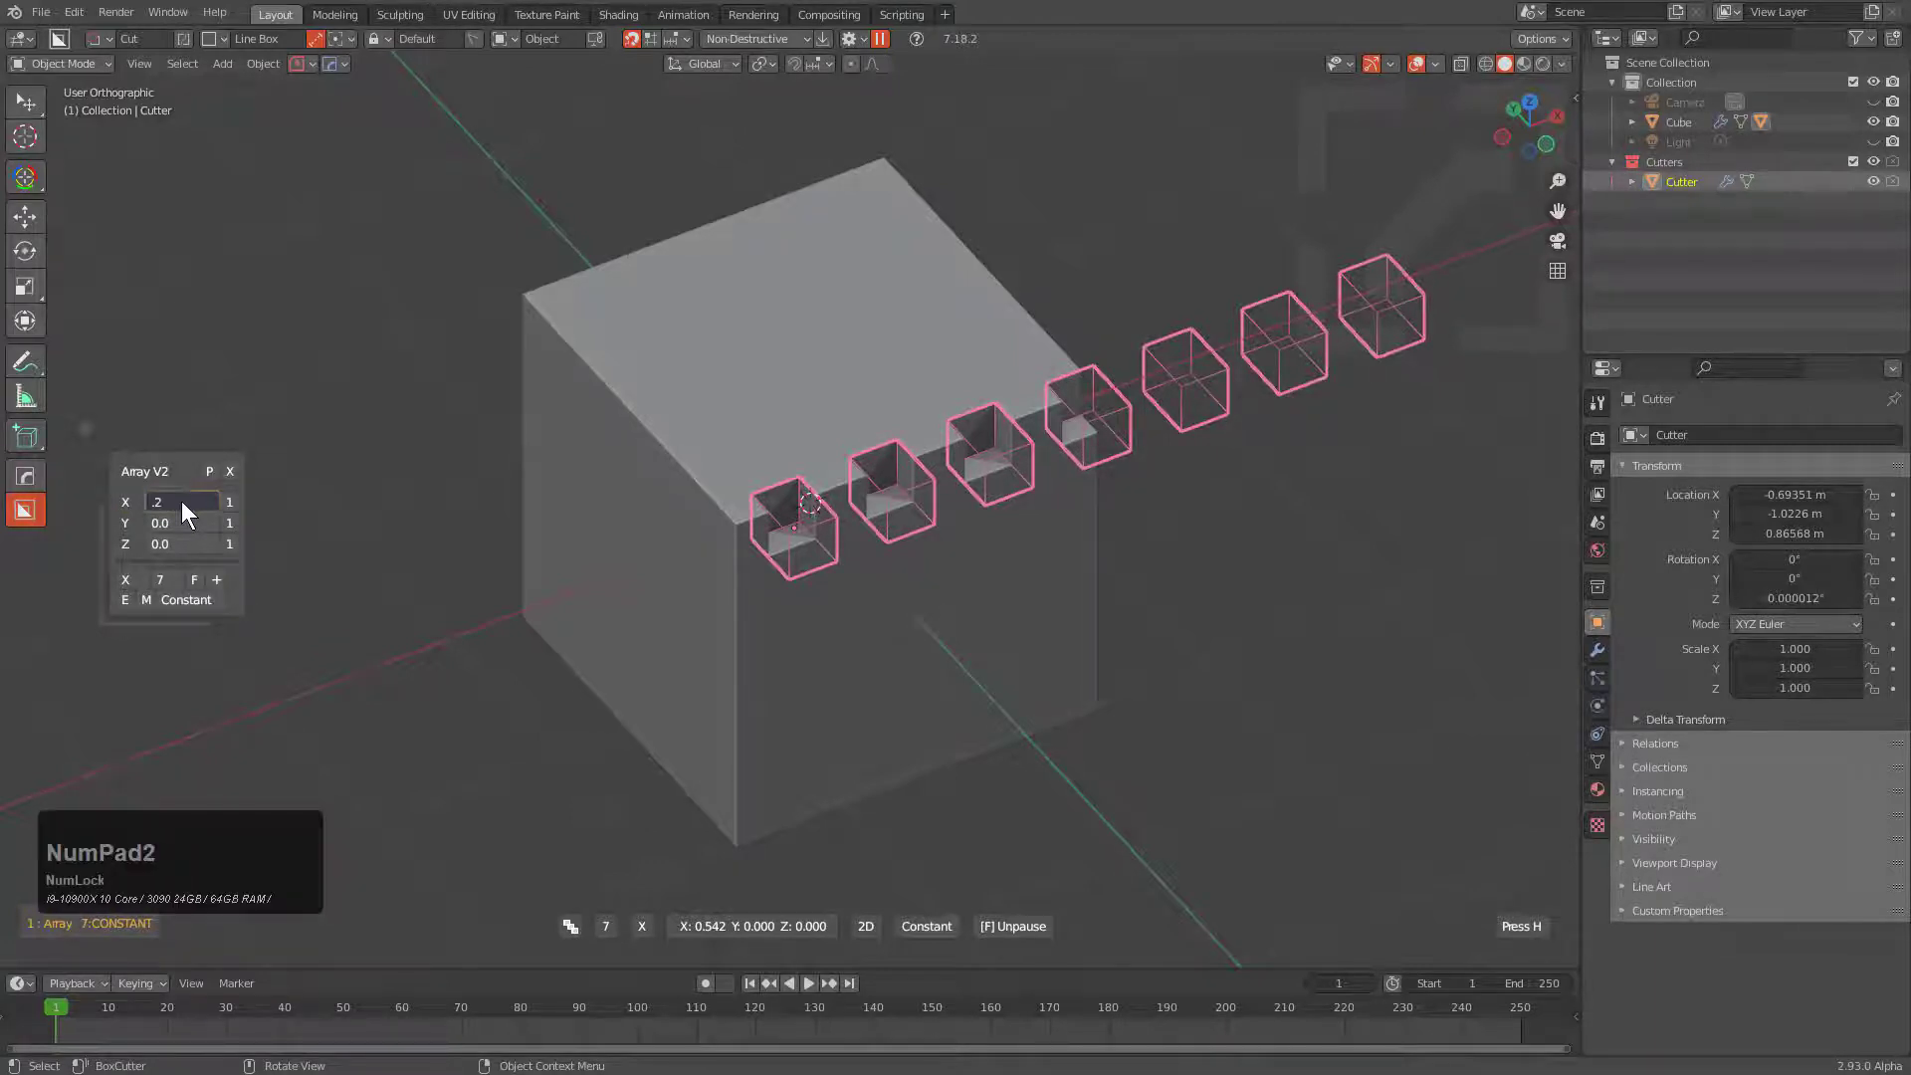
pyautogui.press('KP_Enter')
pyautogui.scroll(1, 195, 501)
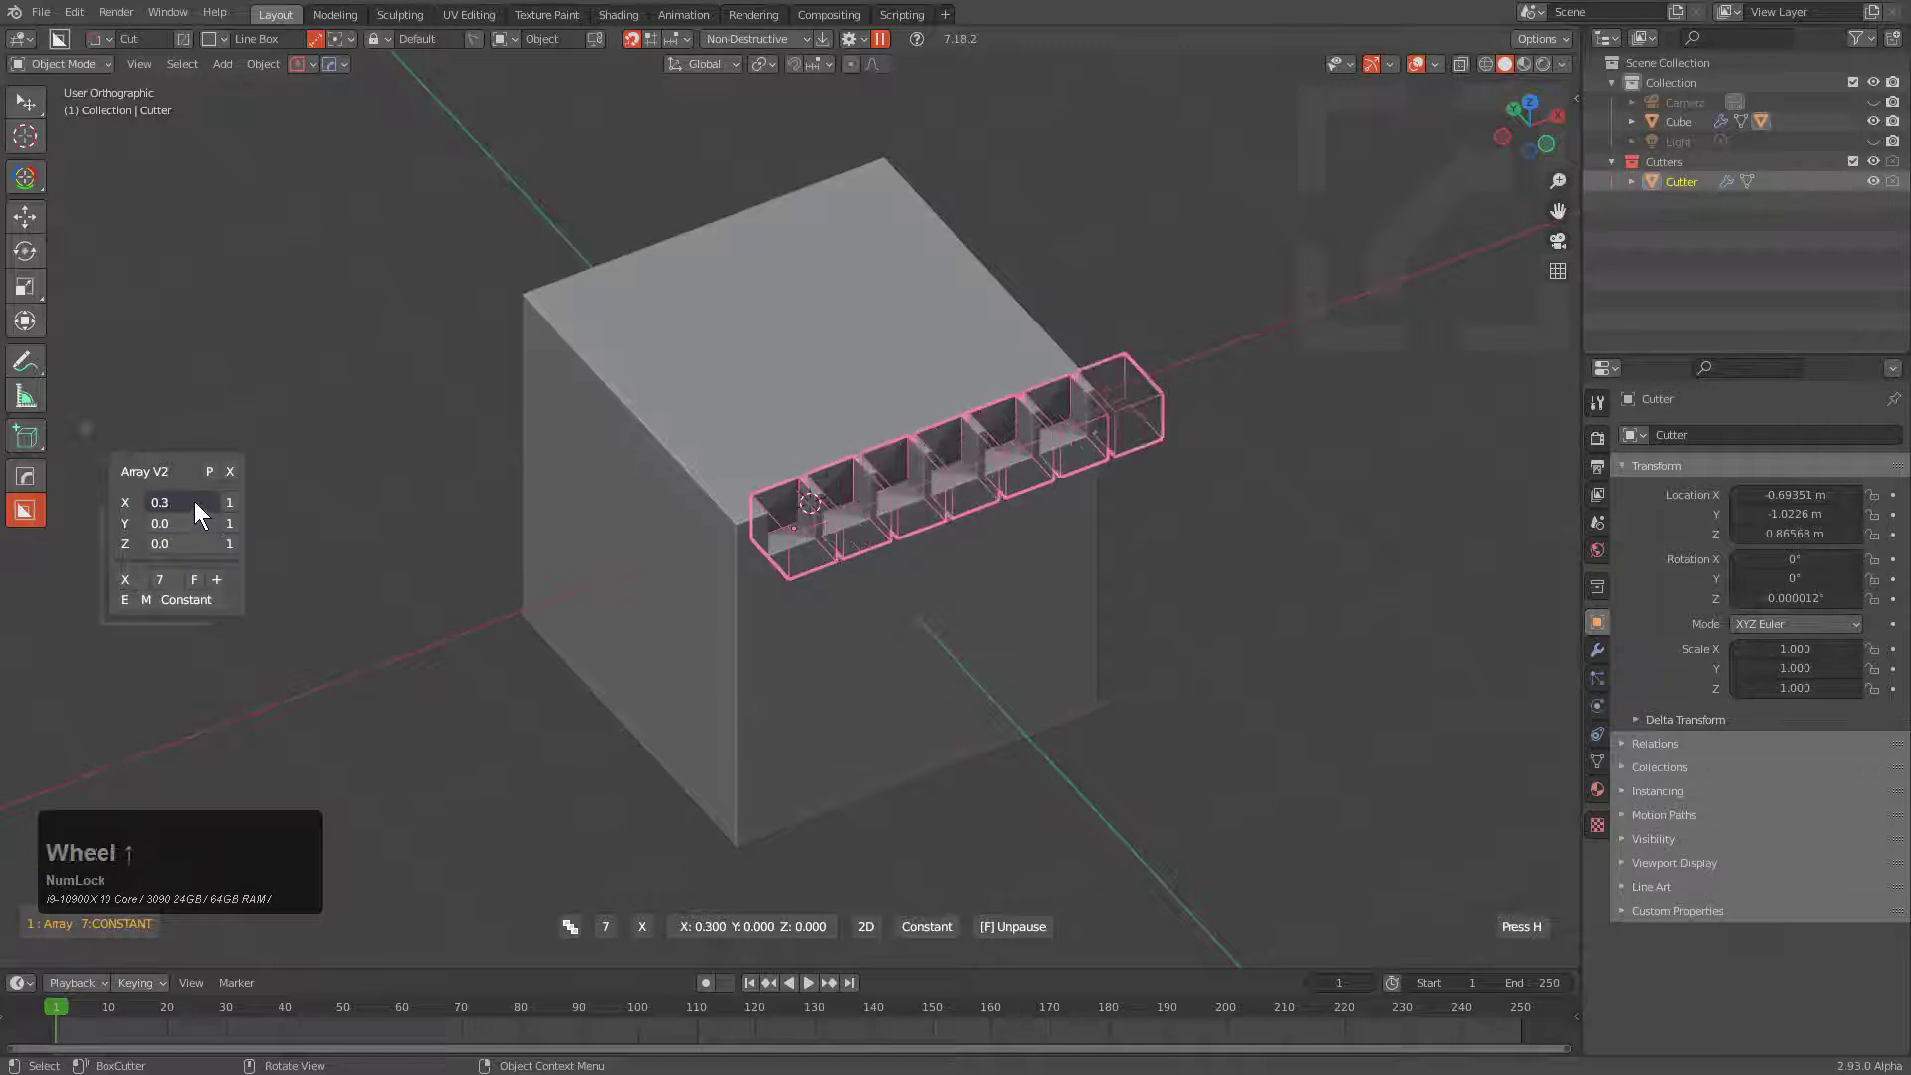
pyautogui.scroll(1, 196, 511)
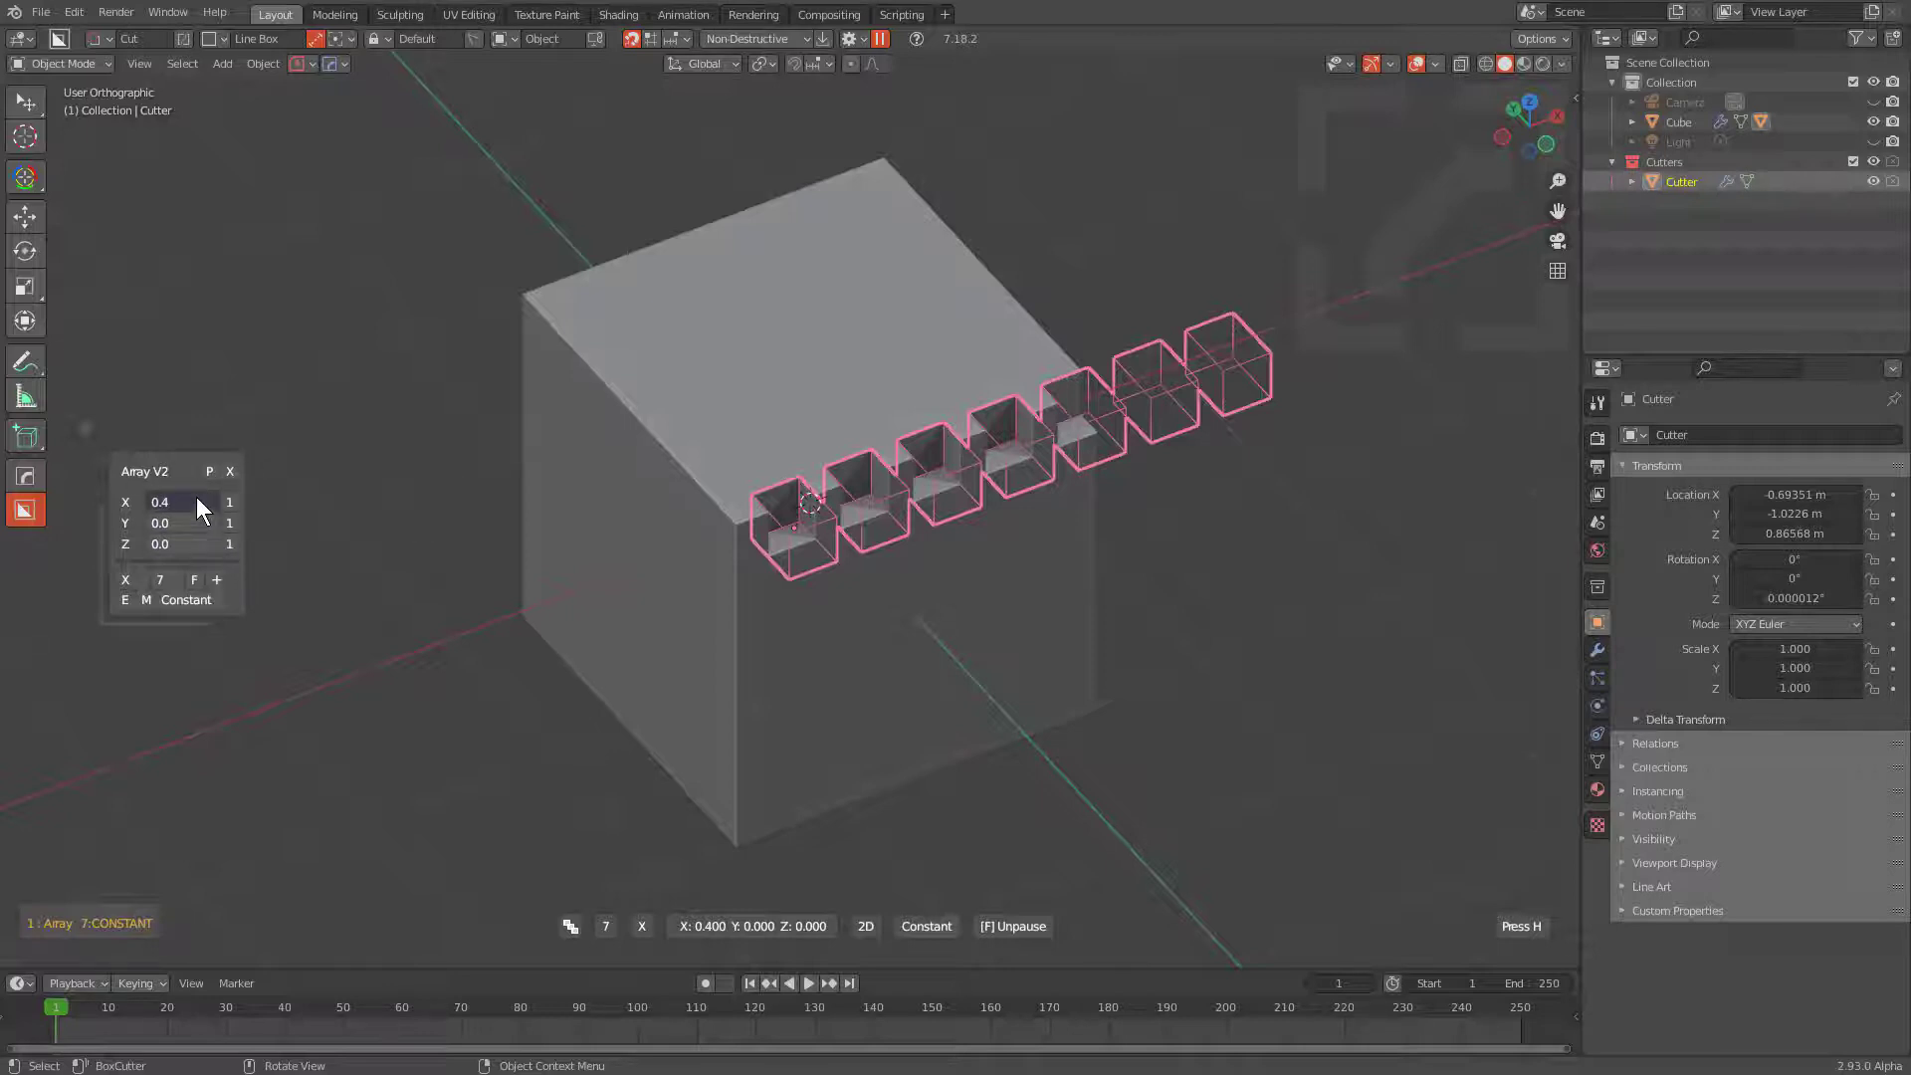
# Step: Vary the array's X offset with different increment sizes, passing through 0.44, 0.5 and 0.88 and ending at 0.78
pyautogui.keyDown('shift'); pyautogui.scroll(3, 191, 502); pyautogui.keyUp('shift')
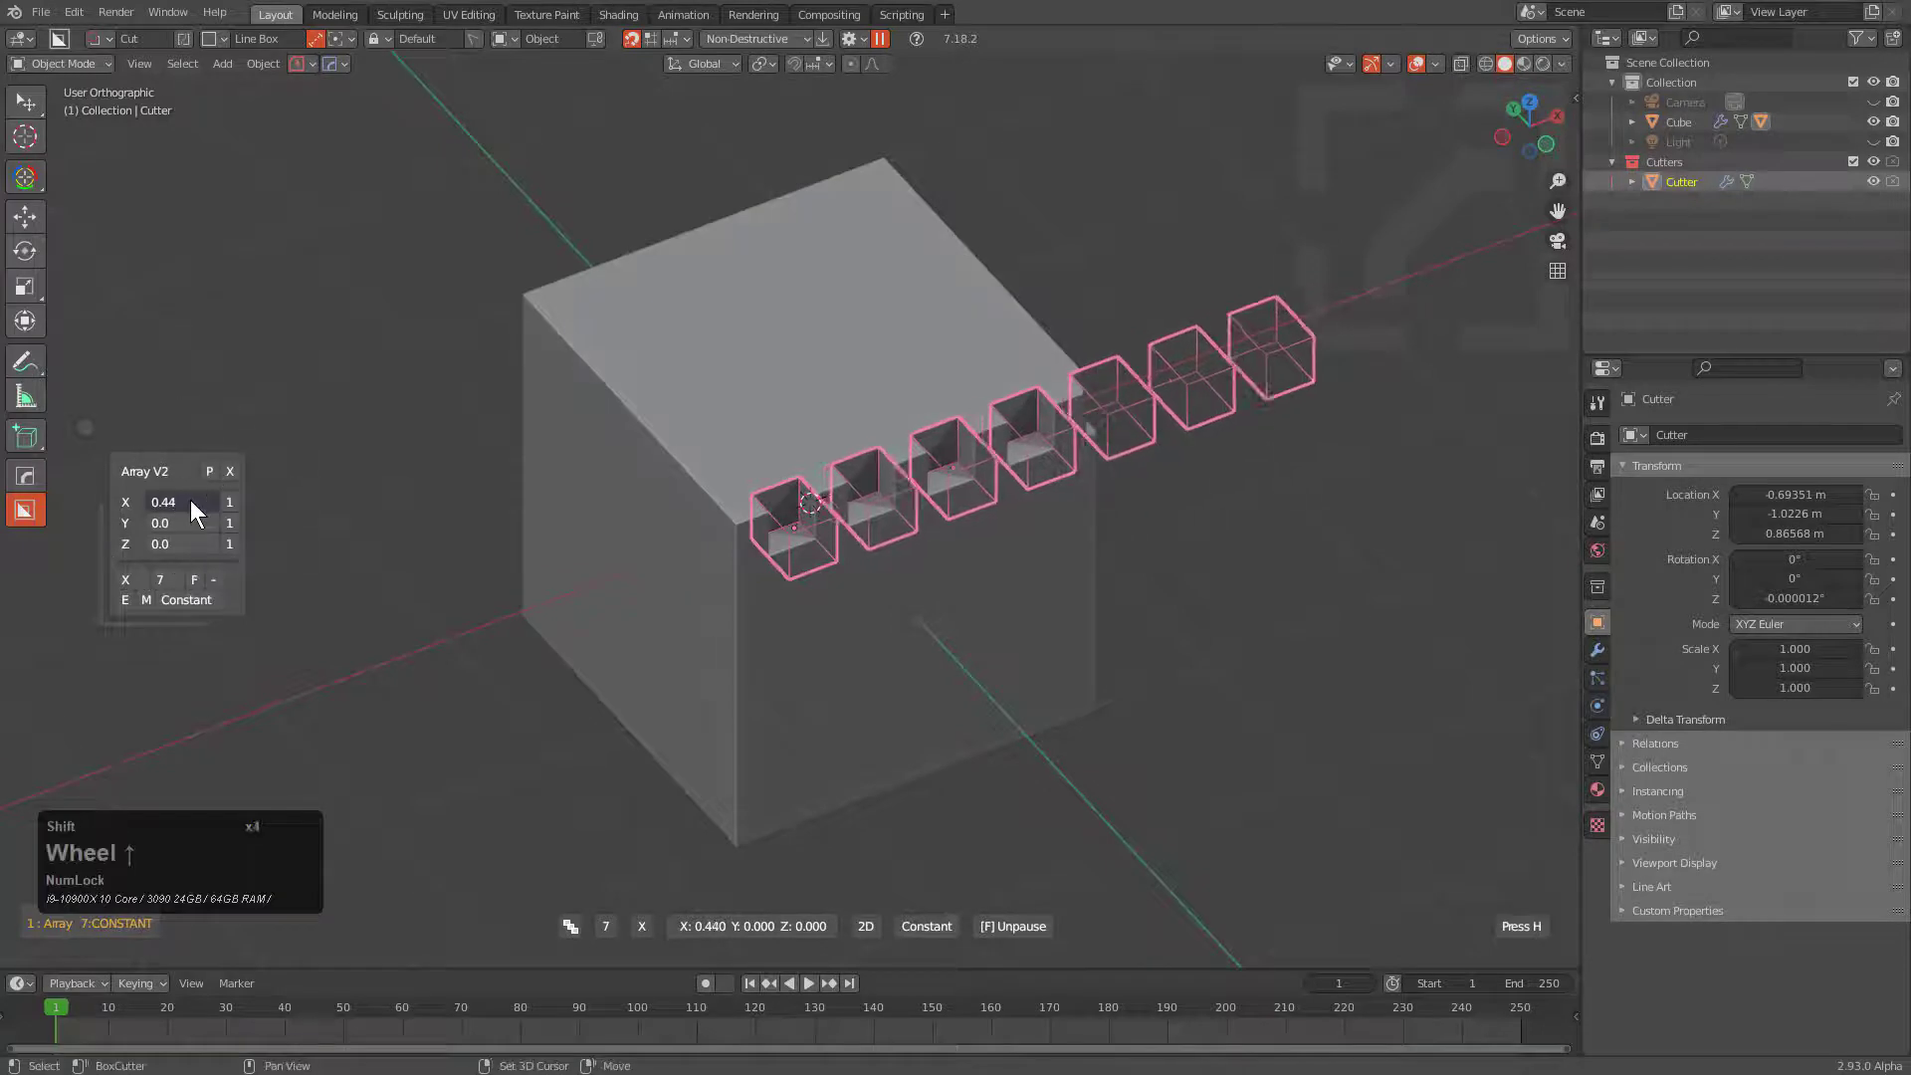
pyautogui.keyDown('shift'); pyautogui.scroll(-8, 189, 500); pyautogui.keyUp('shift')
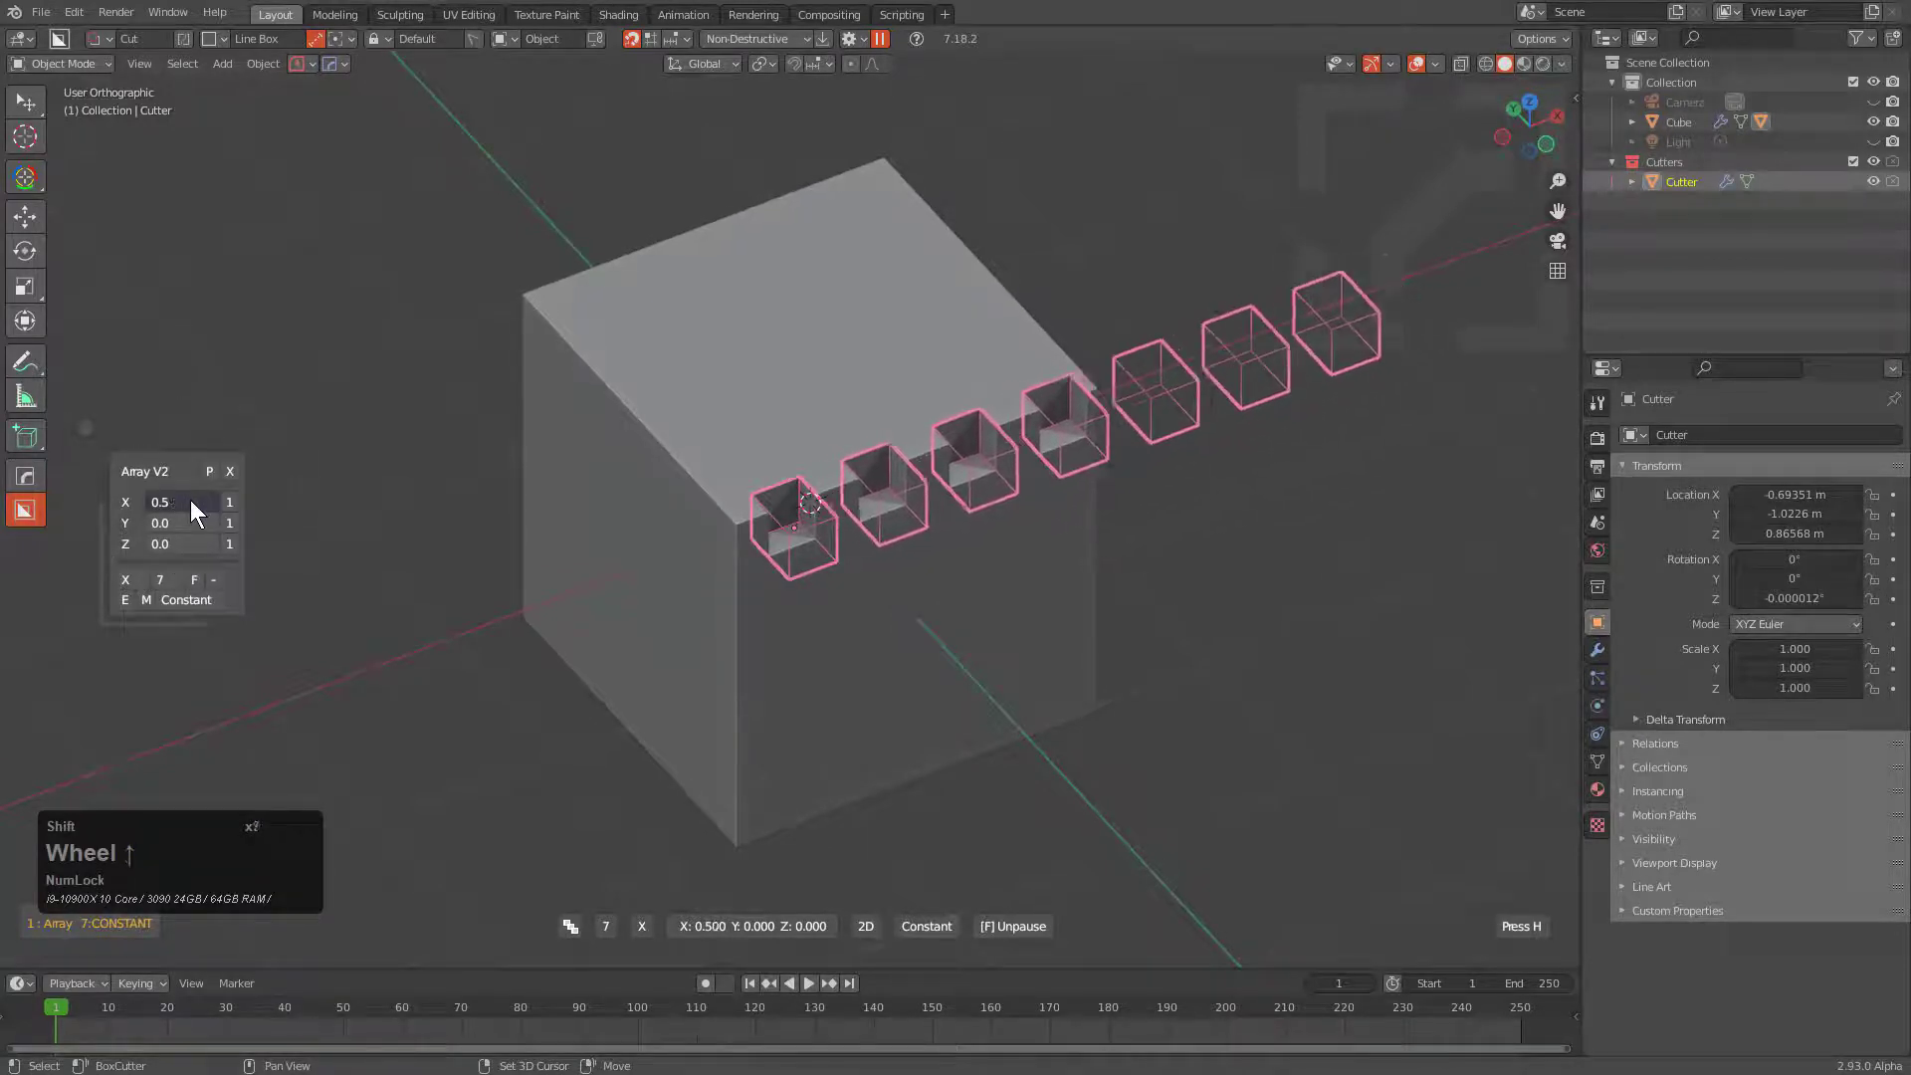
pyautogui.keyDown('ctrl'); pyautogui.scroll(6, 189, 499); pyautogui.keyUp('ctrl')
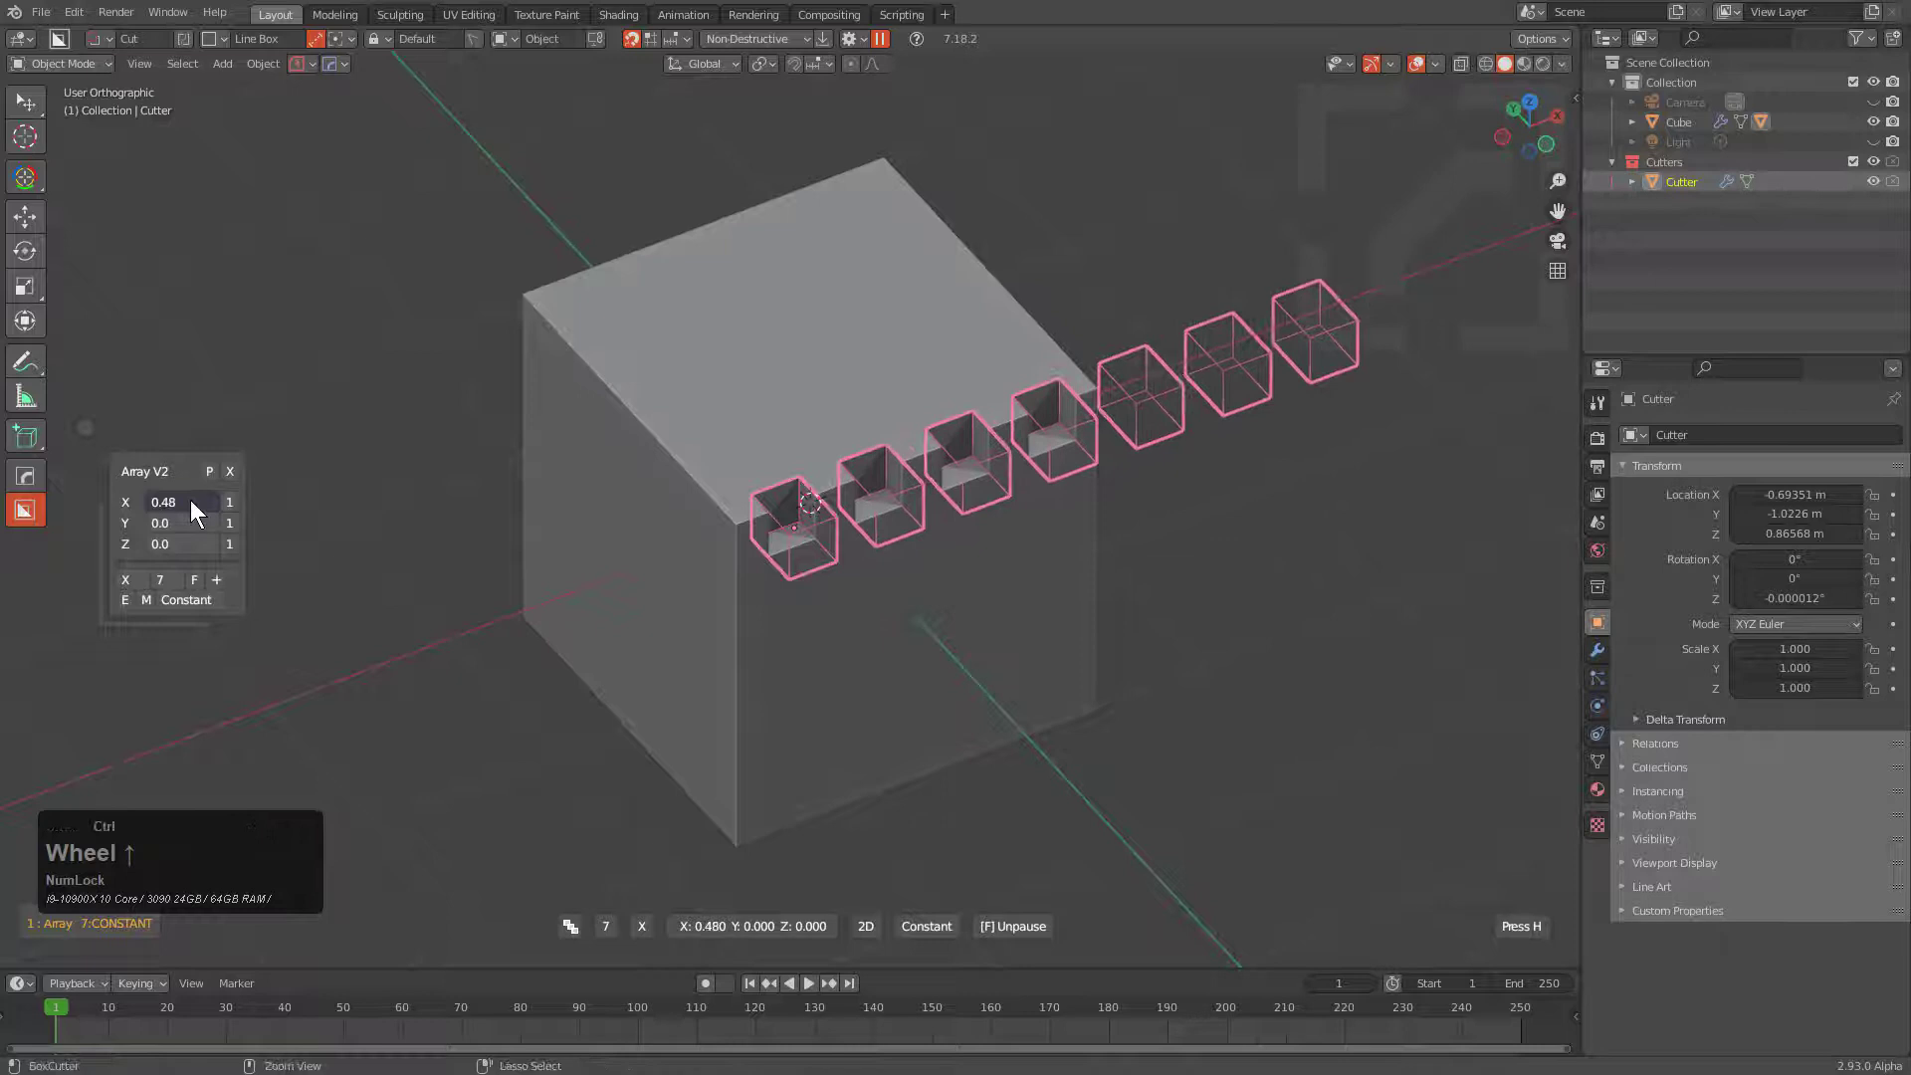
pyautogui.keyDown('ctrl'); pyautogui.scroll(-5, 189, 499); pyautogui.keyUp('ctrl')
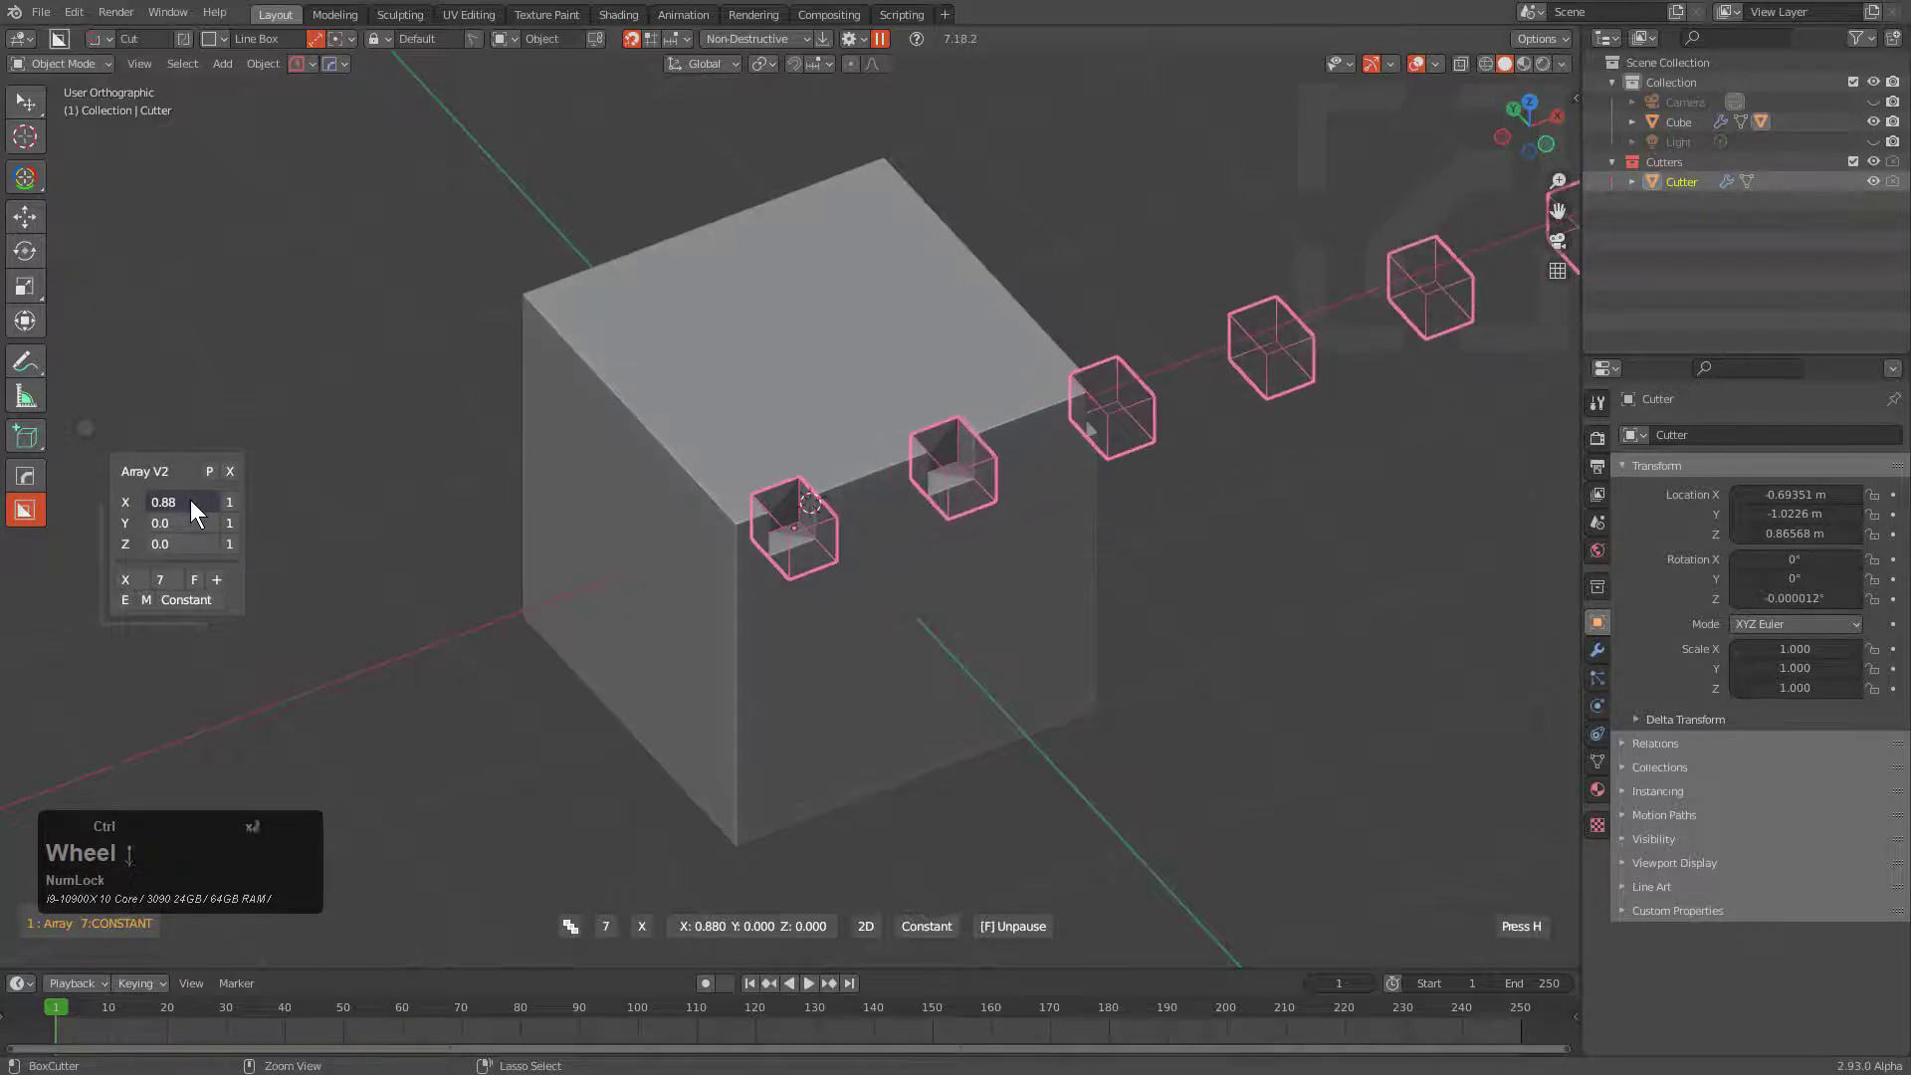
pyautogui.keyDown('ctrl'); pyautogui.scroll(-2, 190, 500); pyautogui.keyUp('ctrl')
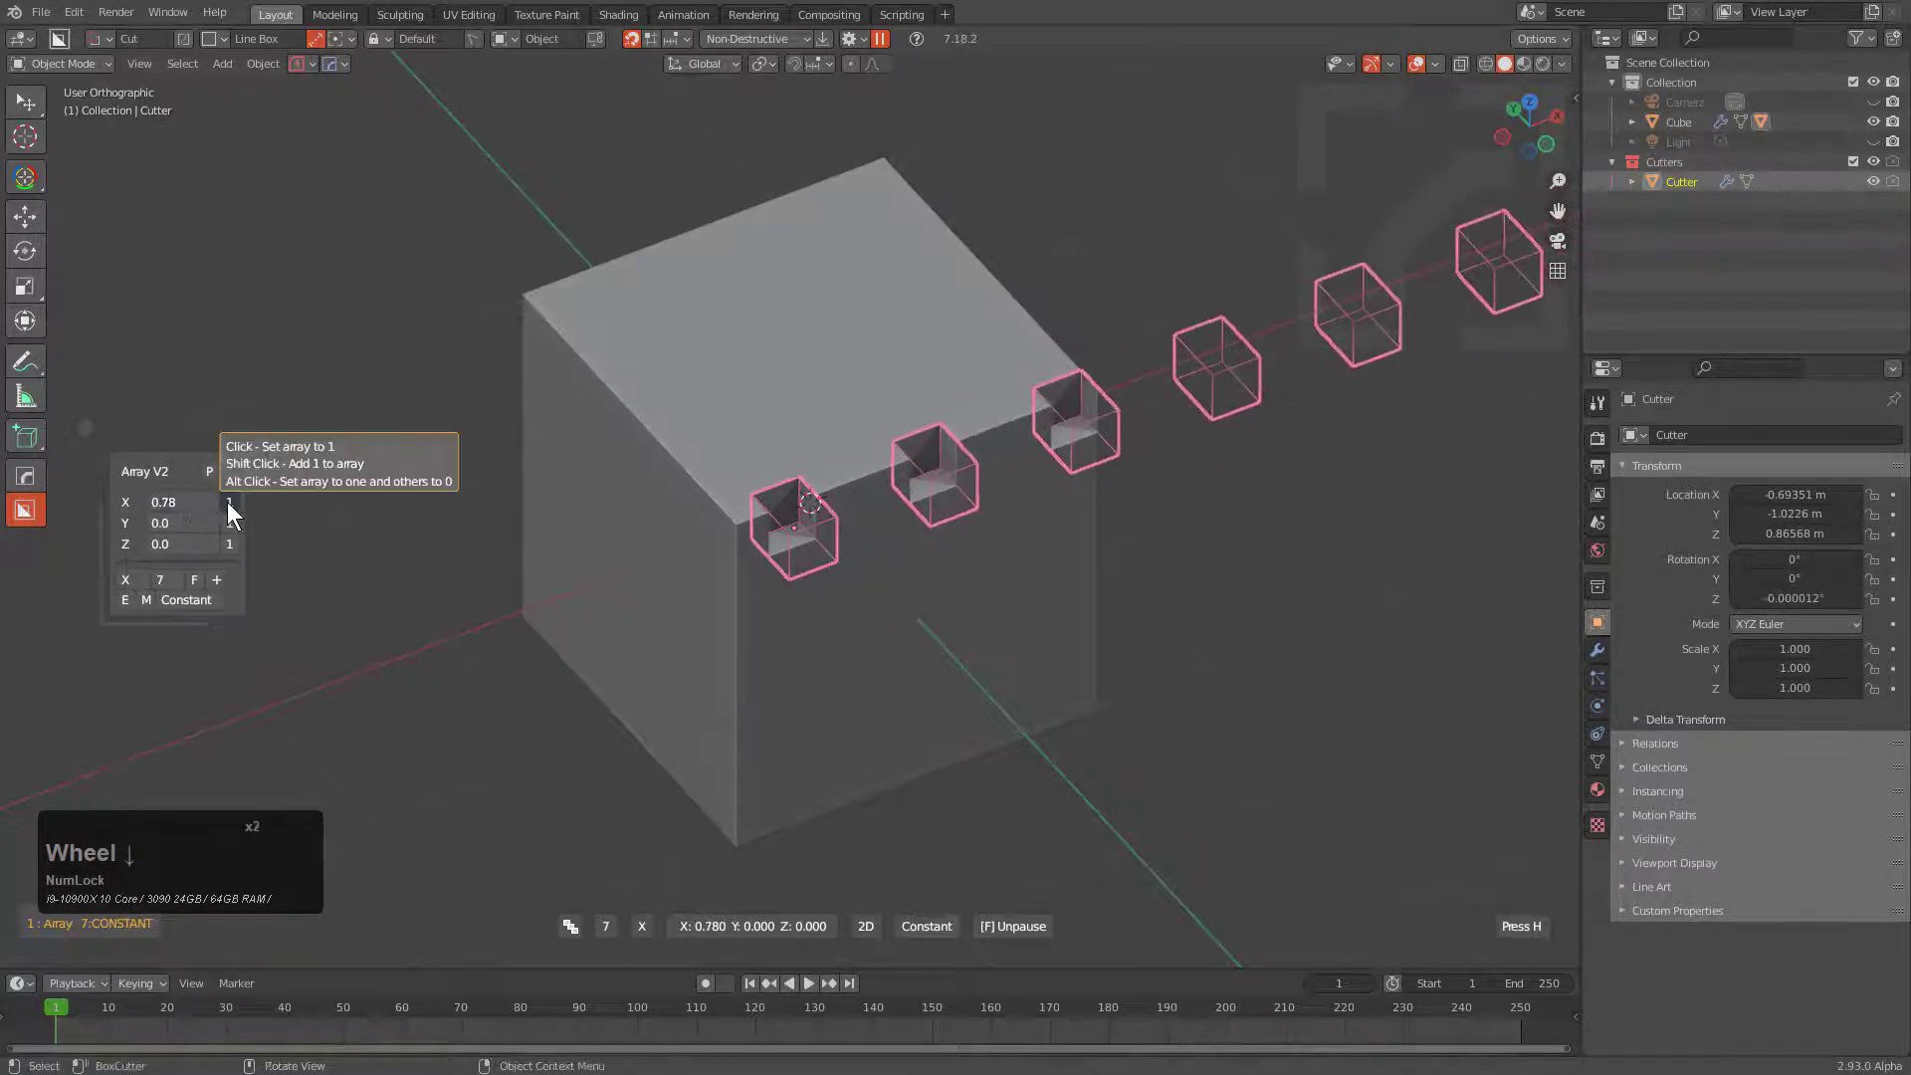
# Step: Reset the X offset so the copies sit edge to edge, and adjust it in increments to 0.562
pyautogui.click(229, 502)
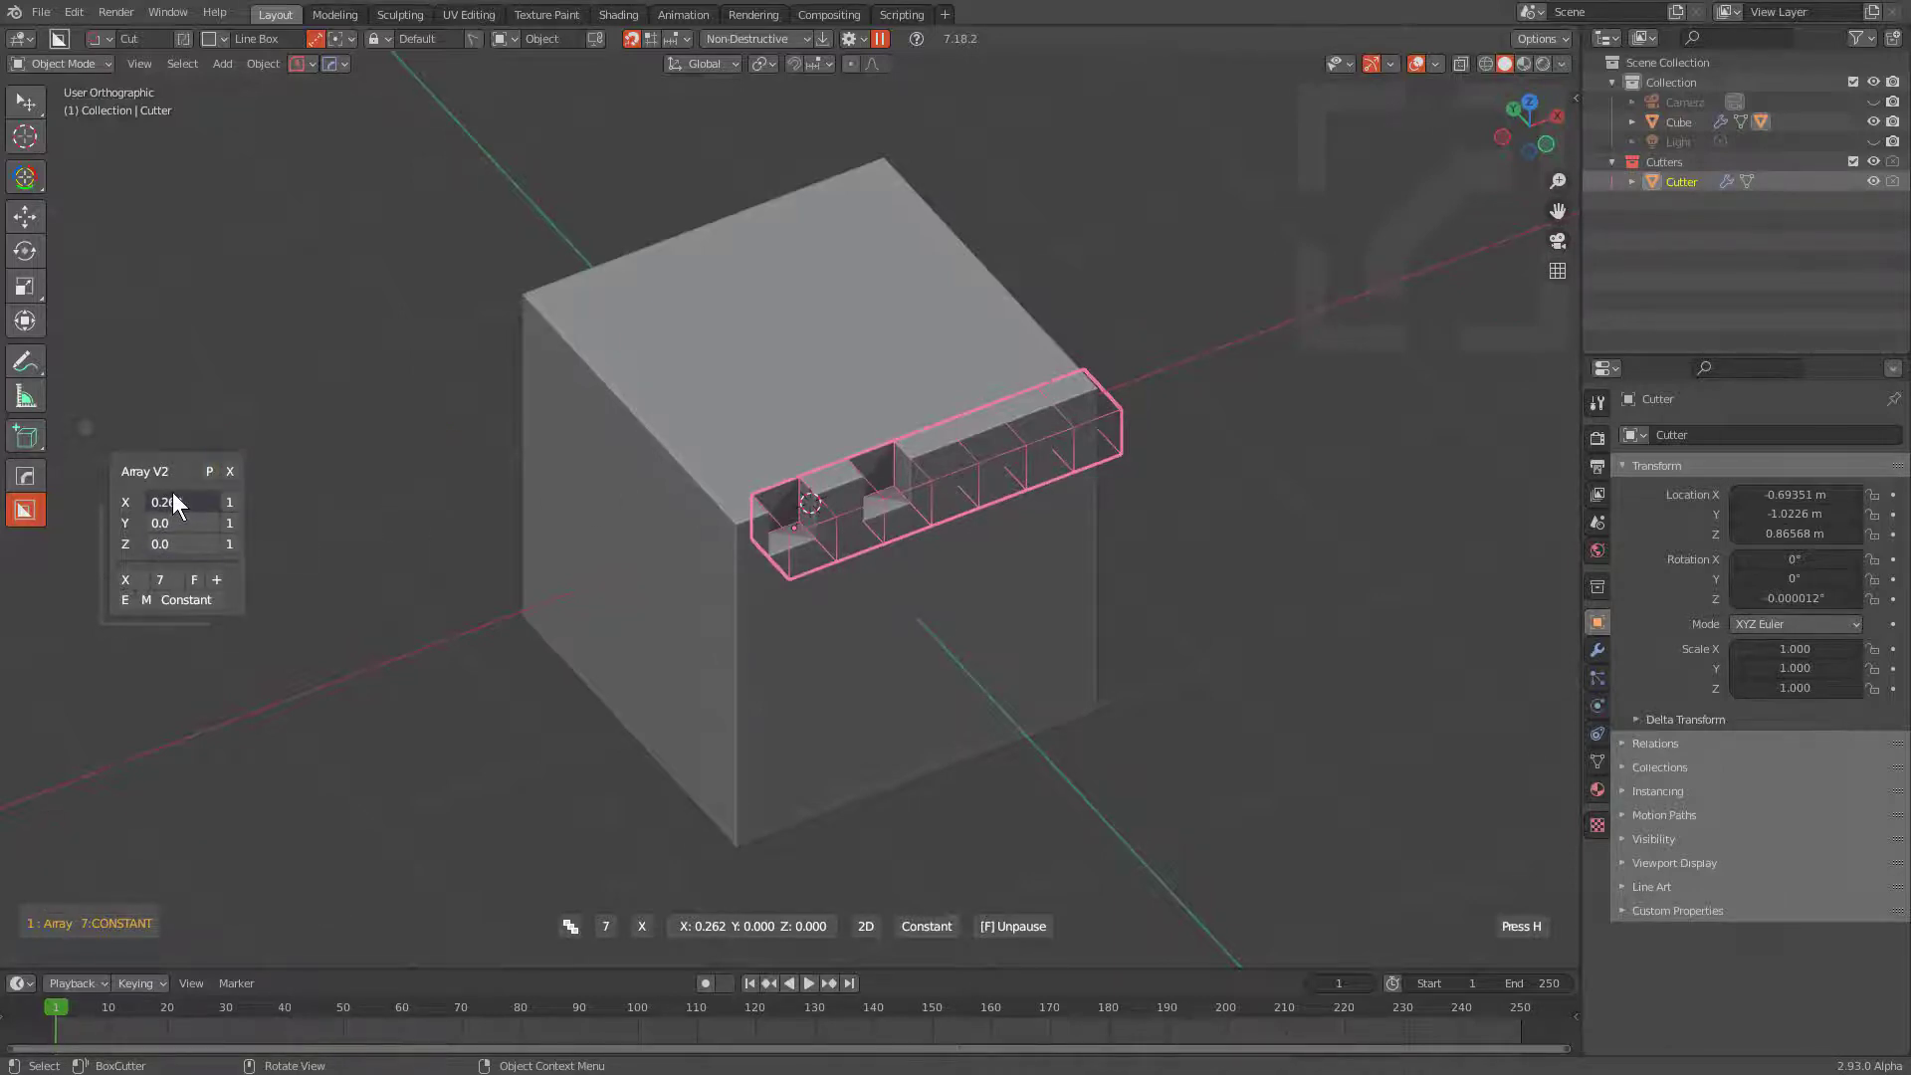
pyautogui.scroll(-3, 171, 493)
pyautogui.scroll(2, 172, 493)
pyautogui.scroll(-1, 171, 492)
pyautogui.scroll(1, 171, 493)
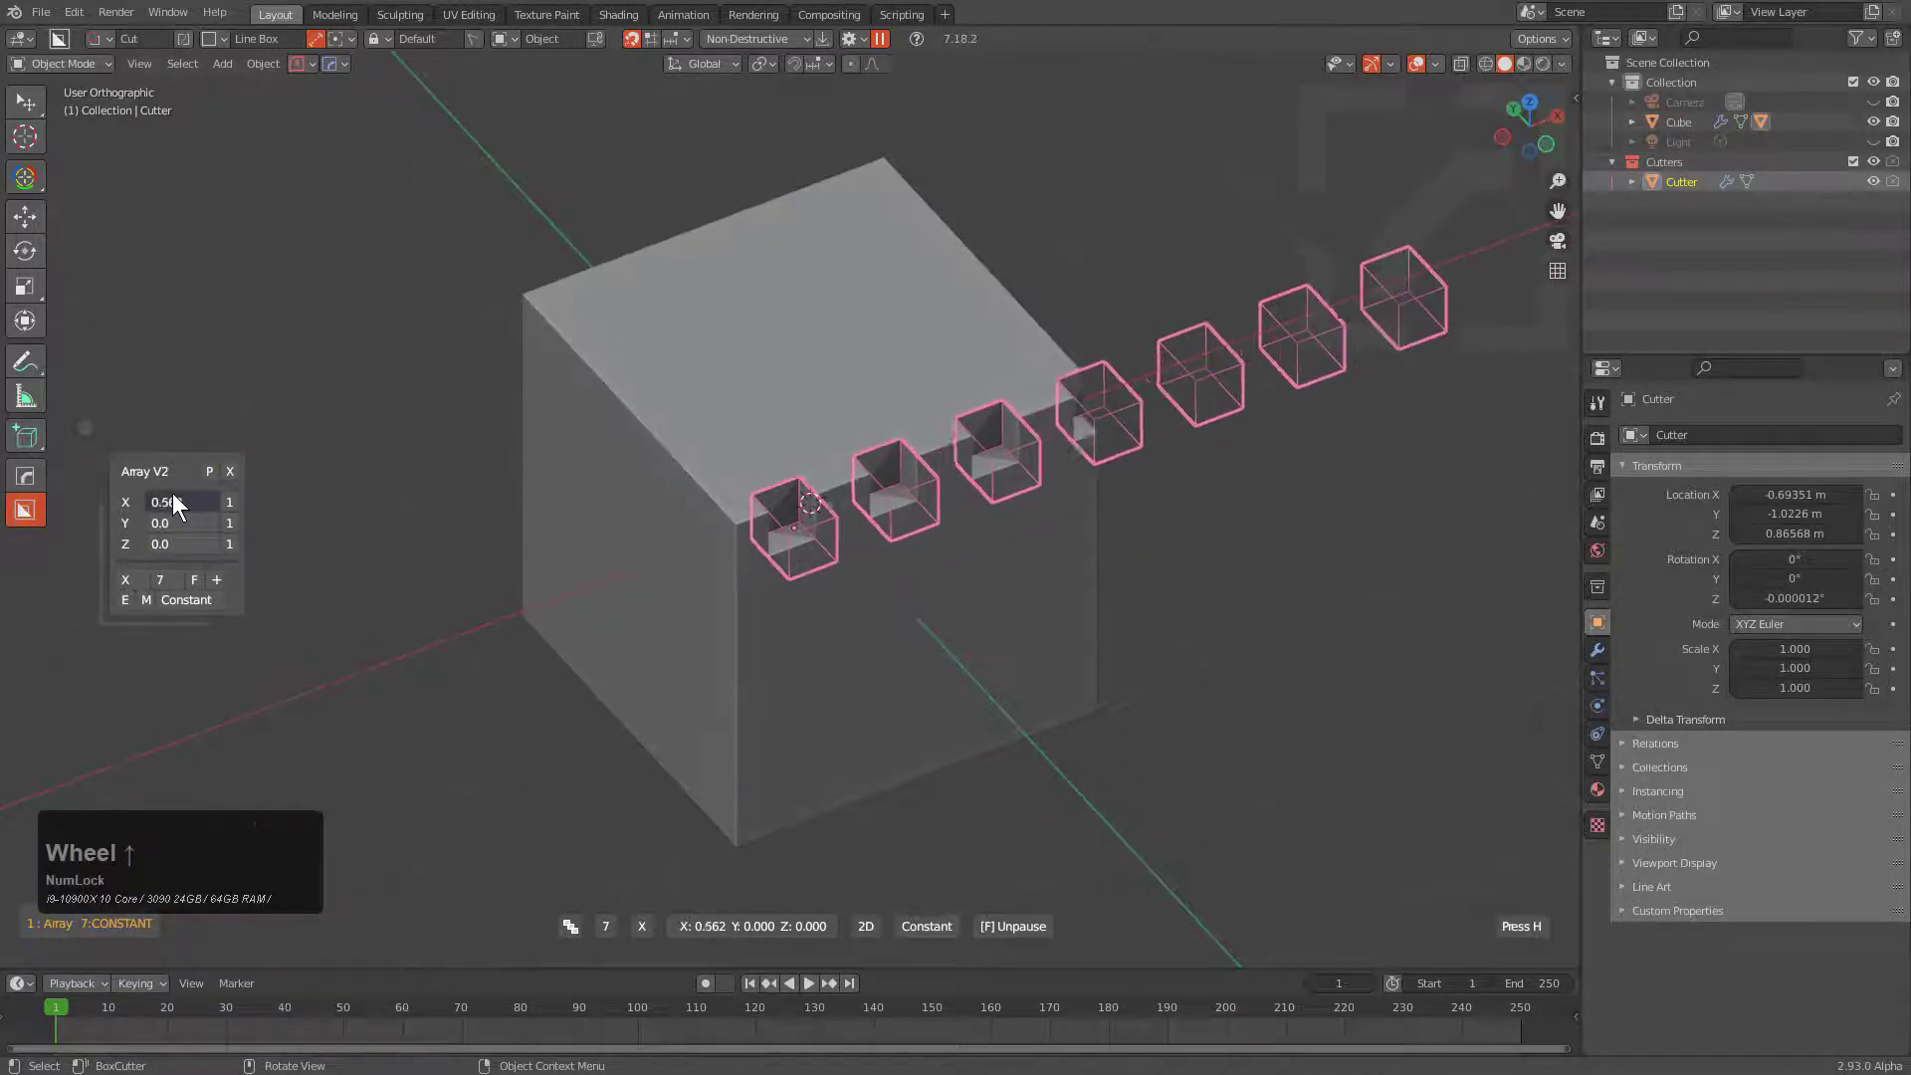
pyautogui.scroll(-1, 171, 493)
pyautogui.scroll(2, 171, 493)
pyautogui.scroll(-1, 171, 492)
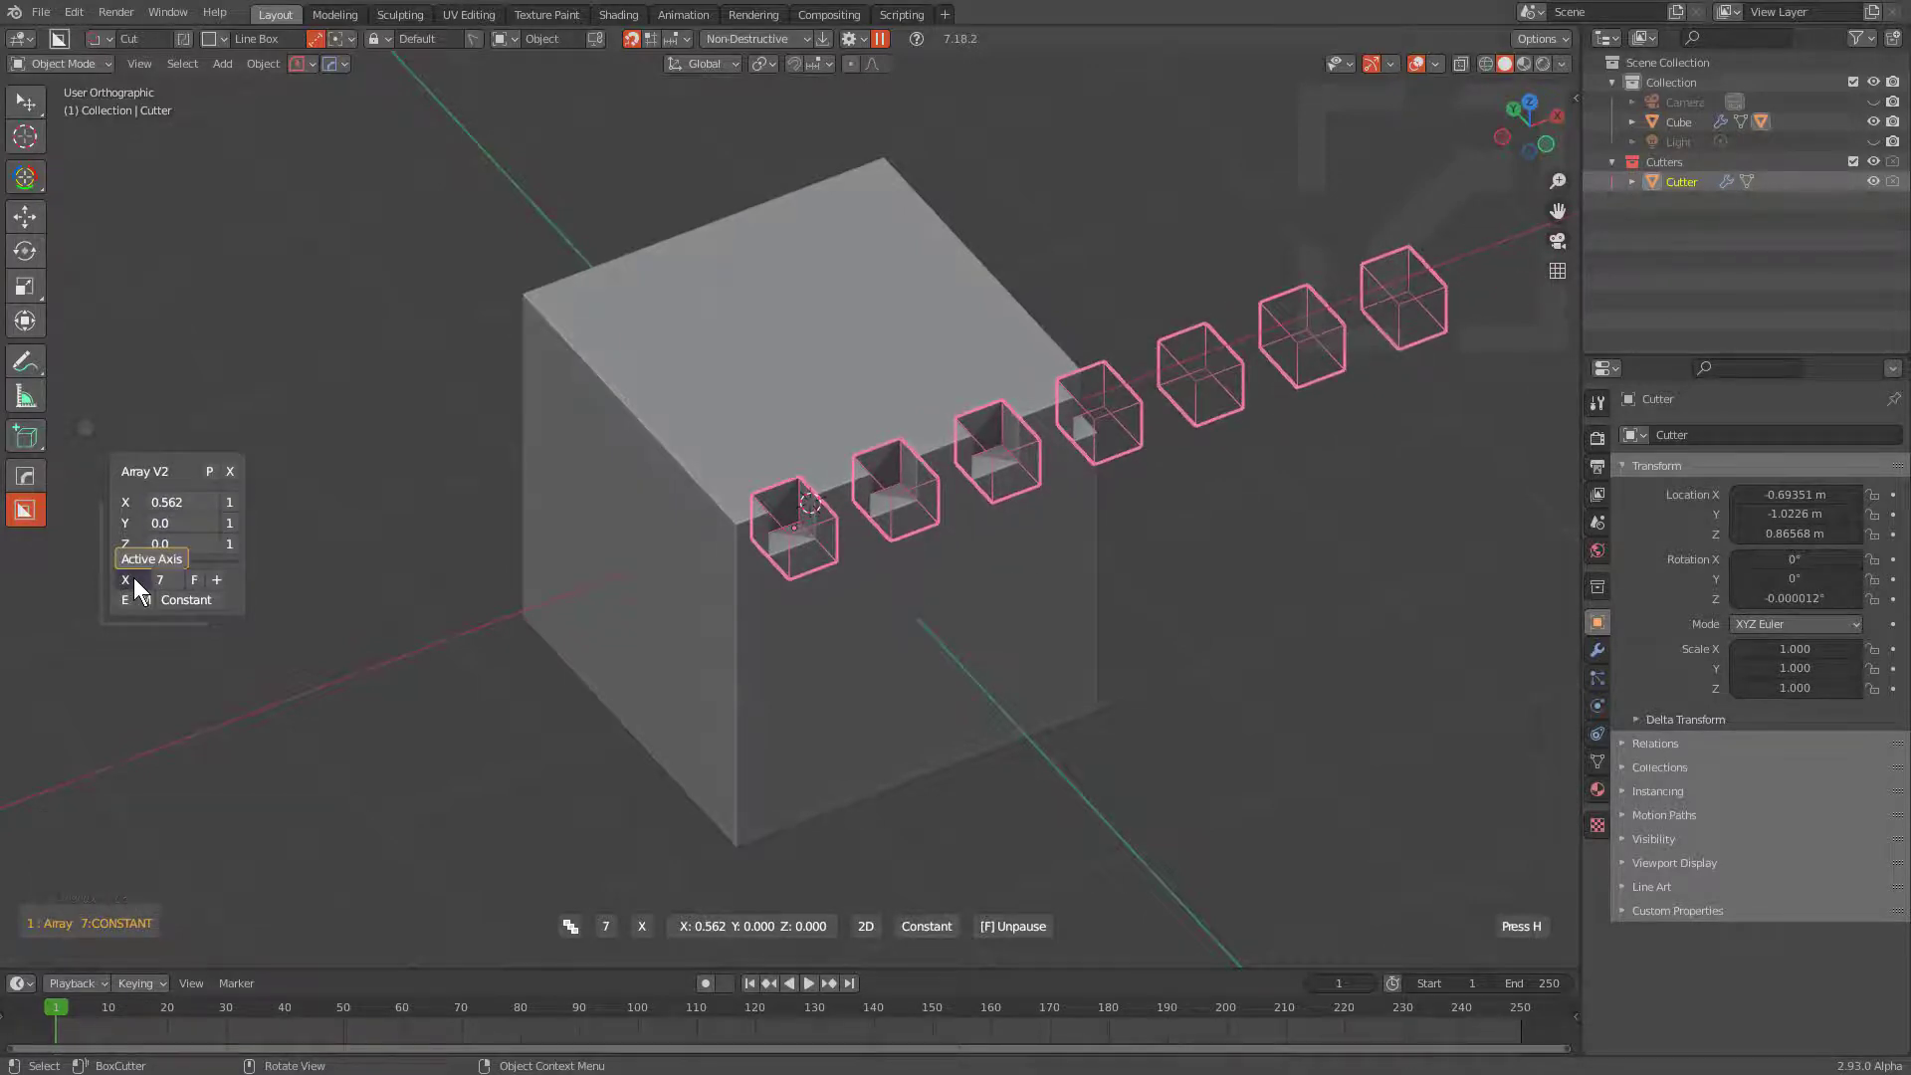
# Step: Flip the current array to the opposite direction and flip it back
pyautogui.click(193, 579)
pyautogui.click(193, 579)
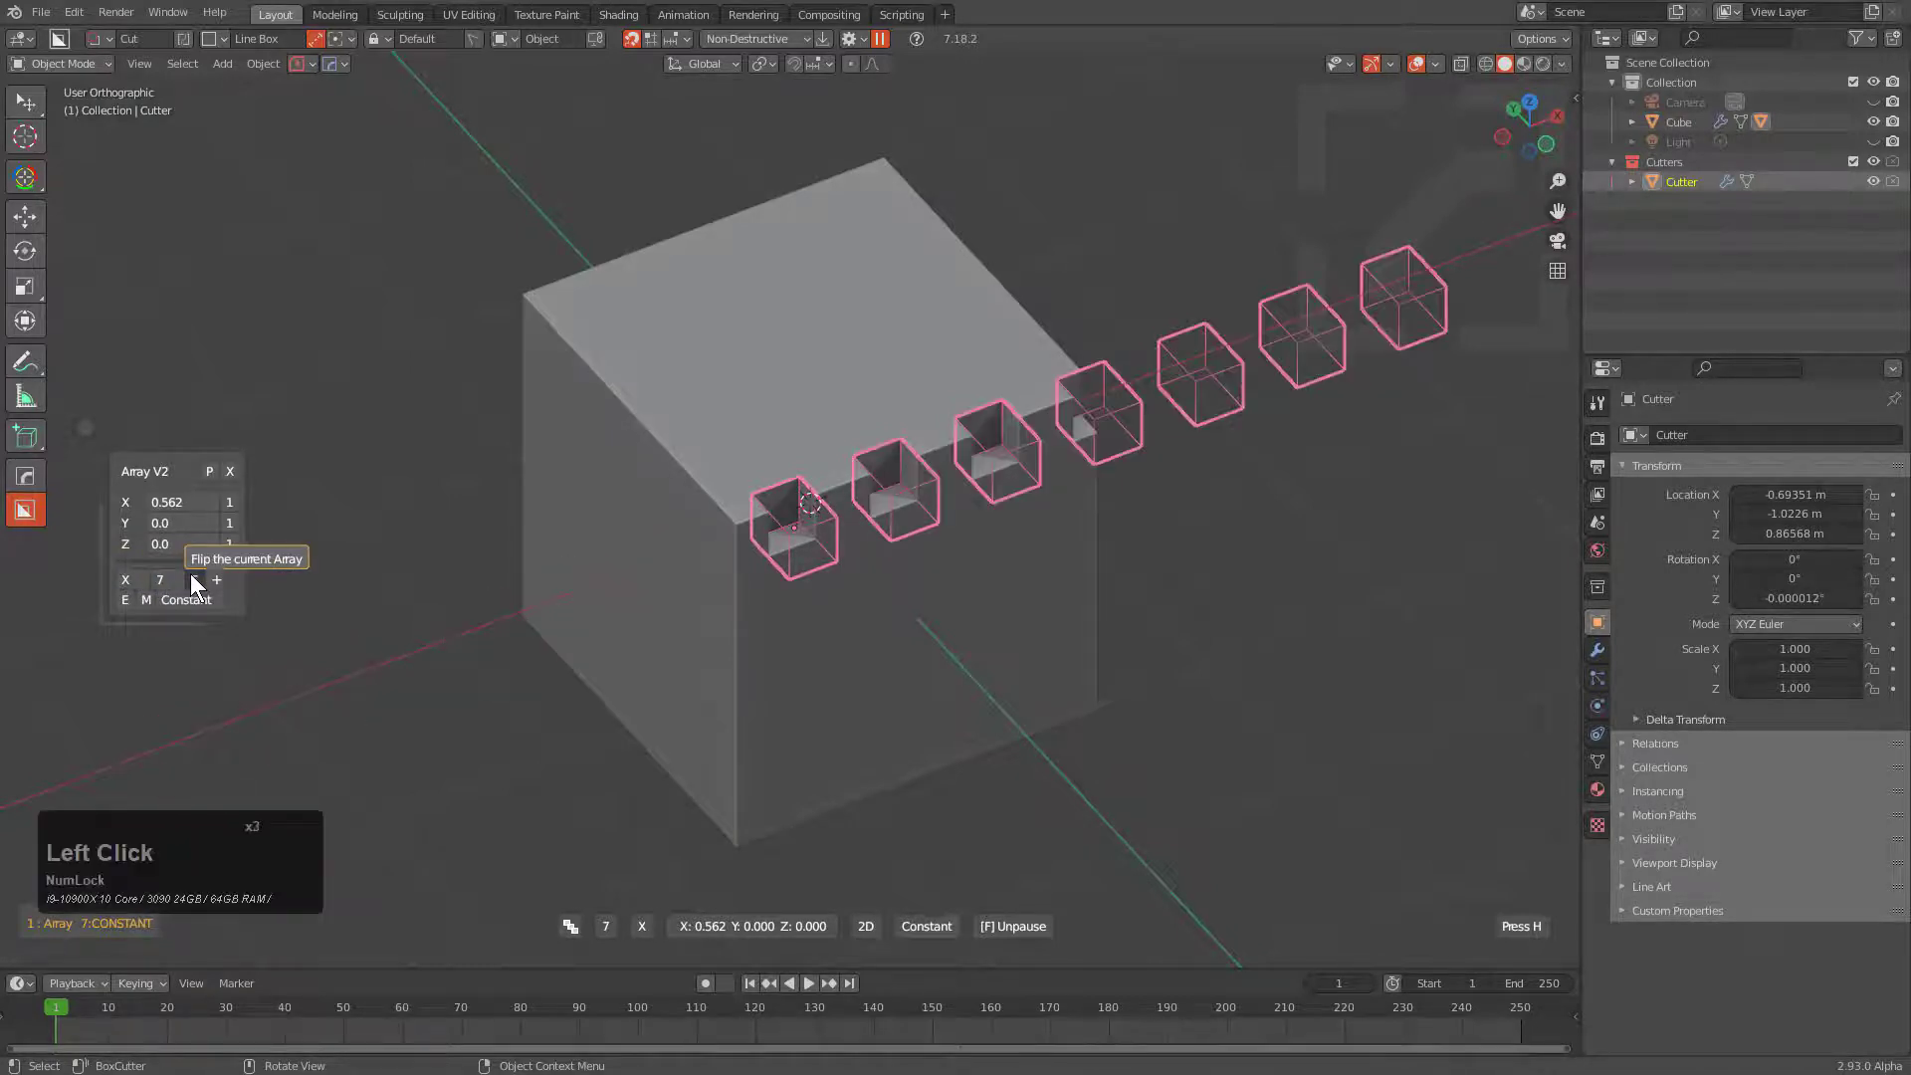
# Step: Flip the current array back and forth several more times, returning it to its starting direction
pyautogui.click(194, 579)
pyautogui.click(193, 579)
pyautogui.click(193, 579)
pyautogui.click(193, 580)
# Step: Add a second array to the cutter along Y with a count of 5 and a Y offset of 0.6
pyautogui.click(216, 580)
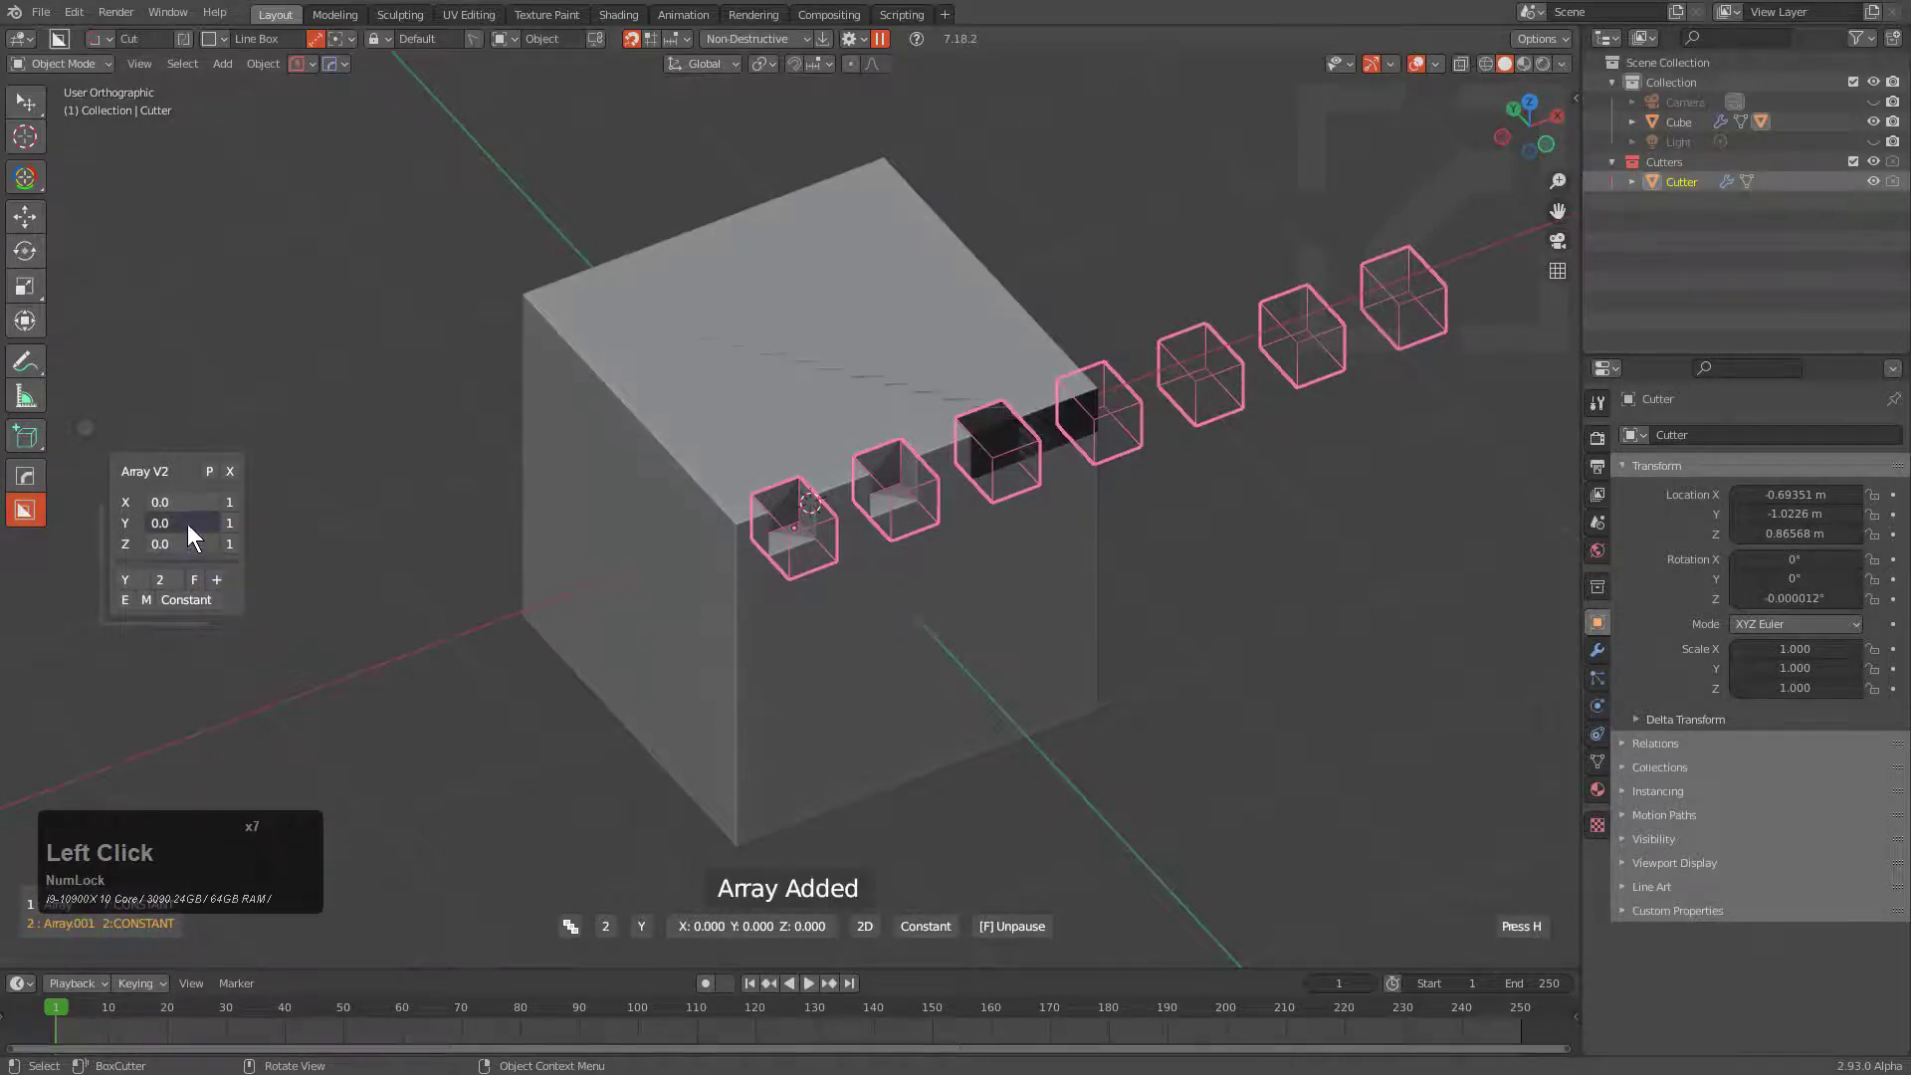
pyautogui.scroll(11, 187, 524)
pyautogui.scroll(-3, 187, 523)
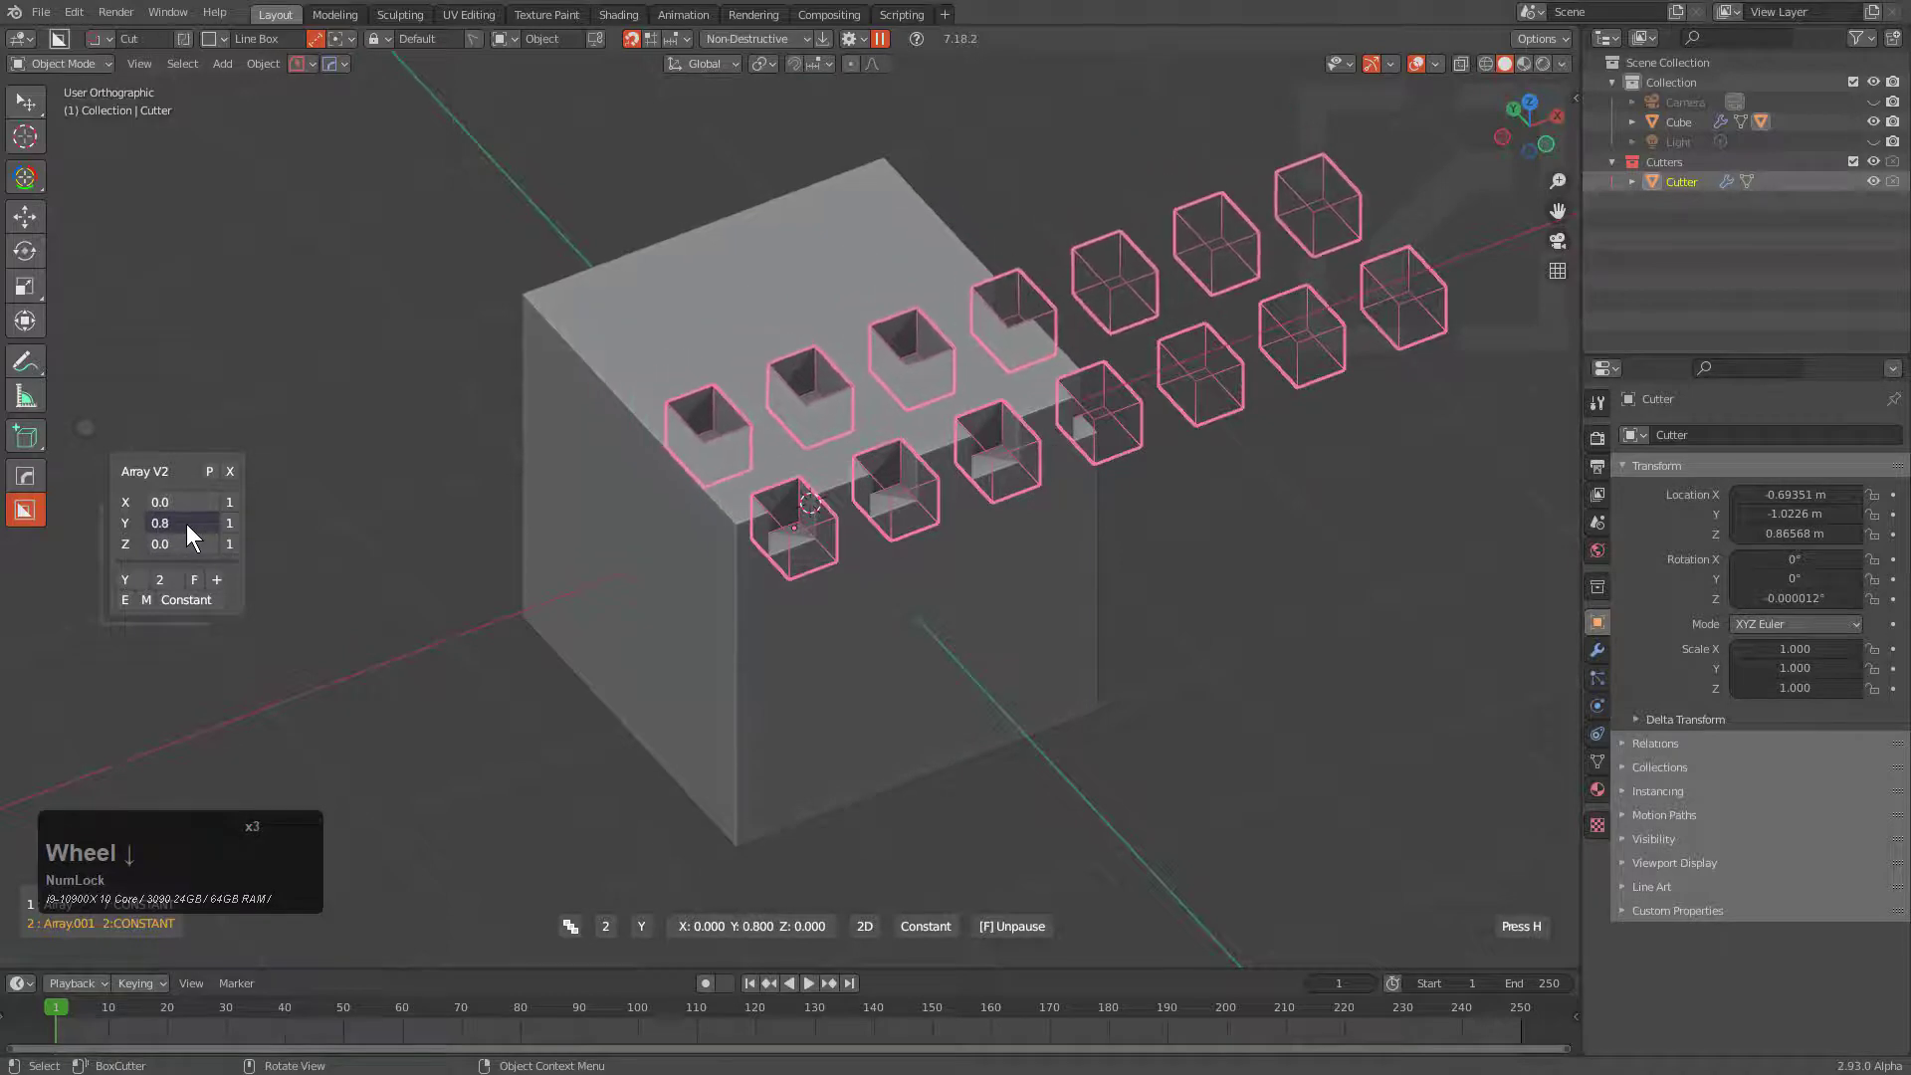
pyautogui.scroll(12, 187, 523)
pyautogui.scroll(3, 167, 580)
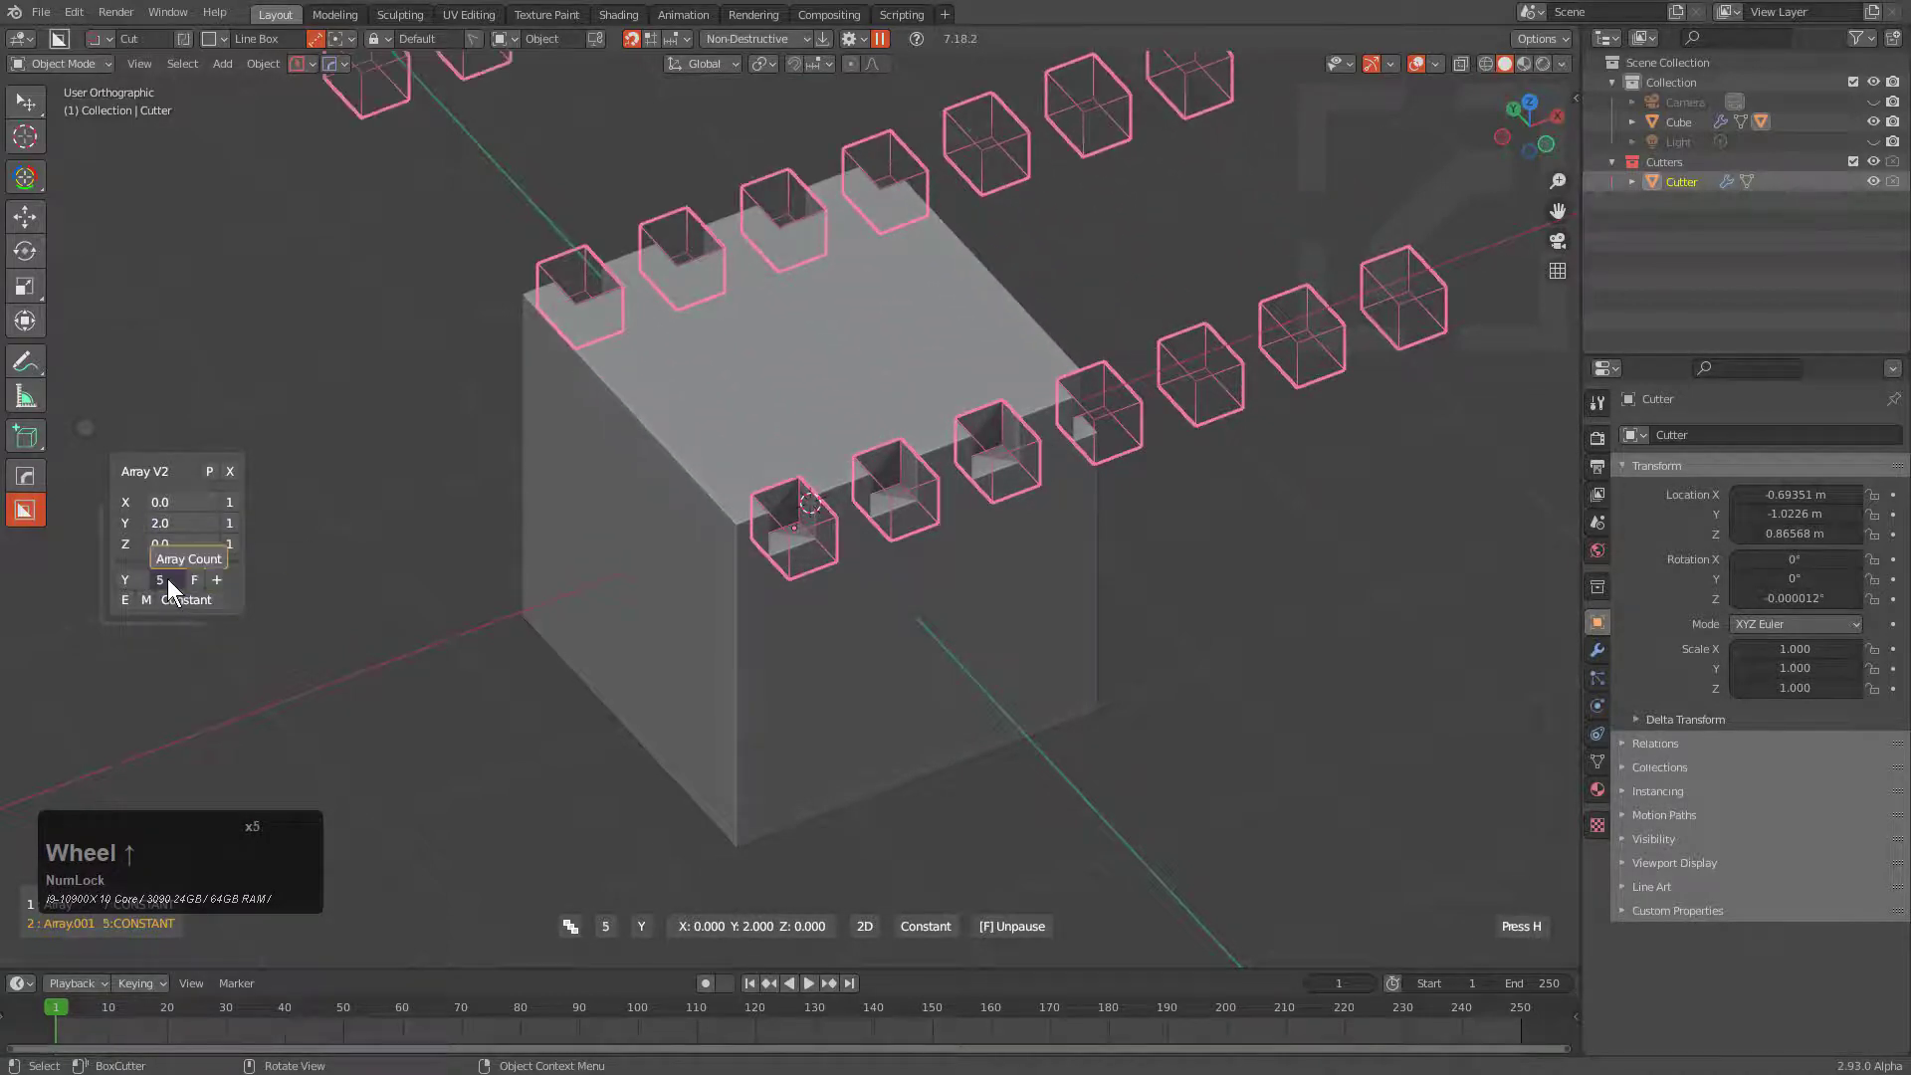
pyautogui.scroll(-14, 170, 523)
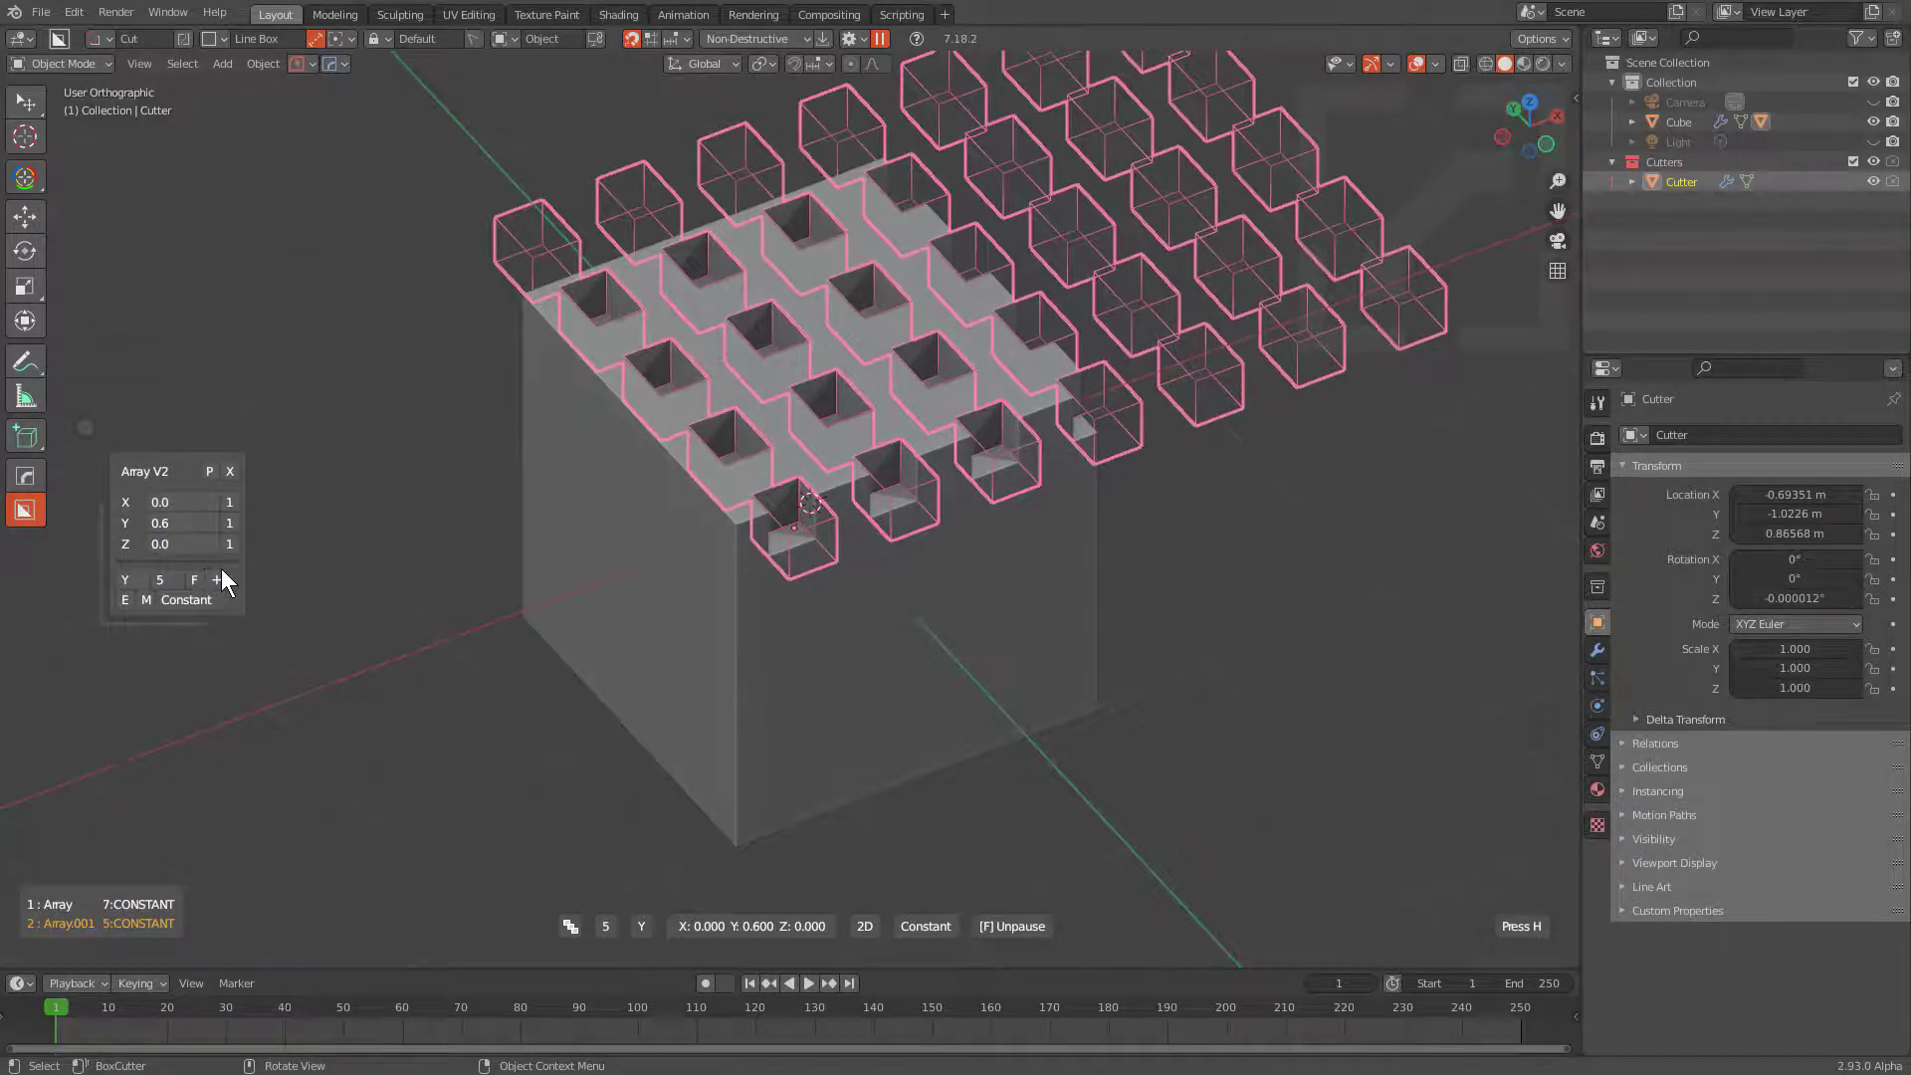
# Step: Enable exiting with empties as the array targets and finish the array operation
pyautogui.click(127, 602)
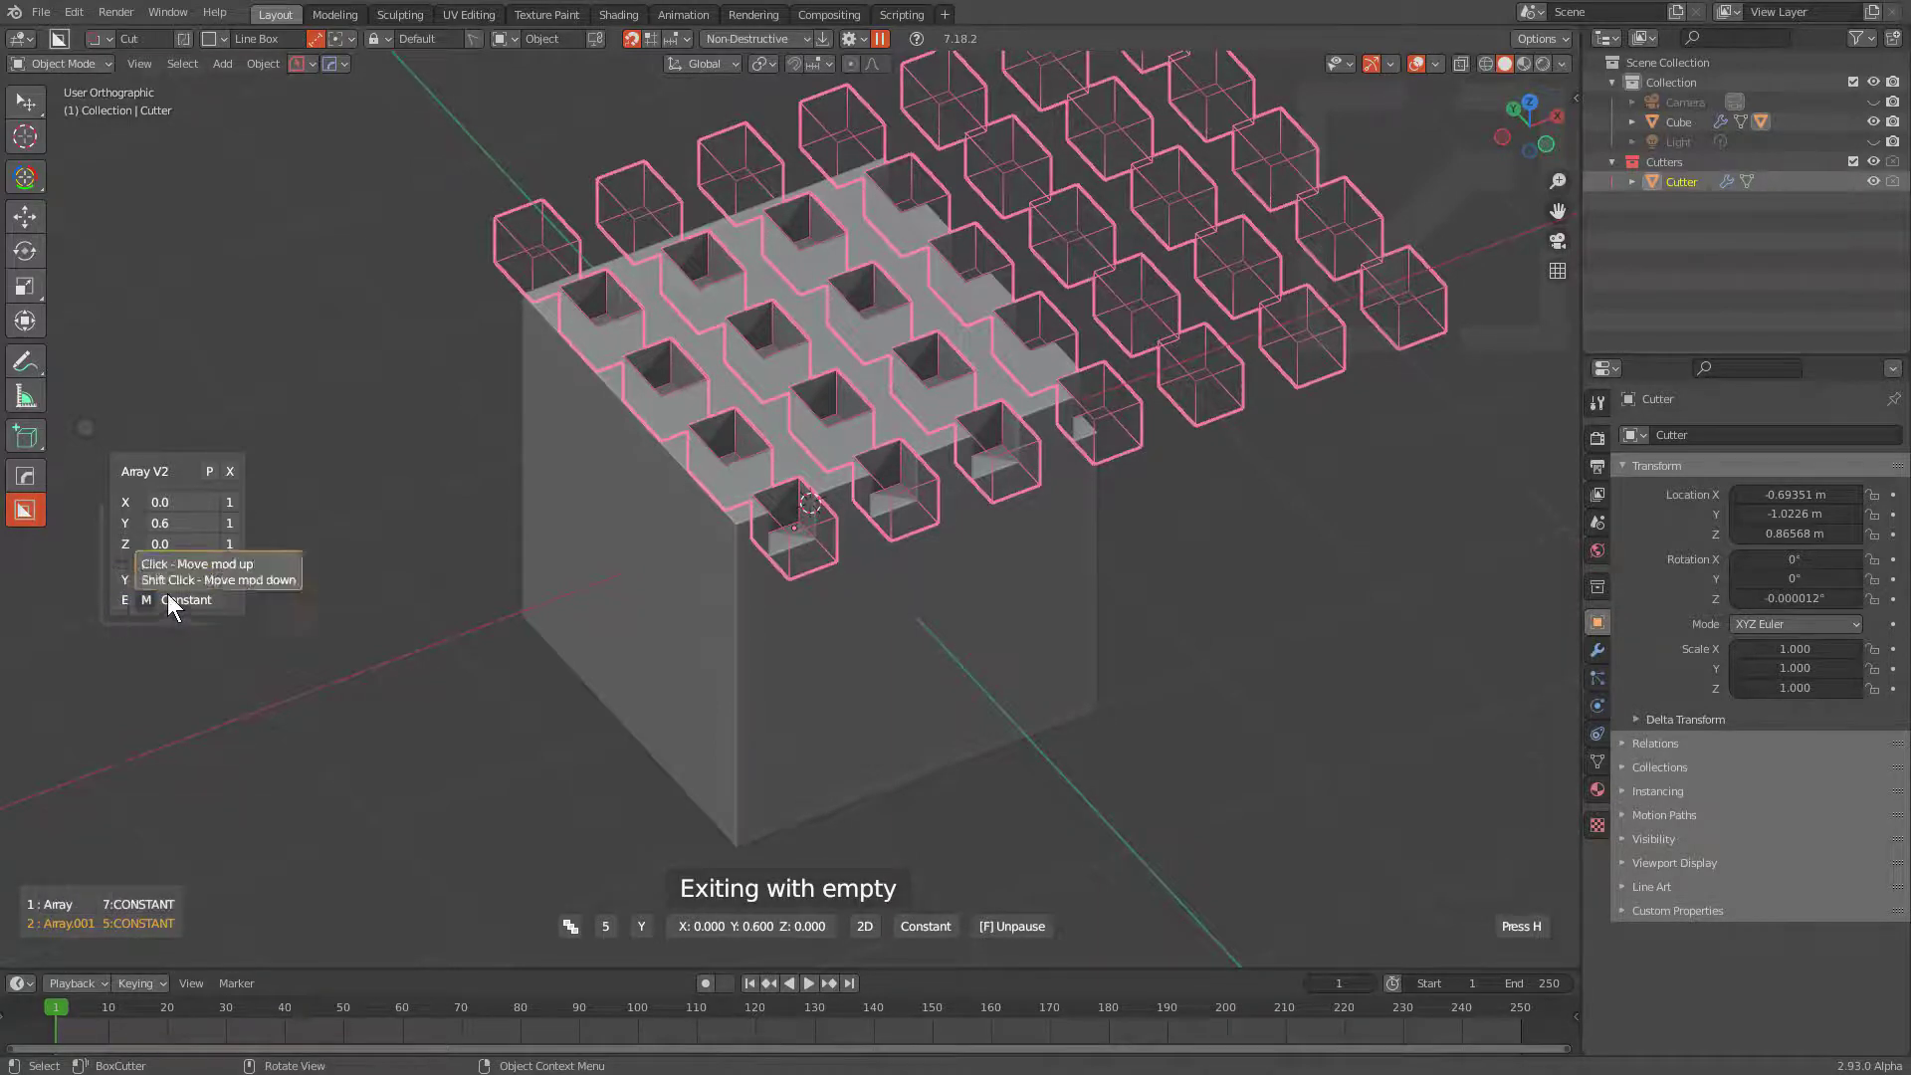
pyautogui.click(231, 472)
pyautogui.click(231, 472)
# Step: Move the second array's target empty along the global Y axis to change that array's spacing
pyautogui.click(557, 187)
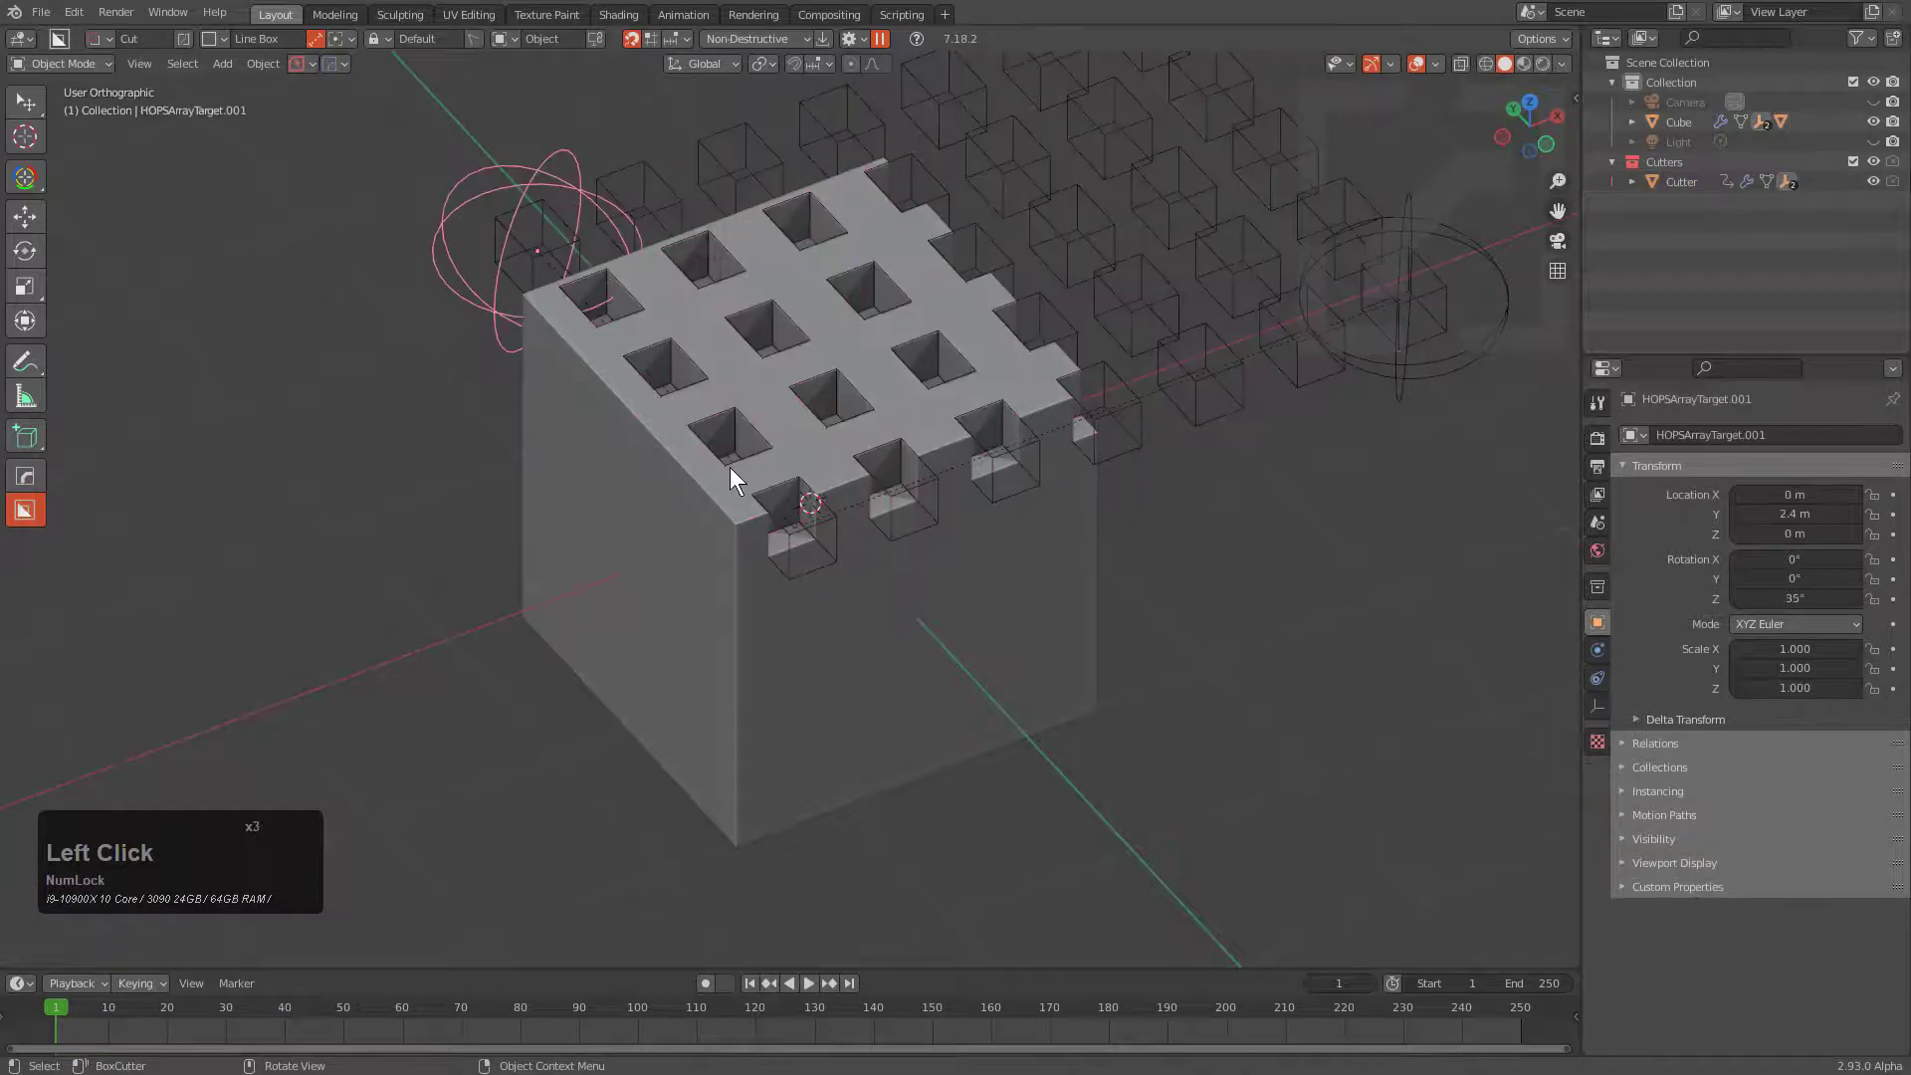
pyautogui.scroll(-2, 735, 464)
pyautogui.press('g')
pyautogui.press('y')
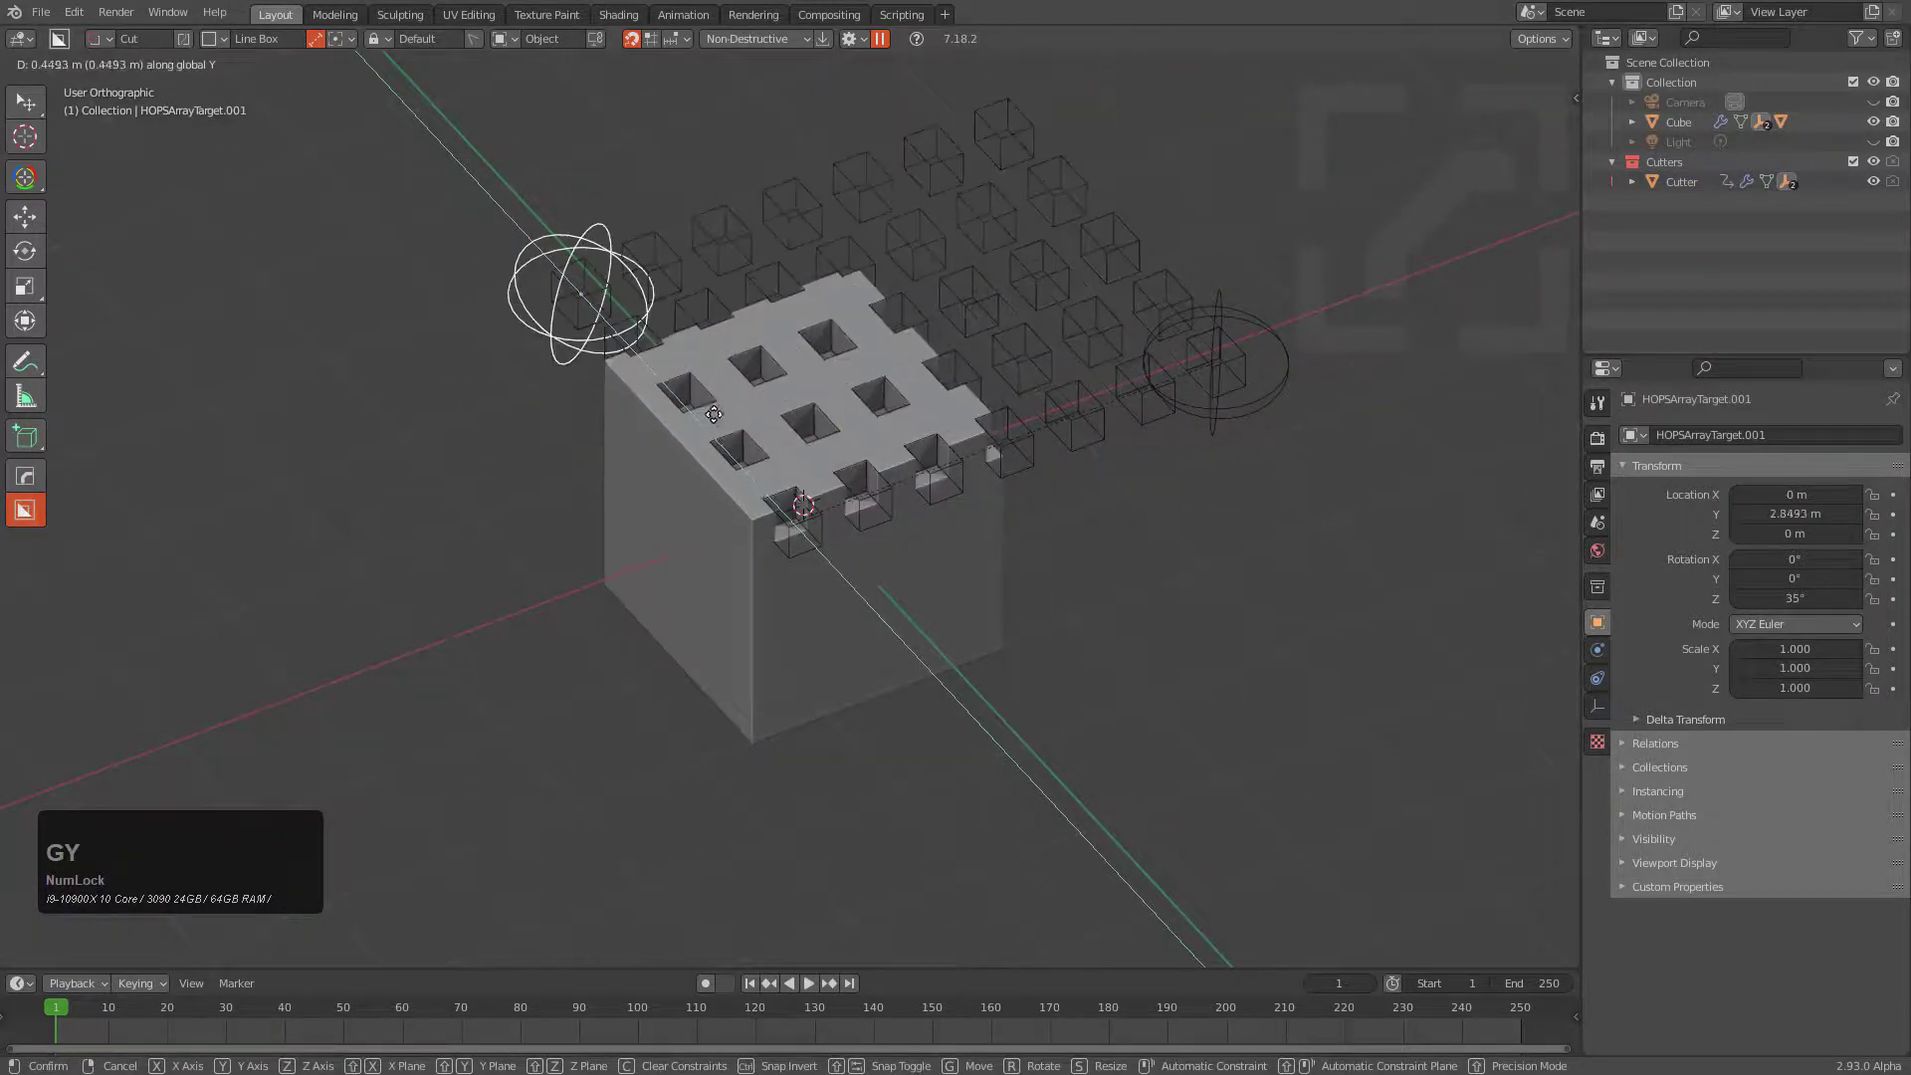
pyautogui.click(732, 443)
# Step: Move the first array's target empty along the global X axis to about 3.79 m and rotate it freely in the current view
pyautogui.click(1281, 350)
pyautogui.press('g')
pyautogui.press('y')
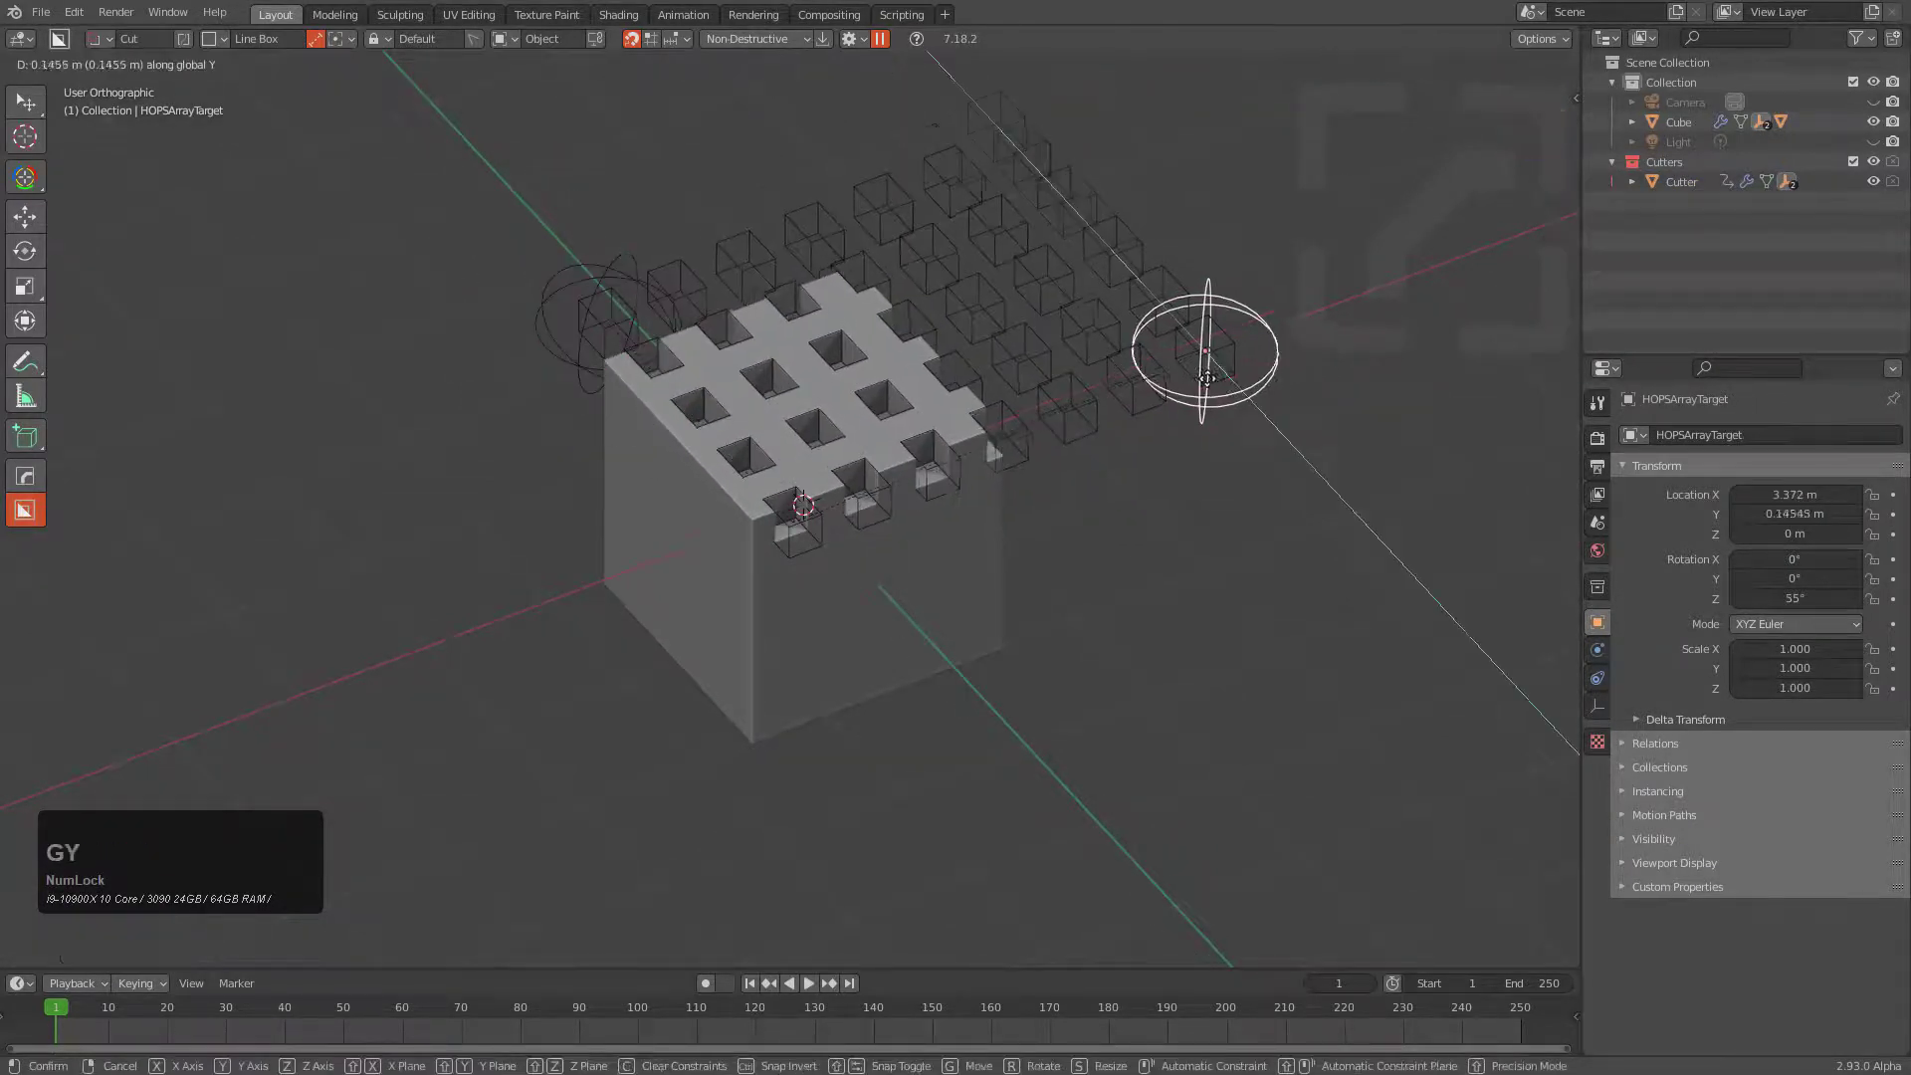
pyautogui.press('x')
pyautogui.click(1372, 330)
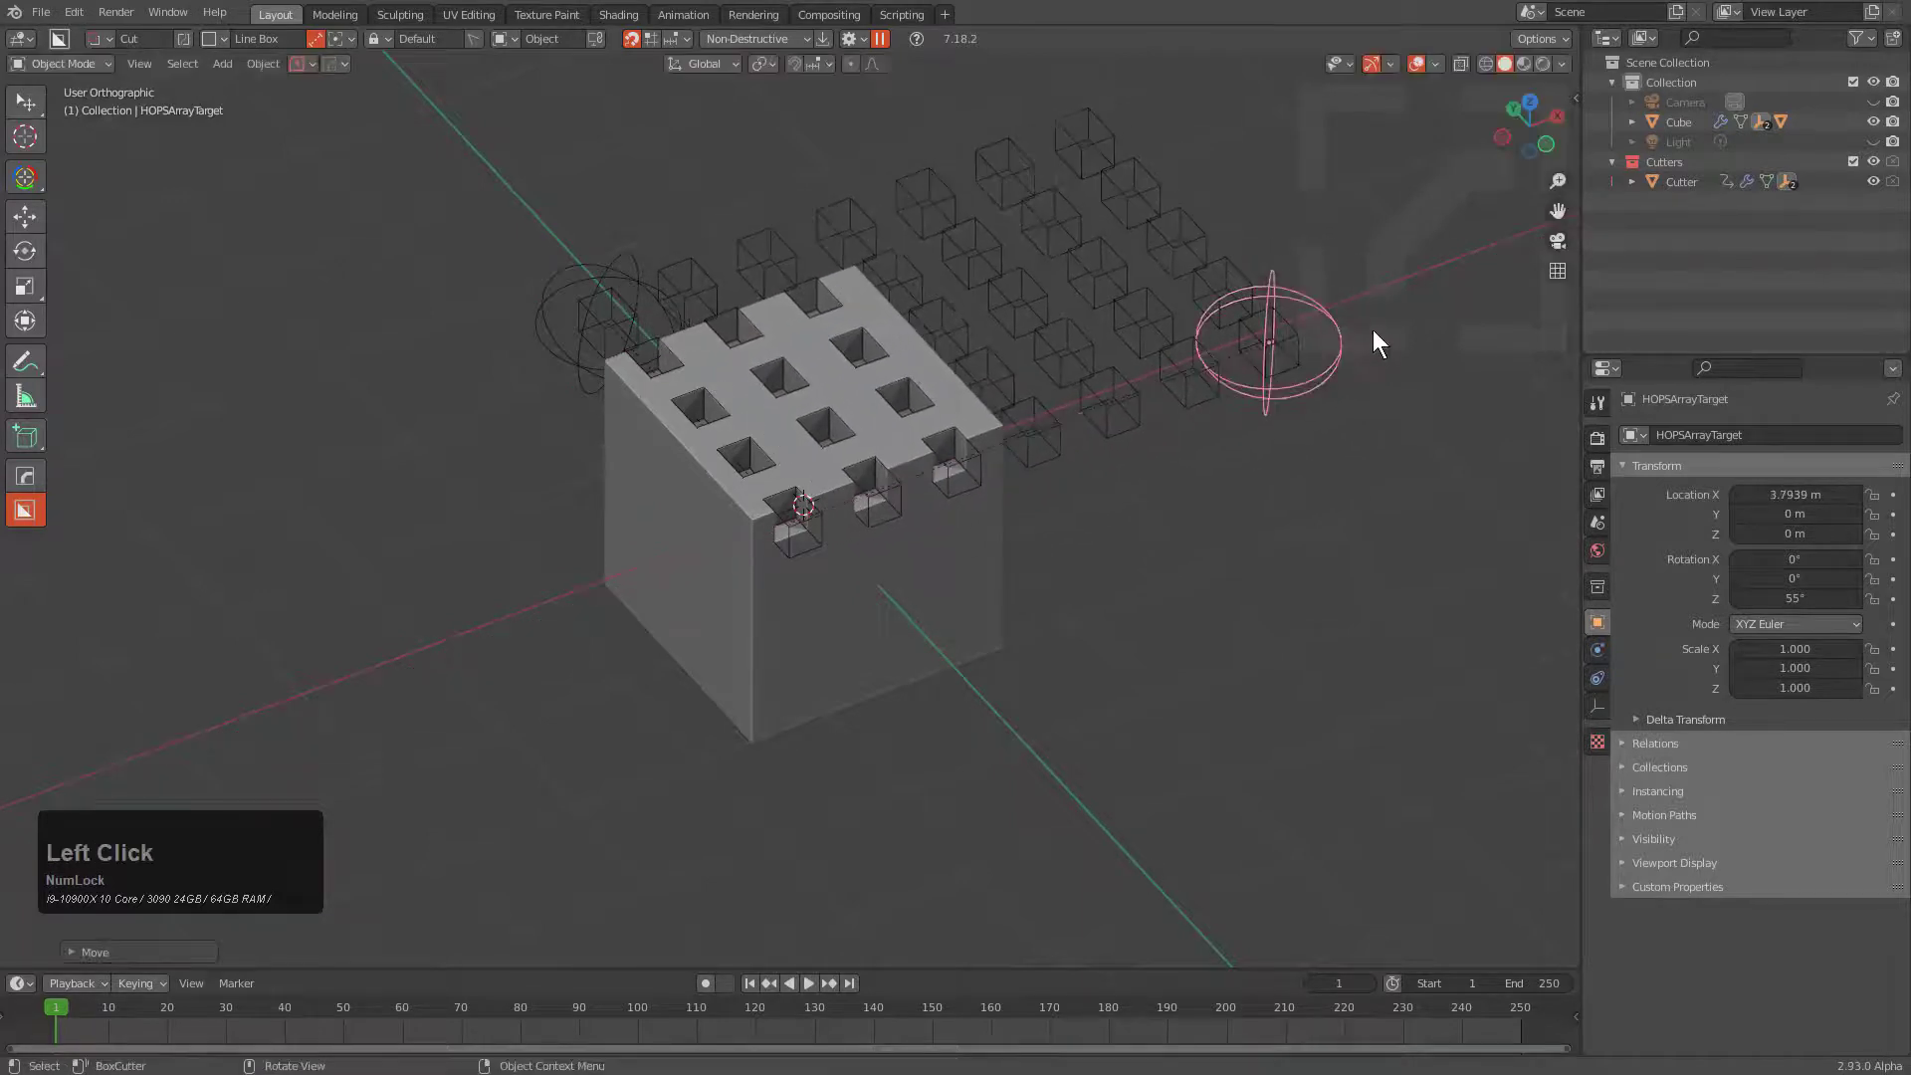
pyautogui.press('r')
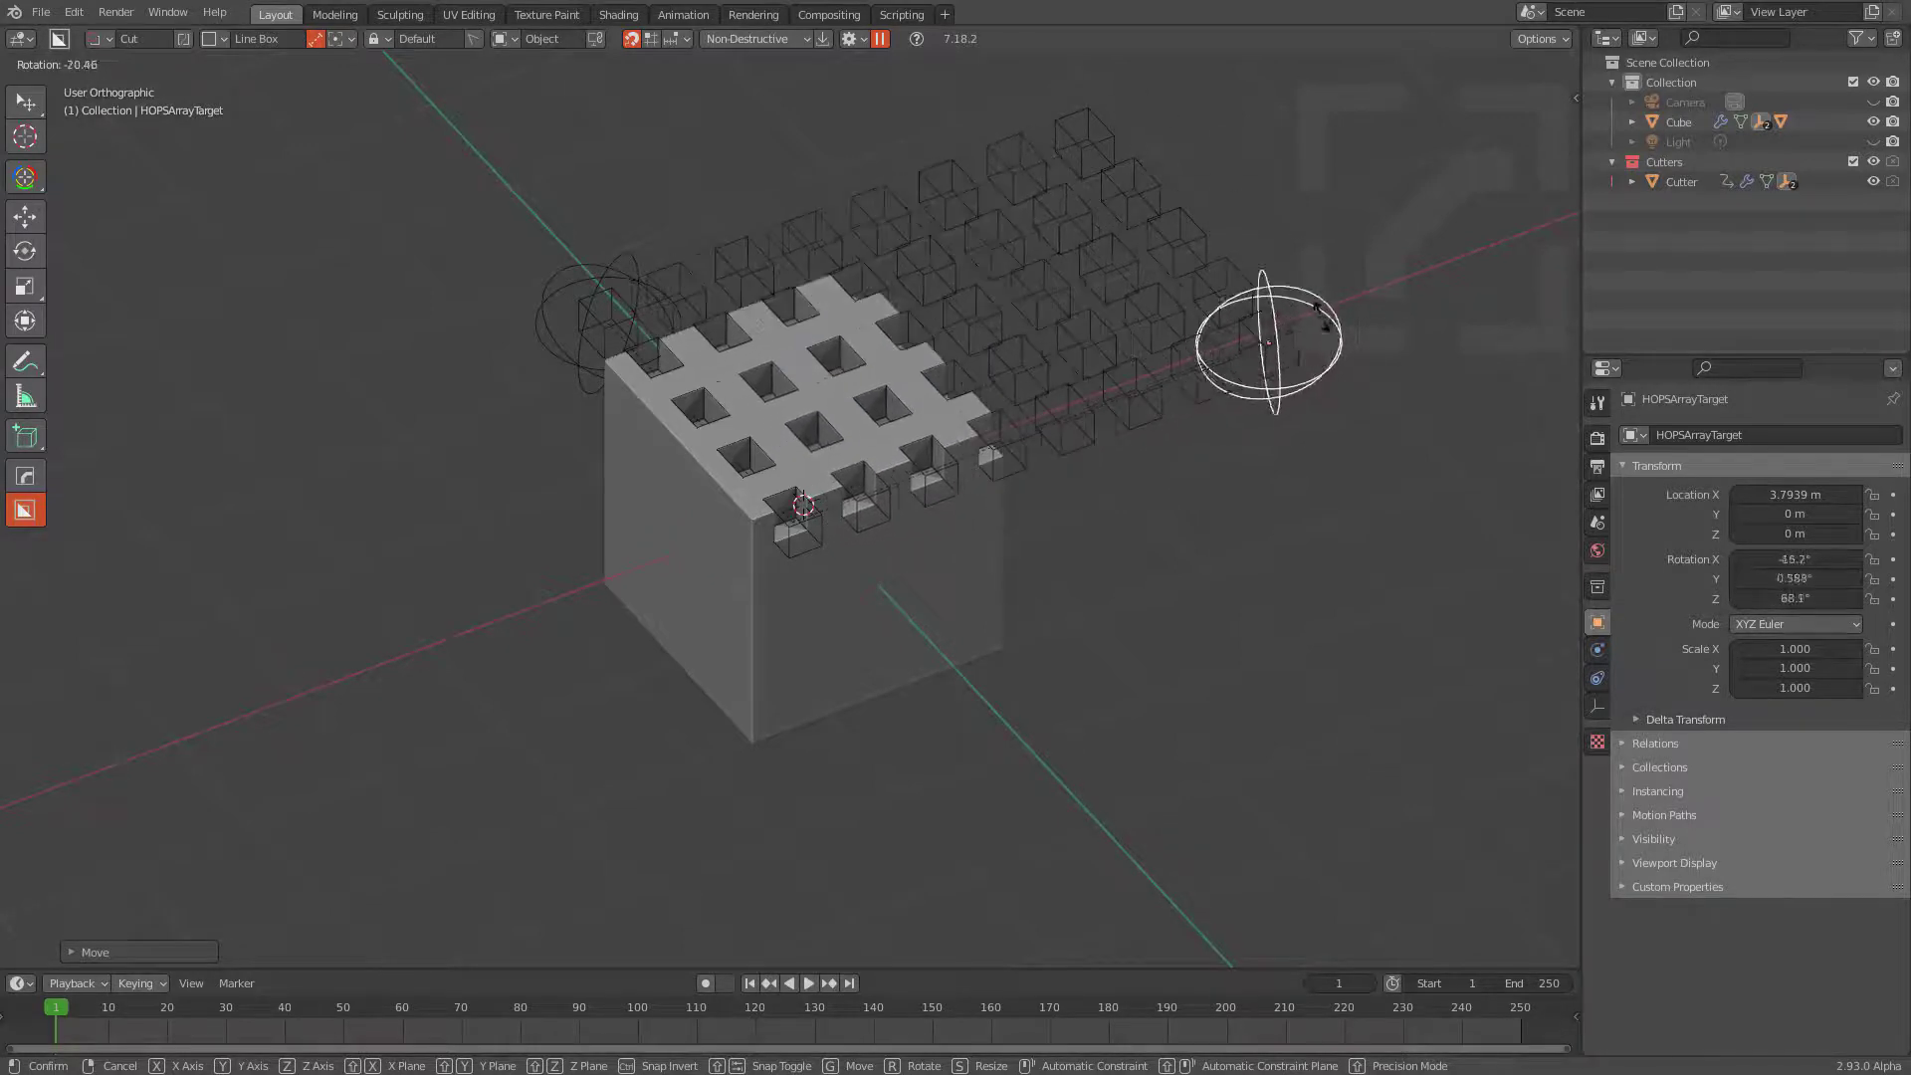
pyautogui.click(1324, 317)
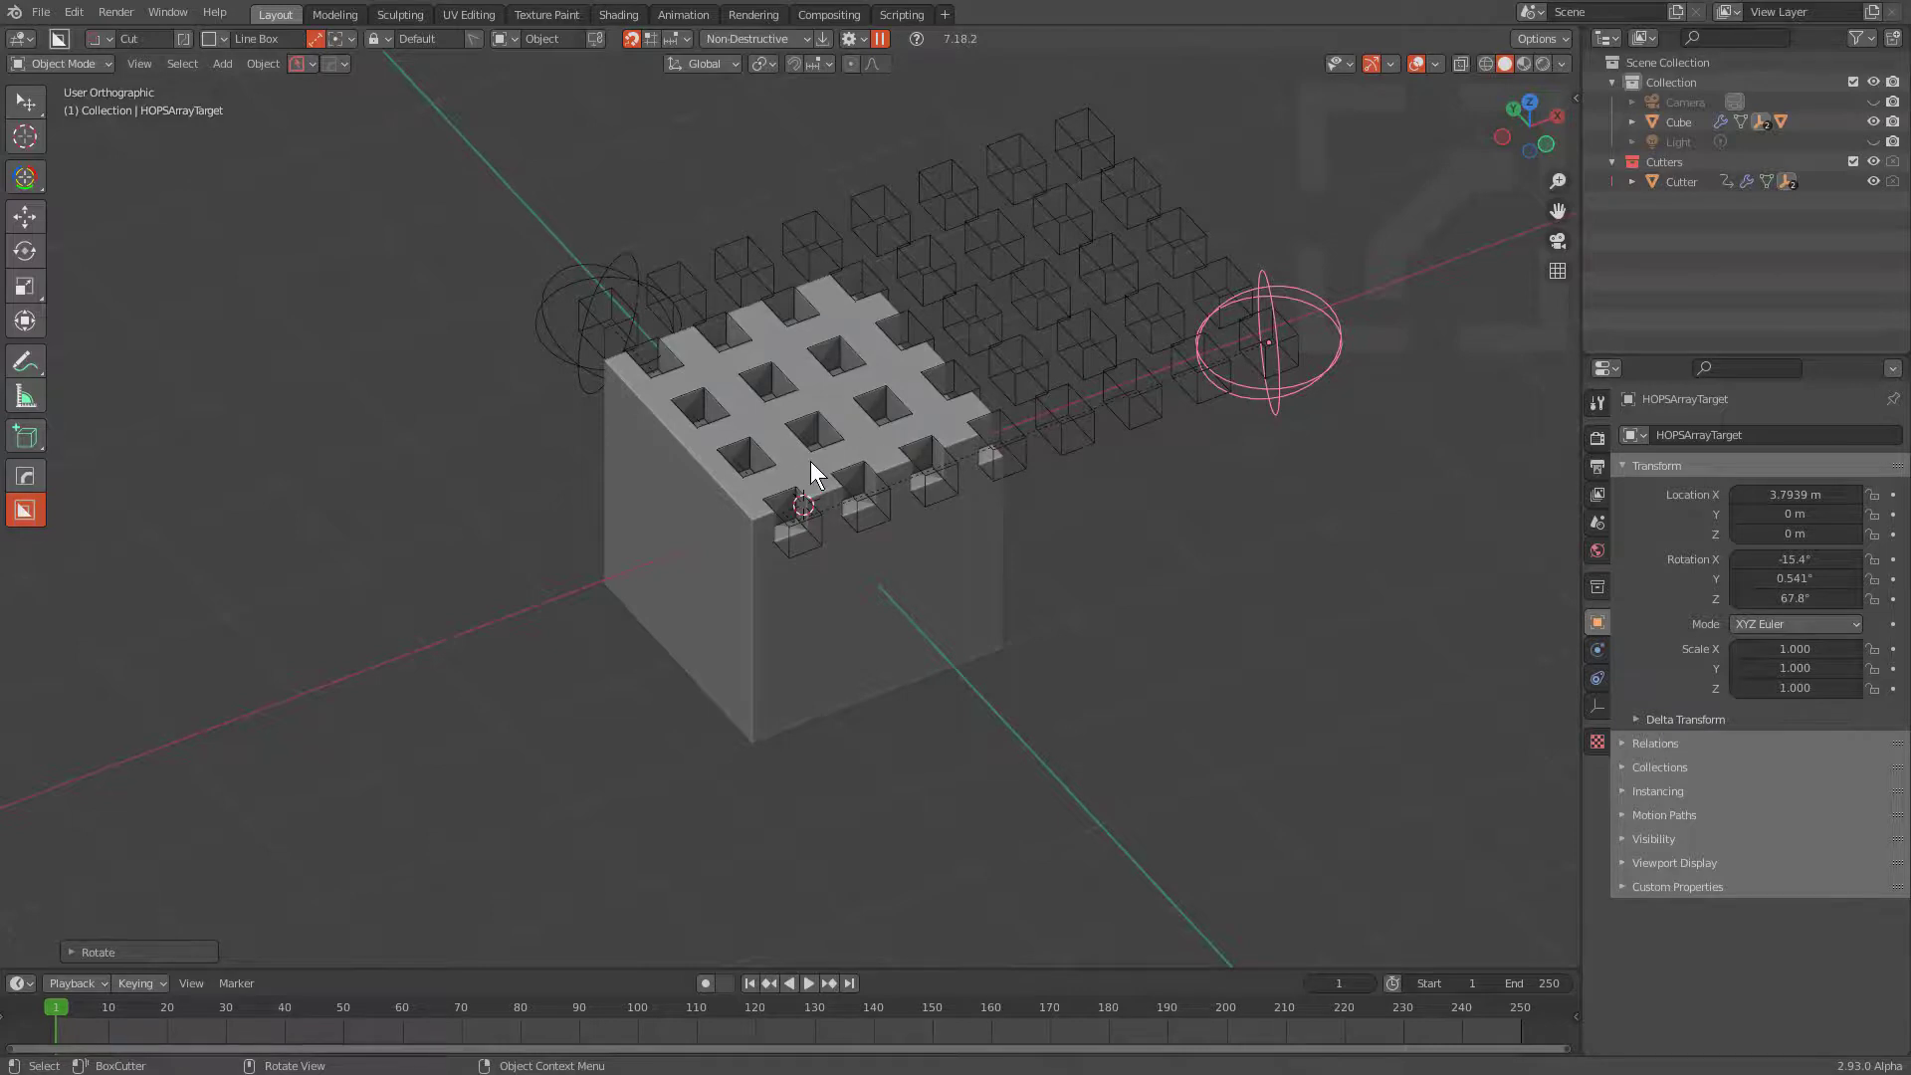
# Step: Select the cutter, run Array V2 on it again and pause free adjustment to work in its floating panel
pyautogui.press('q')
pyautogui.click(910, 487)
pyautogui.click(920, 475)
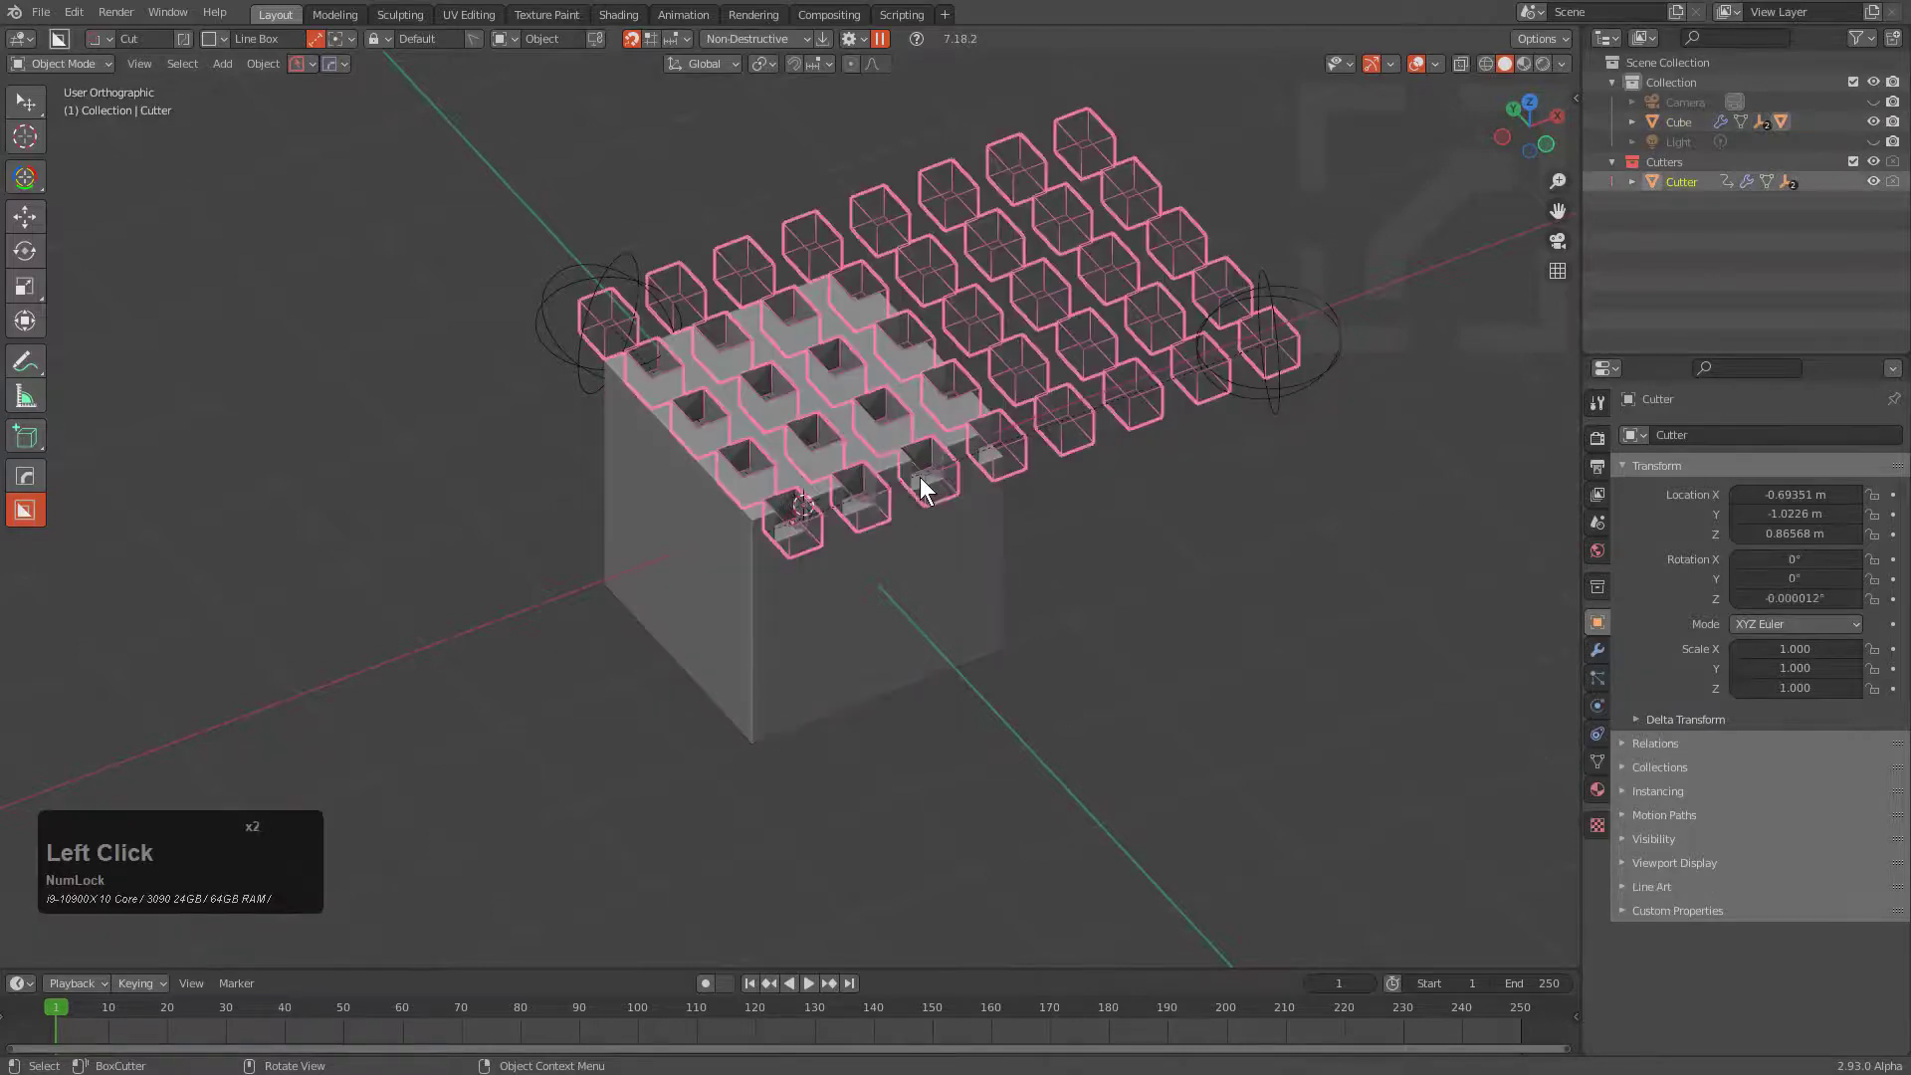
pyautogui.press('q')
pyautogui.click(917, 477)
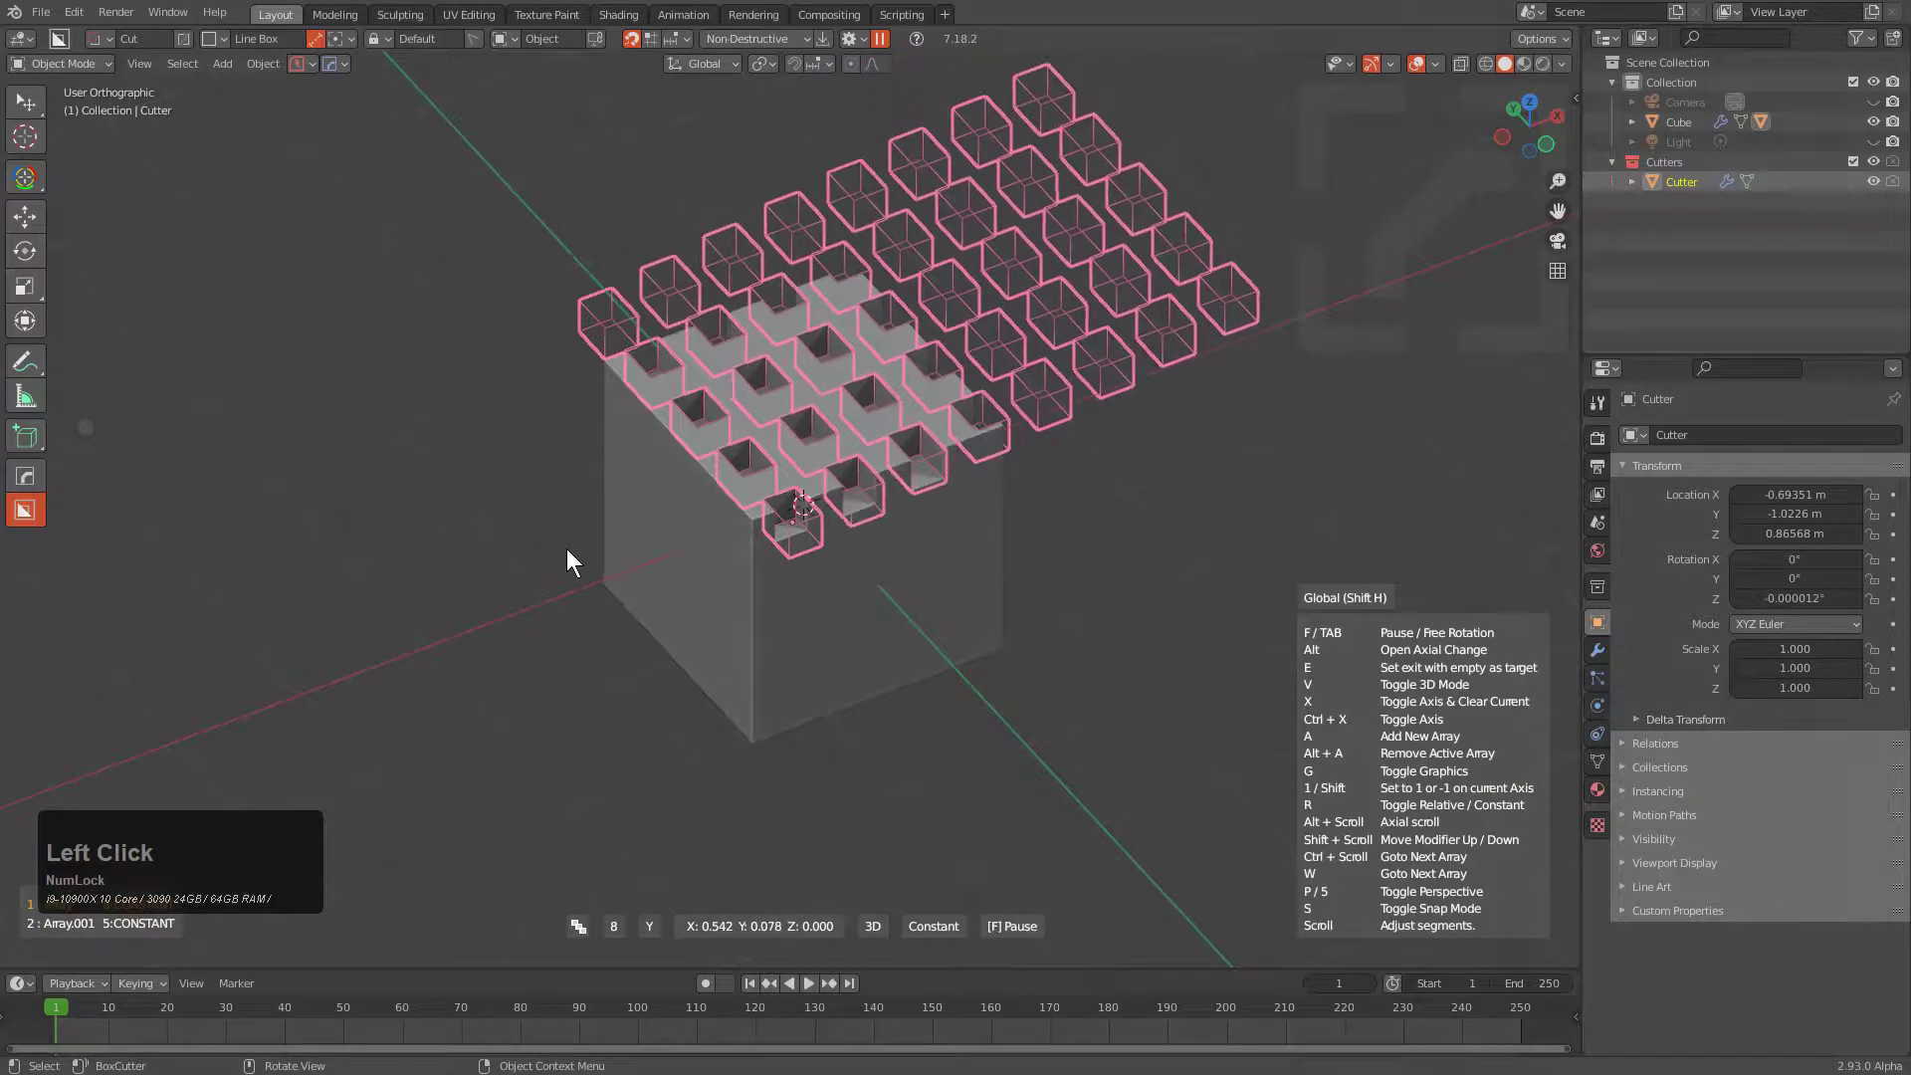
pyautogui.press('Tab')
pyautogui.click(93, 429)
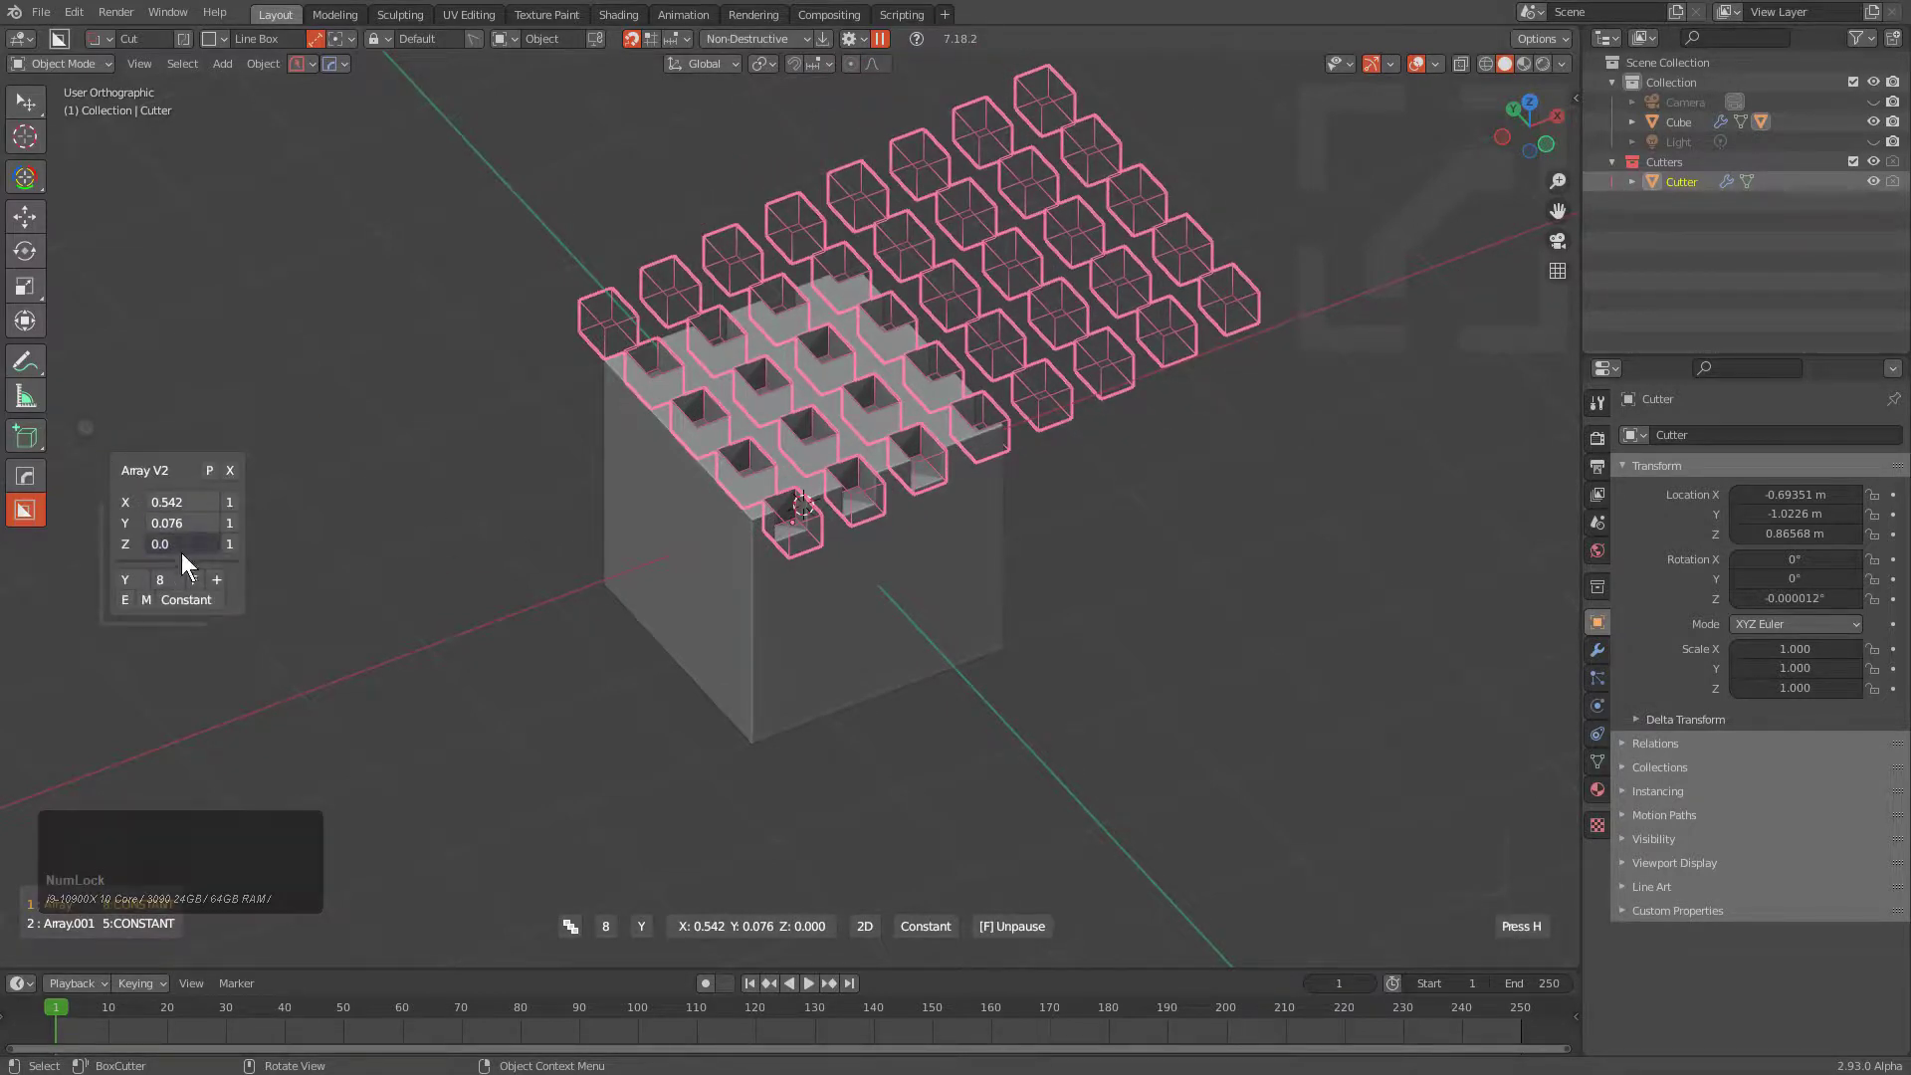
# Step: Set the first array's Y offset to 0 and exit the array tool
pyautogui.click(179, 522)
pyautogui.write('0')
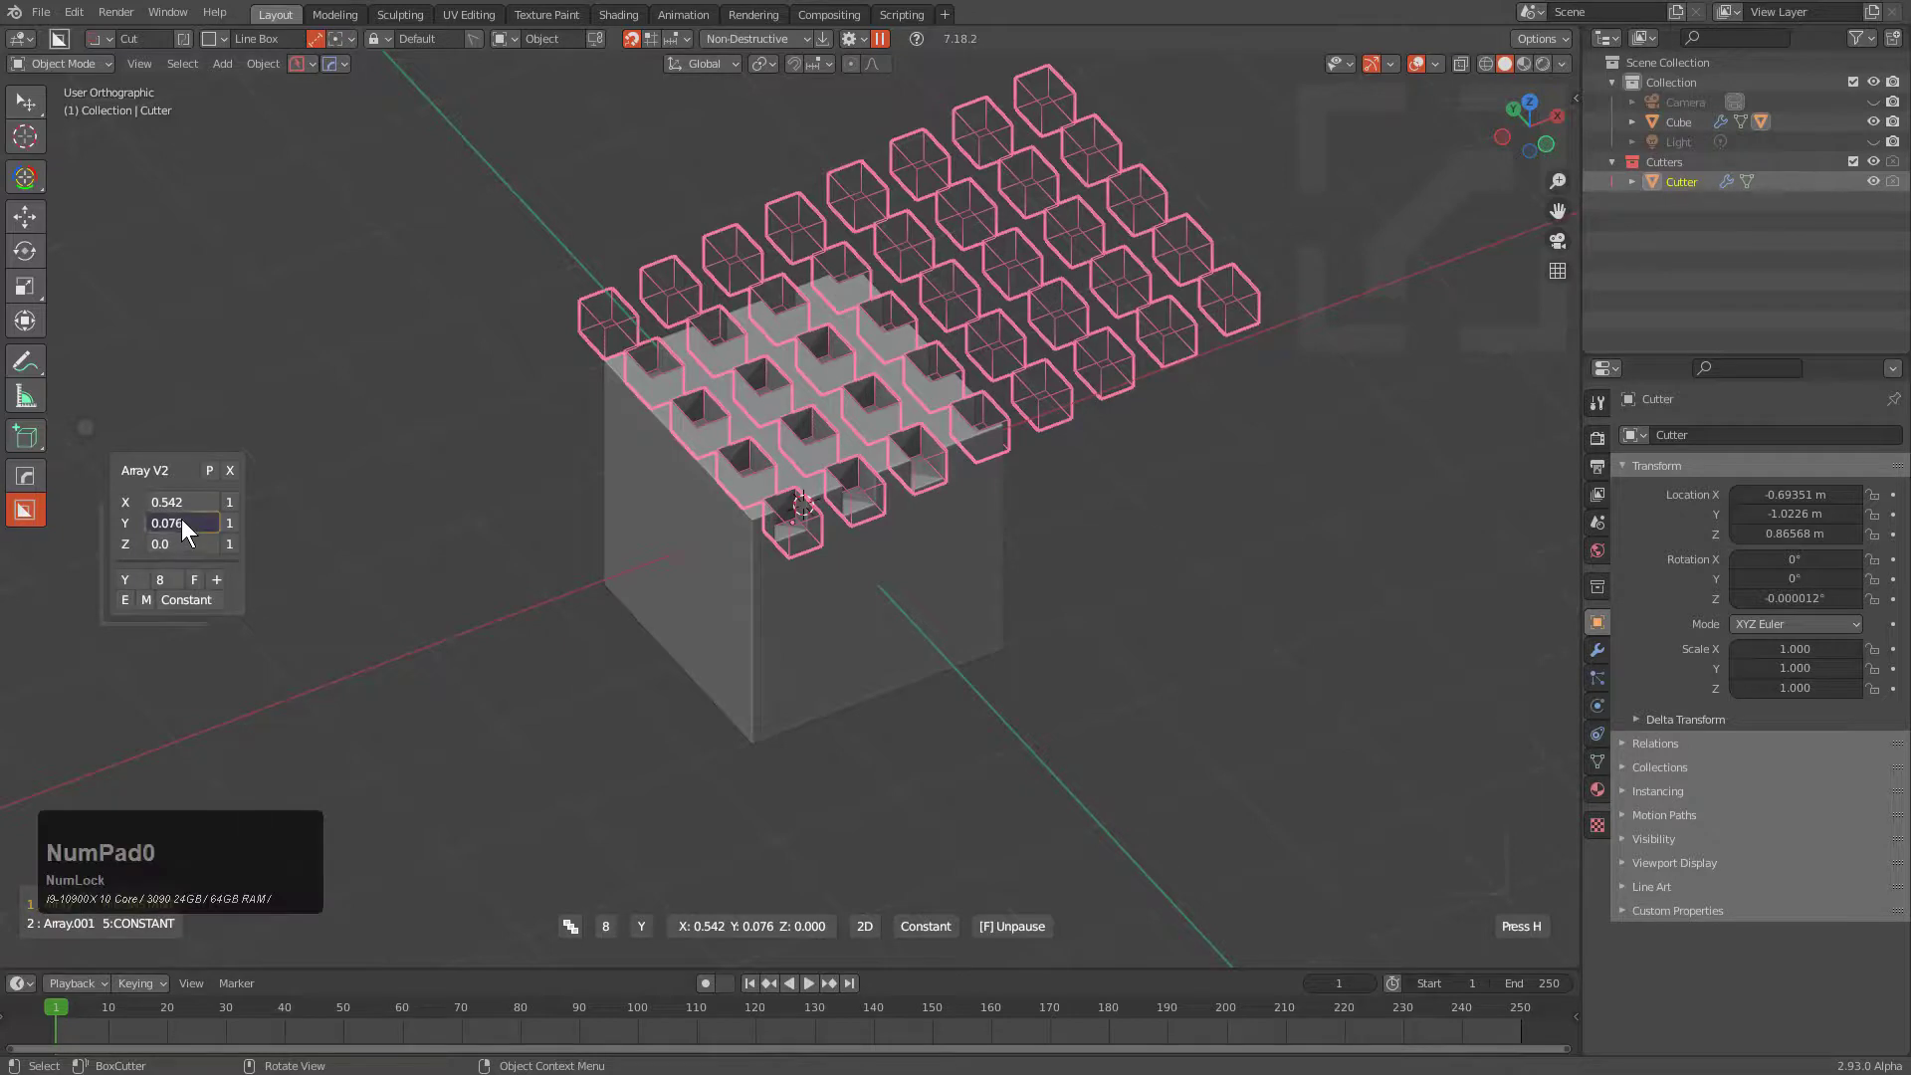
pyautogui.press('KP_Enter')
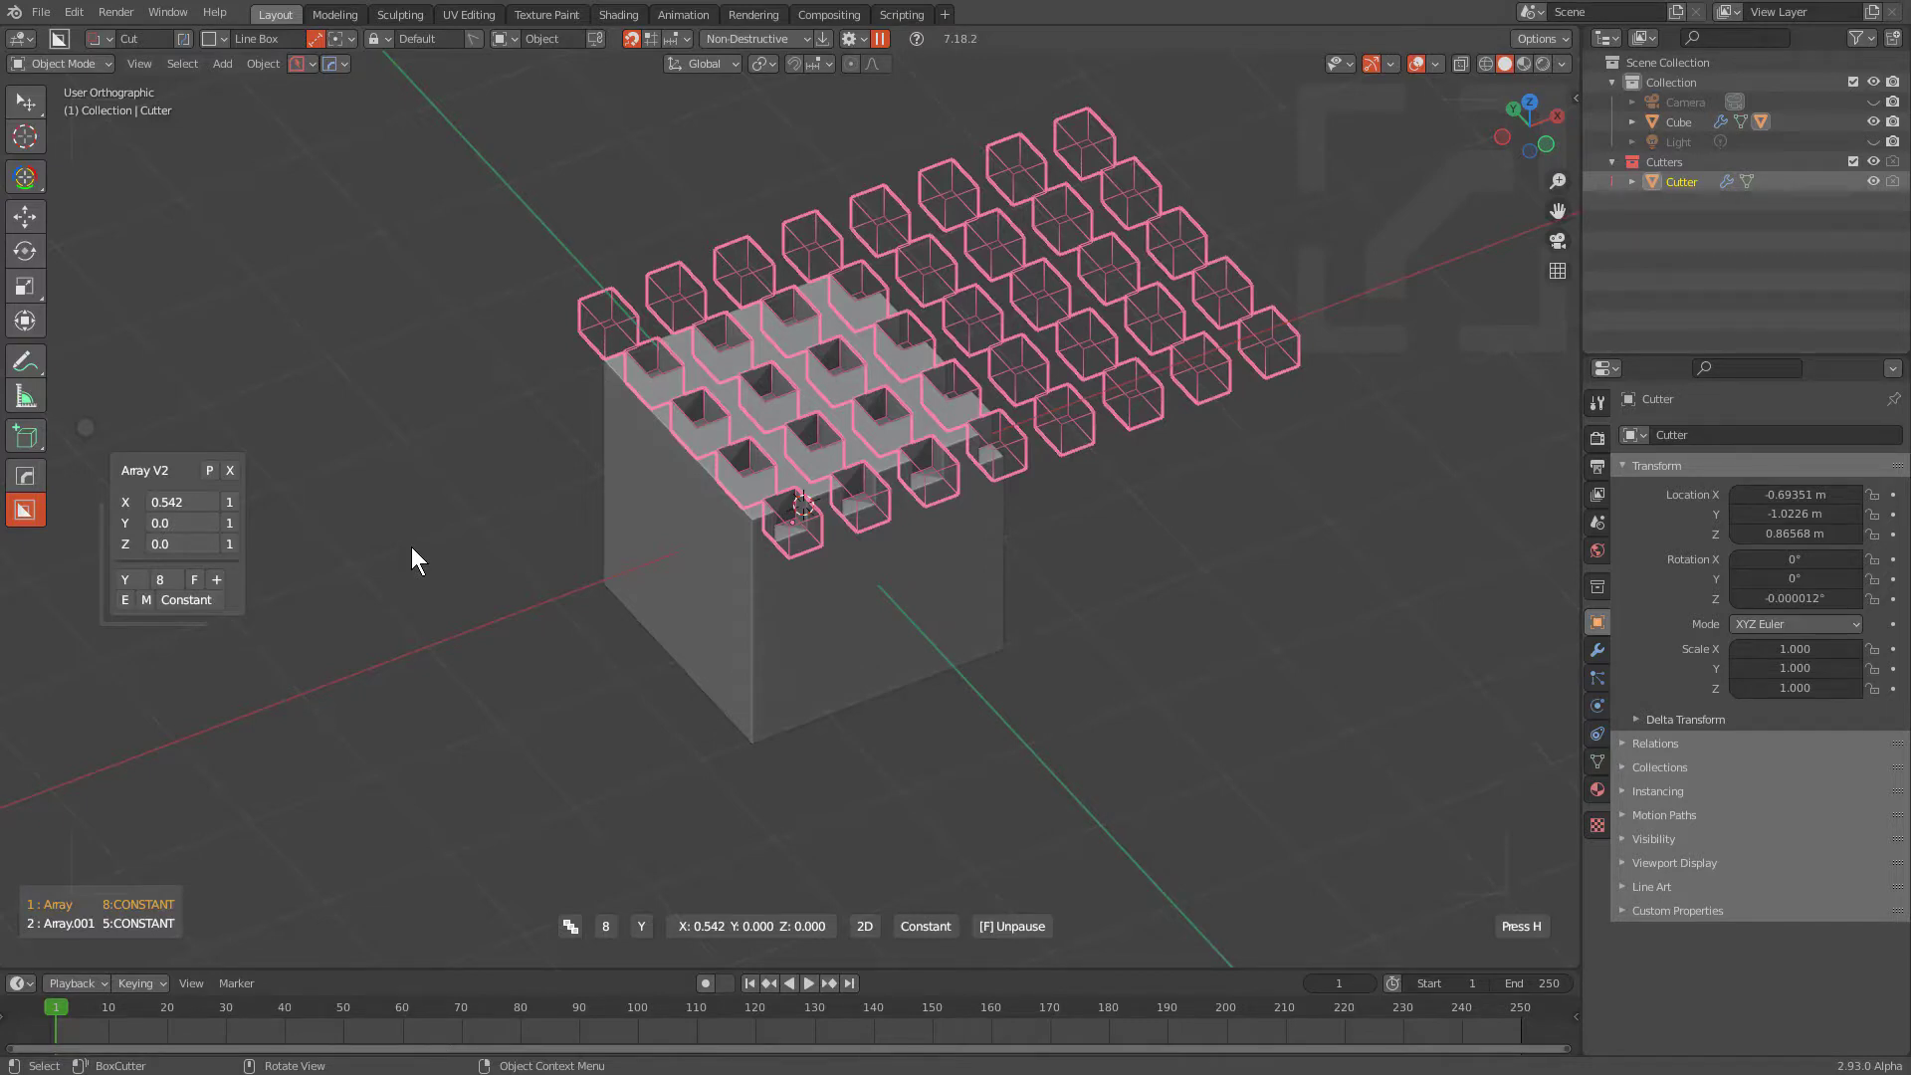
pyautogui.rightClick(187, 672)
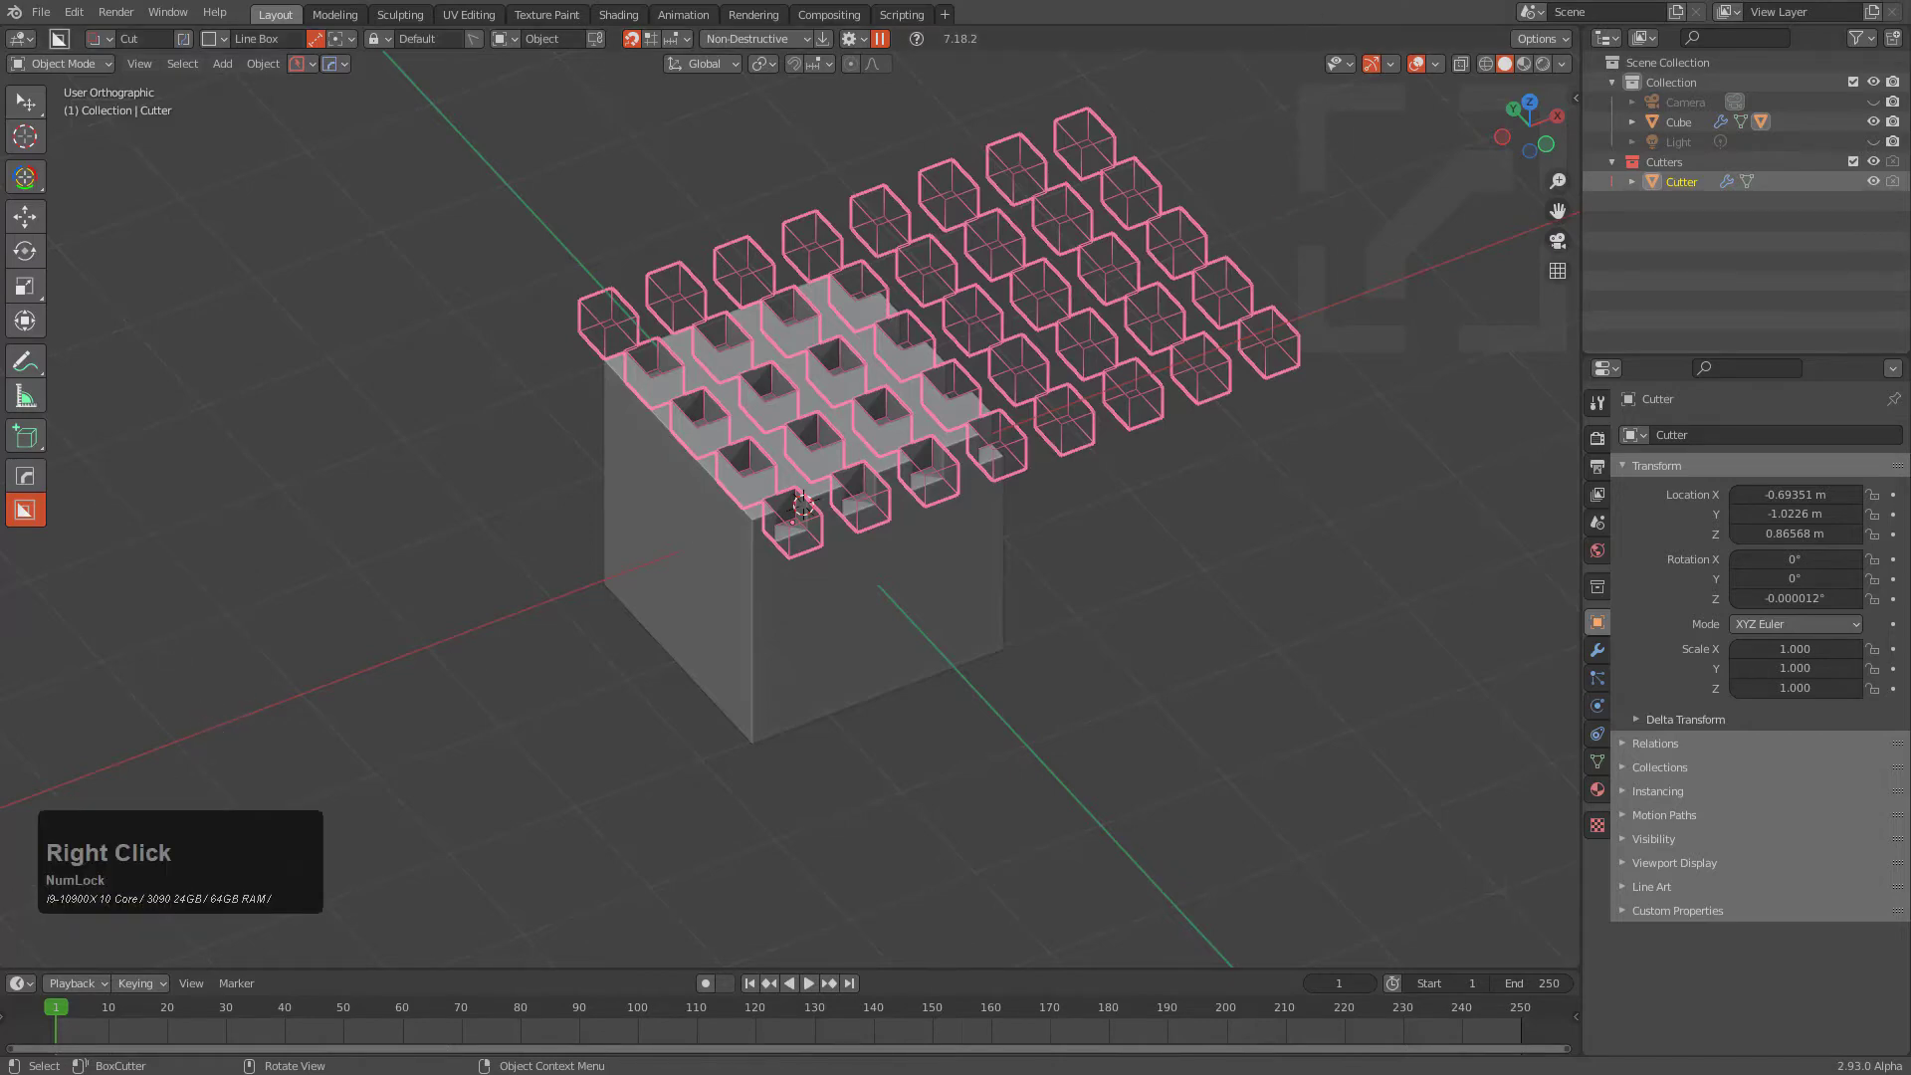